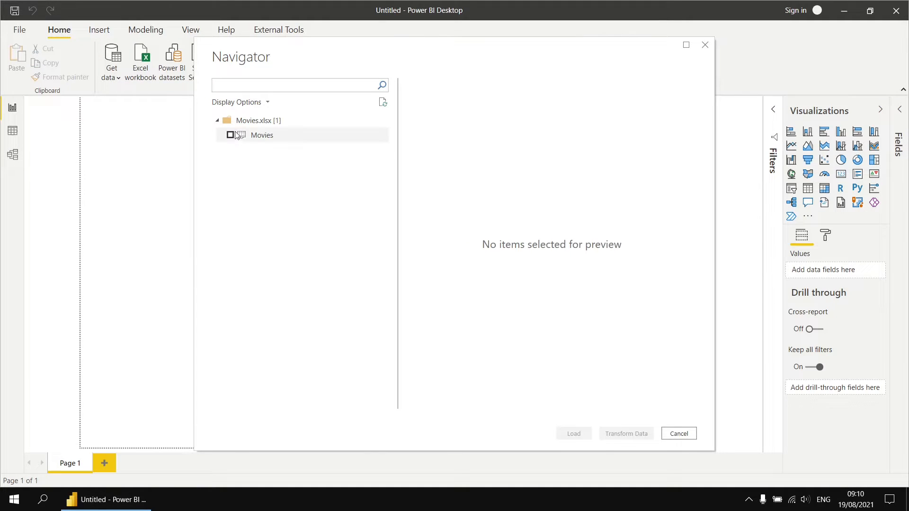
- Load the Movies table from Movies.xlsx into the model and display its rows in the data view
left_click(230, 134)
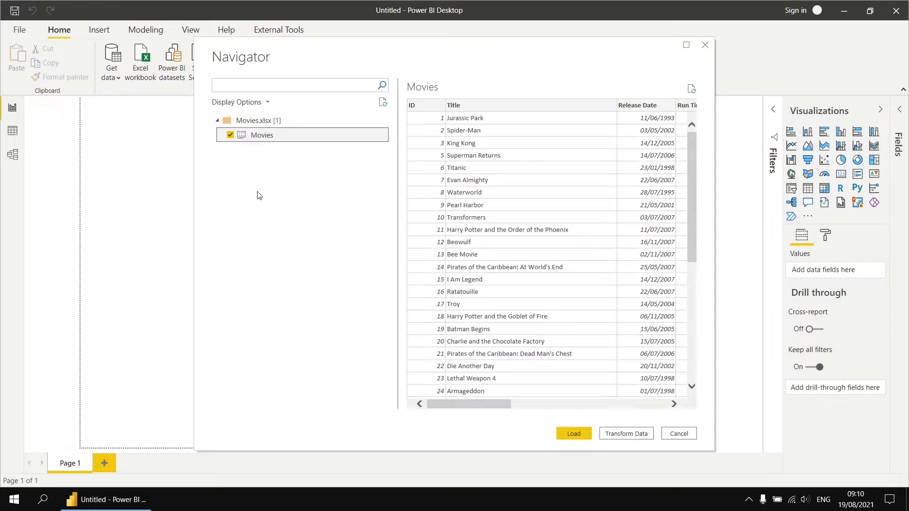
left_click(572, 432)
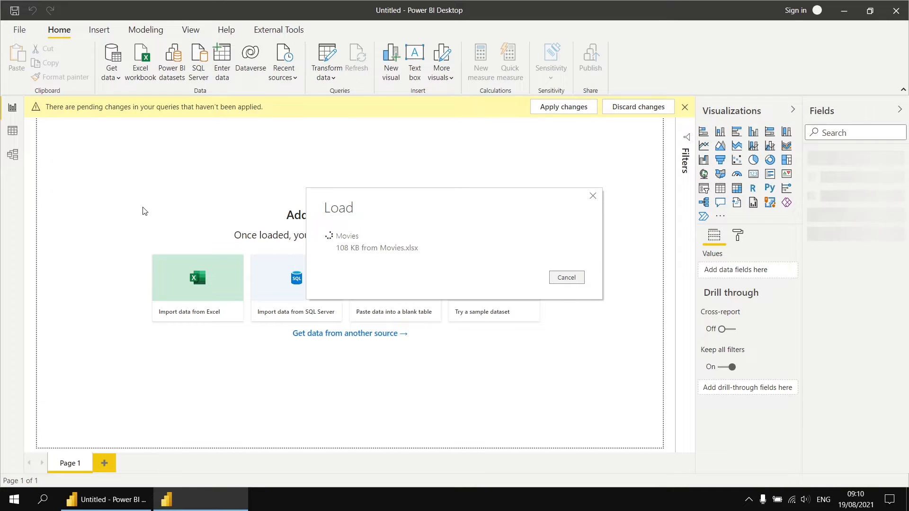
left_click(13, 130)
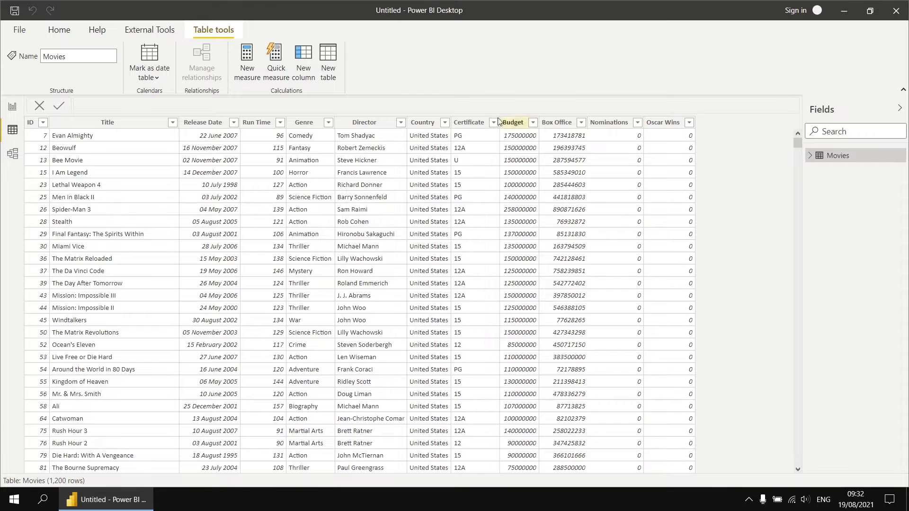
- Add a calculated column to the Movies table and name it Oscar Success, with the formula text enlarged
left_click(304, 55)
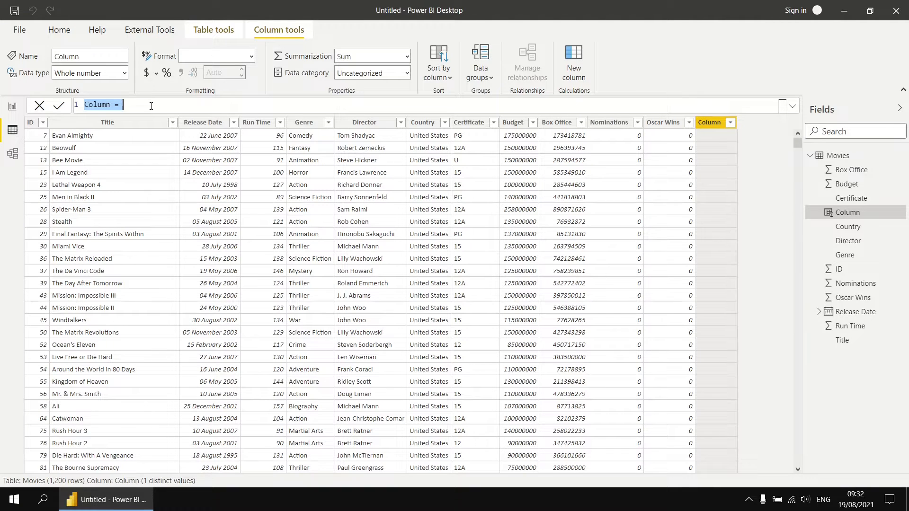
scroll(151, 105, "up", 5, "ctrl")
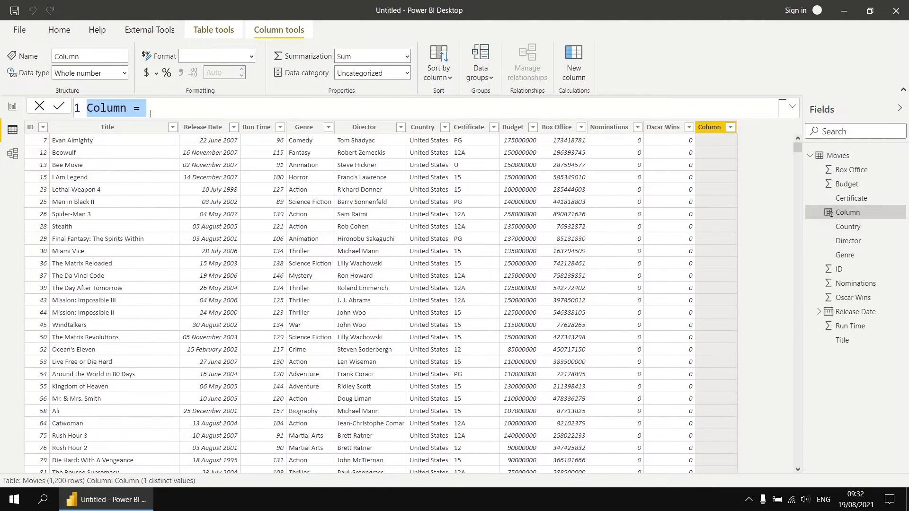
scroll(151, 114, "up", 1, "ctrl")
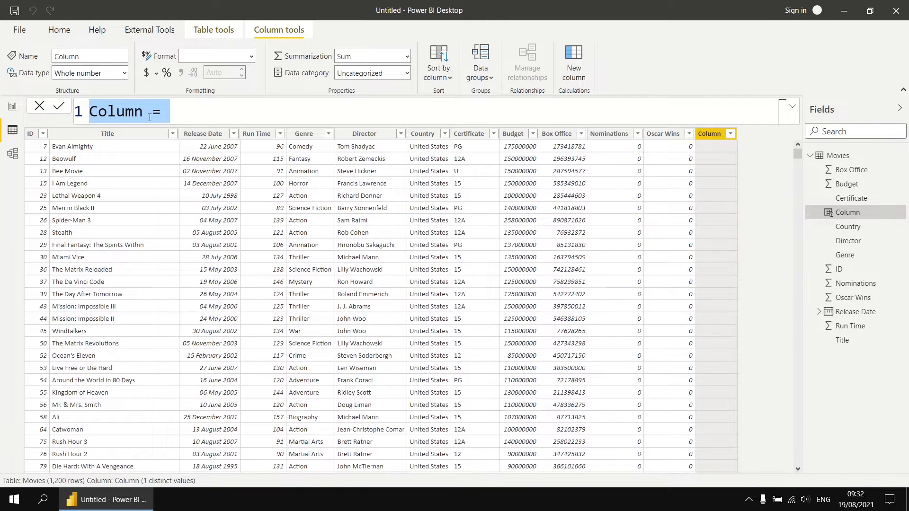
scroll(150, 117, "up", 1, "ctrl")
scroll(149, 117, "up", 1, "ctrl")
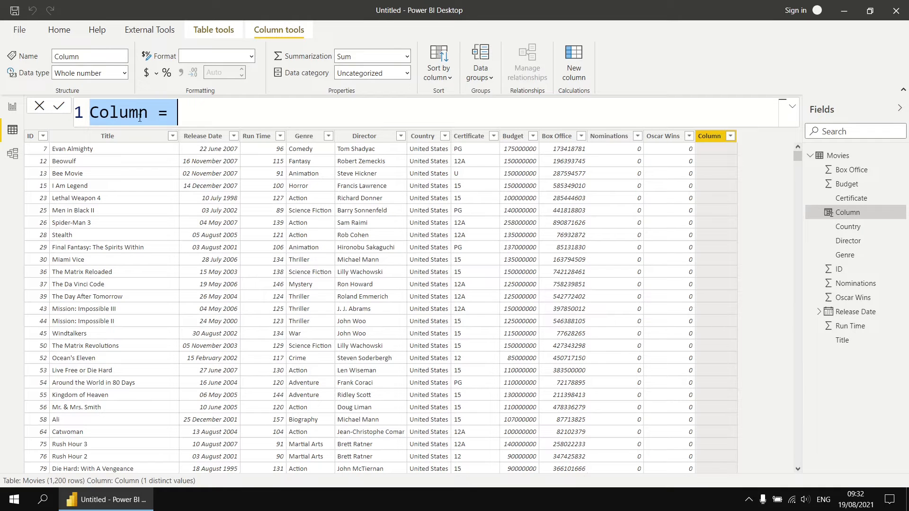
key("shift+Left")
key("shift+Left")
key("shift+Left")
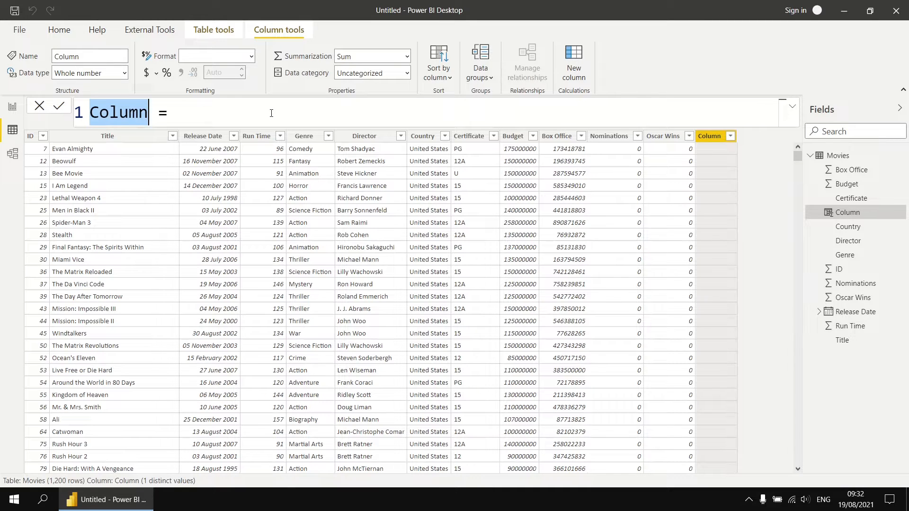
type("Oscar Succes")
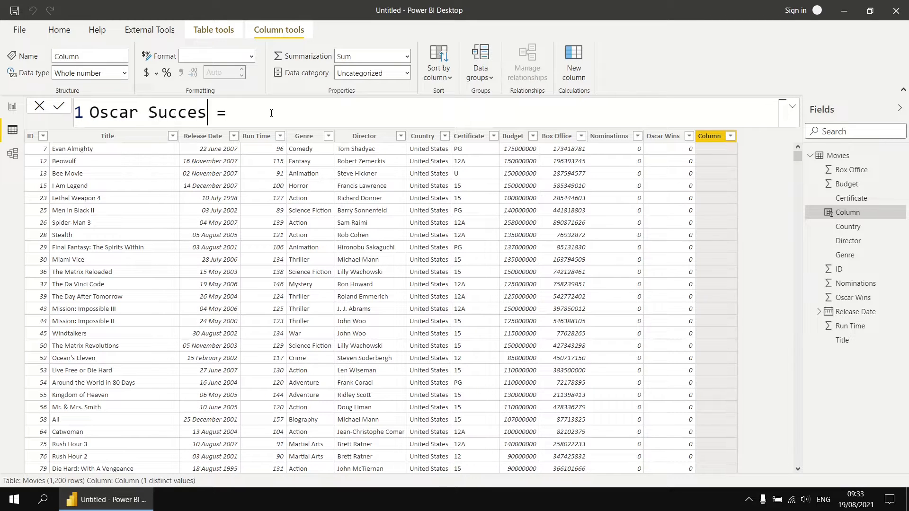
type("s")
- Begin the Oscar Success formula with an IF function whose logical test, on its own line, is Movies[Oscar Wins] = 0
type("i")
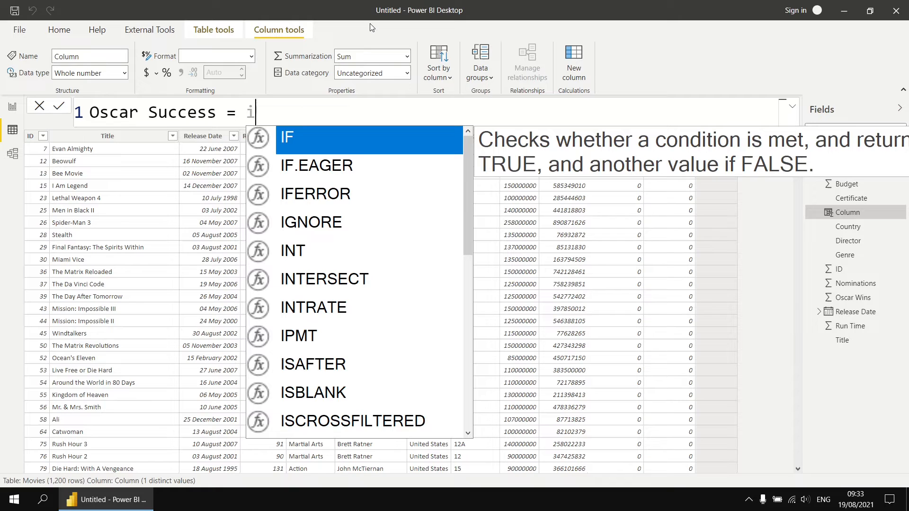
key("Tab")
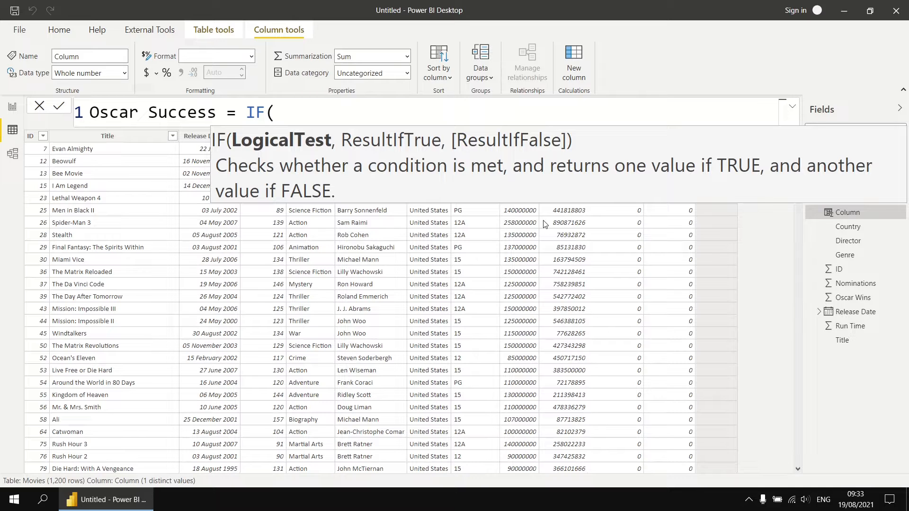
key("shift+Return")
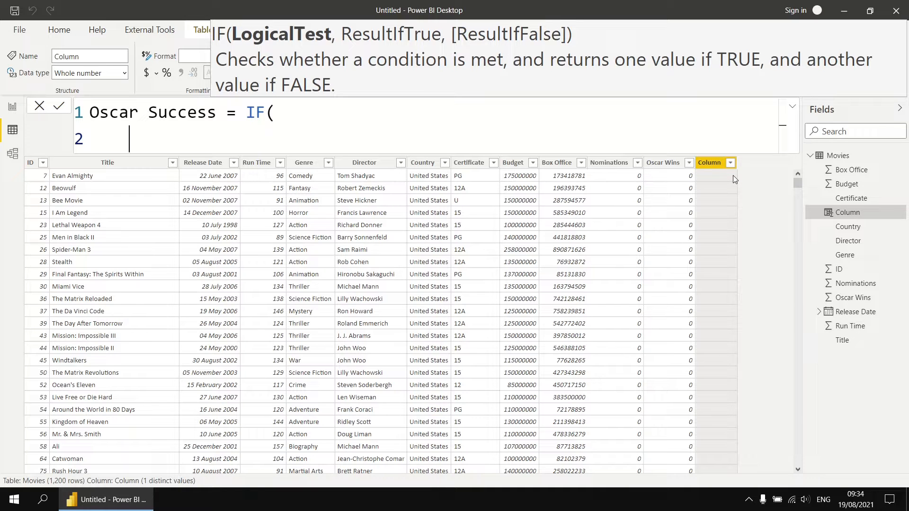
type("osc")
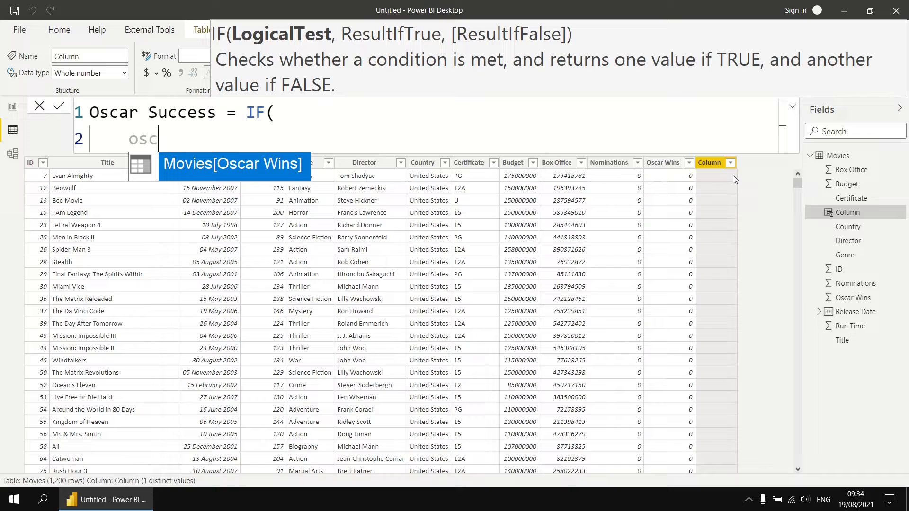
key("Tab")
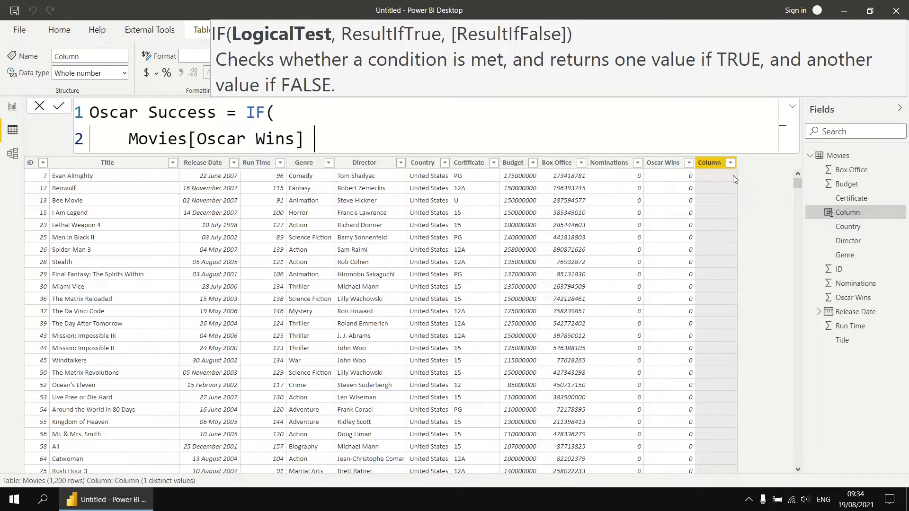
type("= 0,")
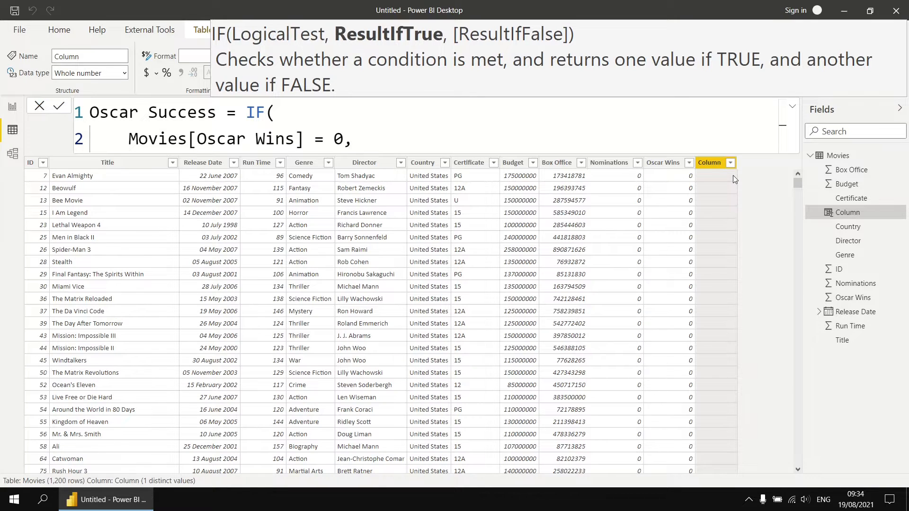
key("shift+Return")
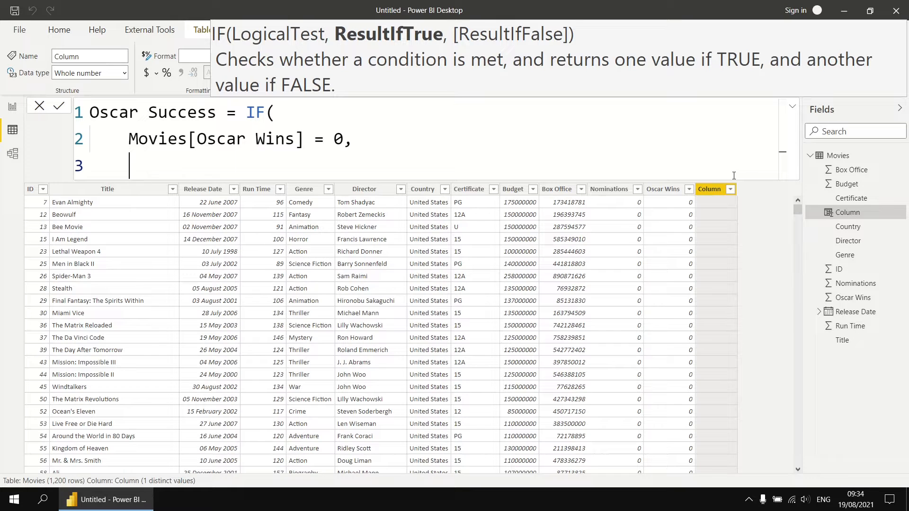
- Enter "Loser" as the IF function's result if true, close the function on a new line and commit the formula
type("\"los")
key("BackSpace")
key("BackSpace")
key("BackSpace")
type("Loser\"")
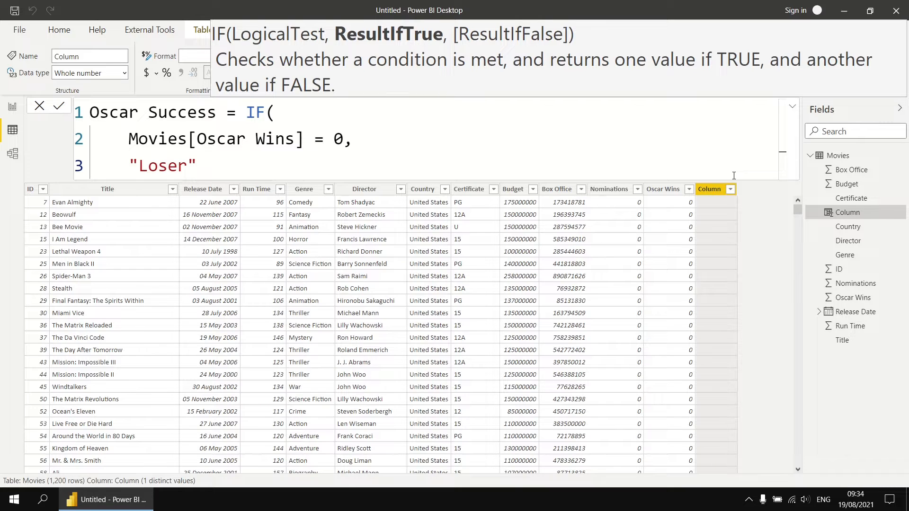
key("shift+Return")
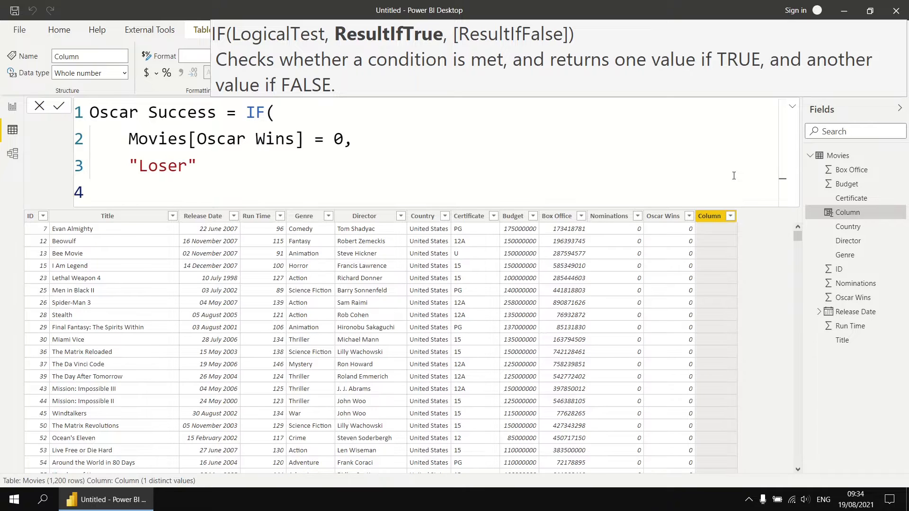
type(")")
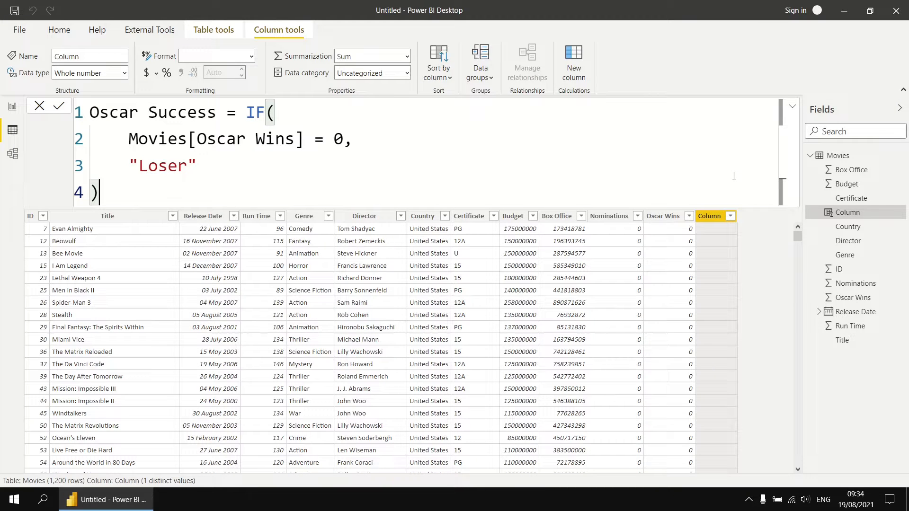
key("Return")
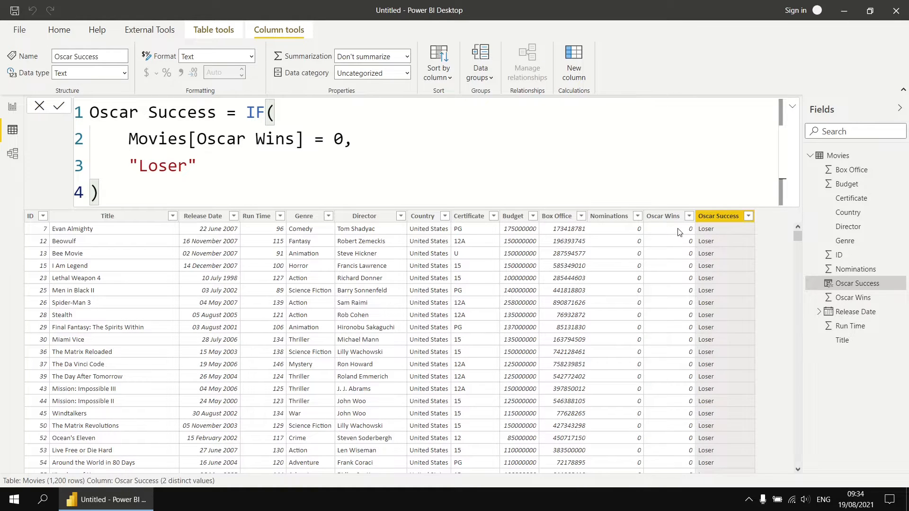
- Add "Winner" as the result if false in the Oscar Success formula, commit it and check the column's rows
left_click_drag(797, 236, 795, 386)
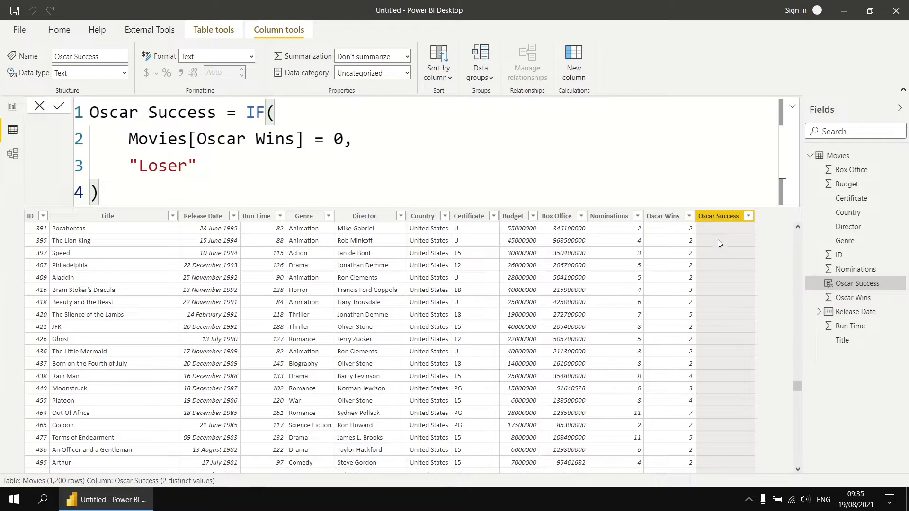
left_click(211, 164)
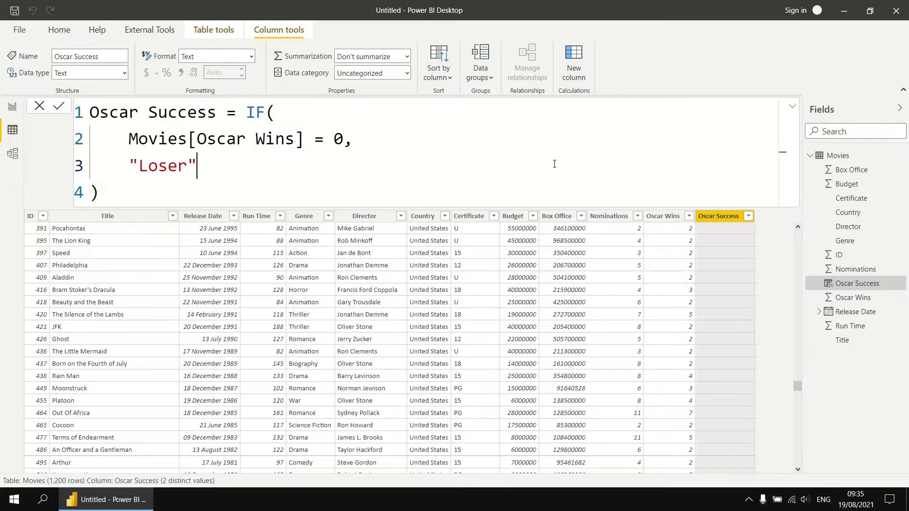
type(",")
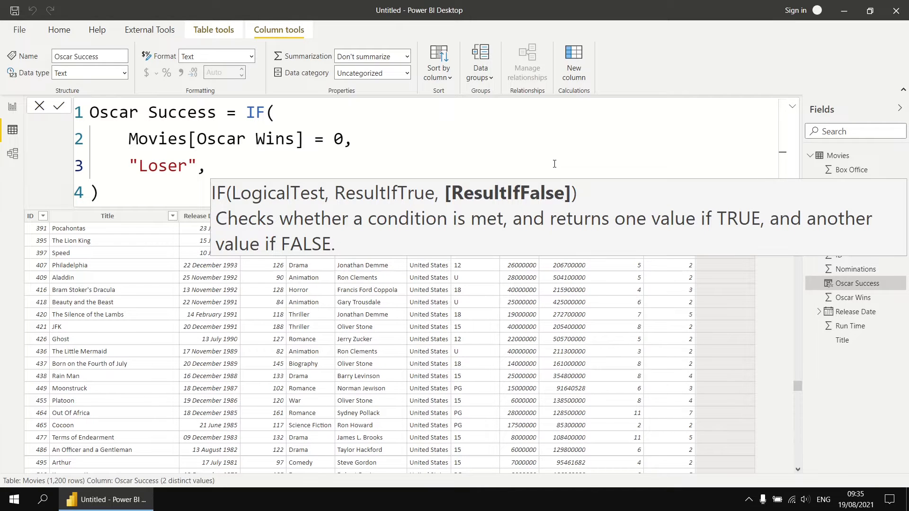
key("shift+Return")
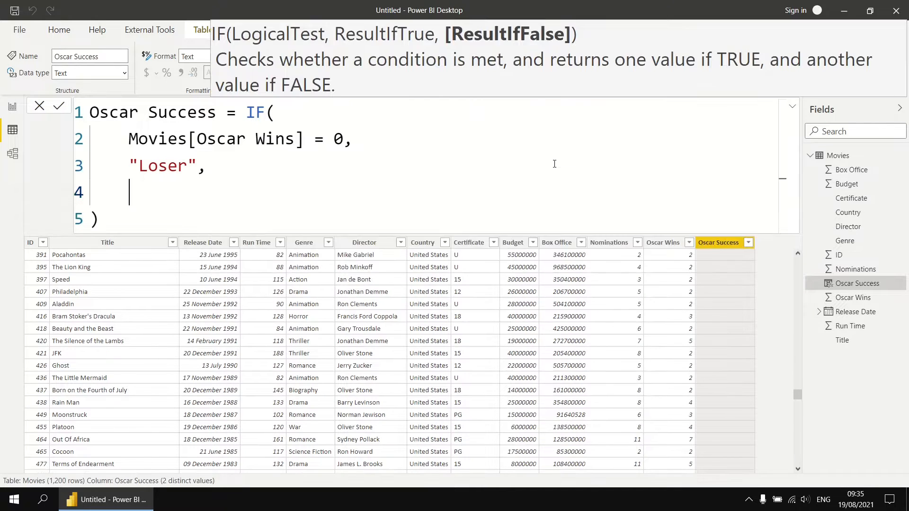
type("\"Winner\"")
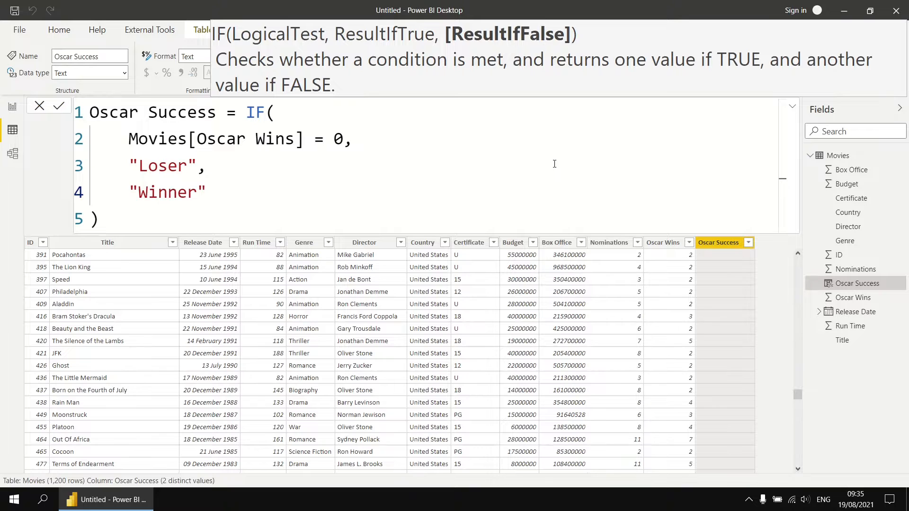
key("Return")
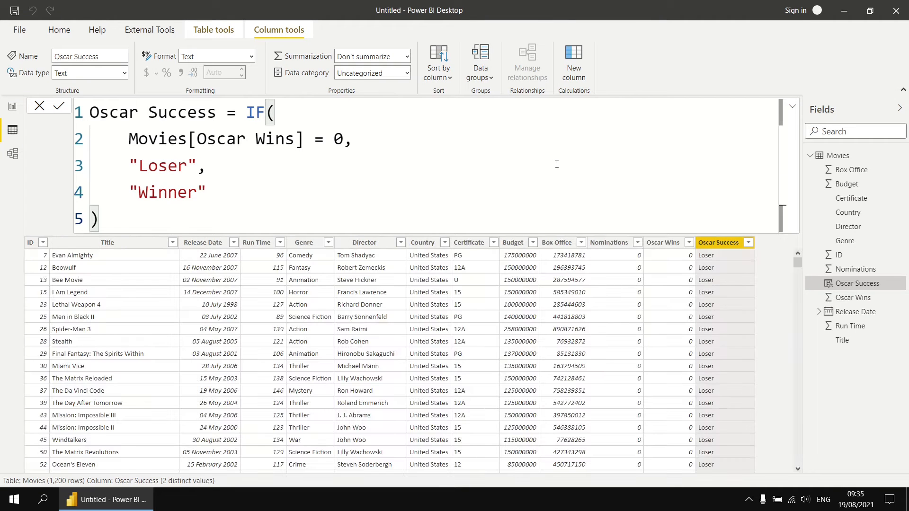
left_click_drag(799, 262, 614, 163)
- Insert a clustered column chart on report Page 1, collapse the filters and enlarge the chart to fill the page
left_click(10, 109)
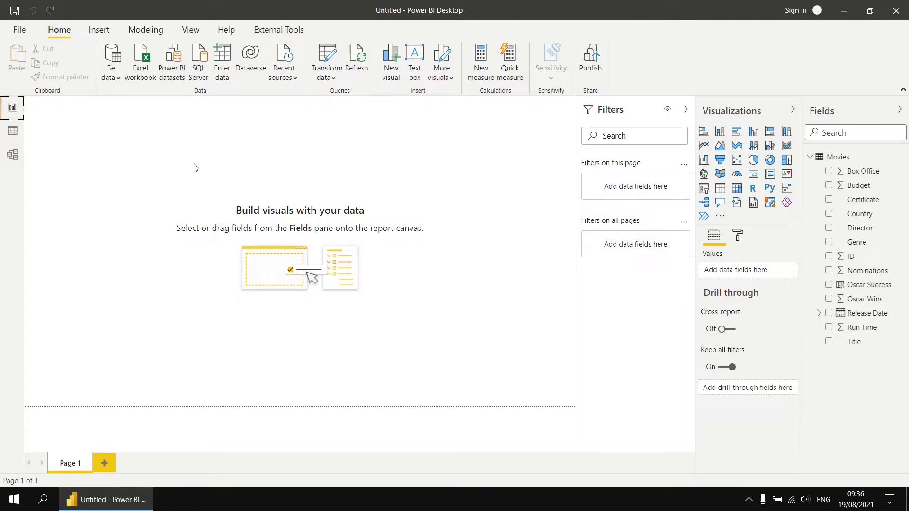
left_click(753, 135)
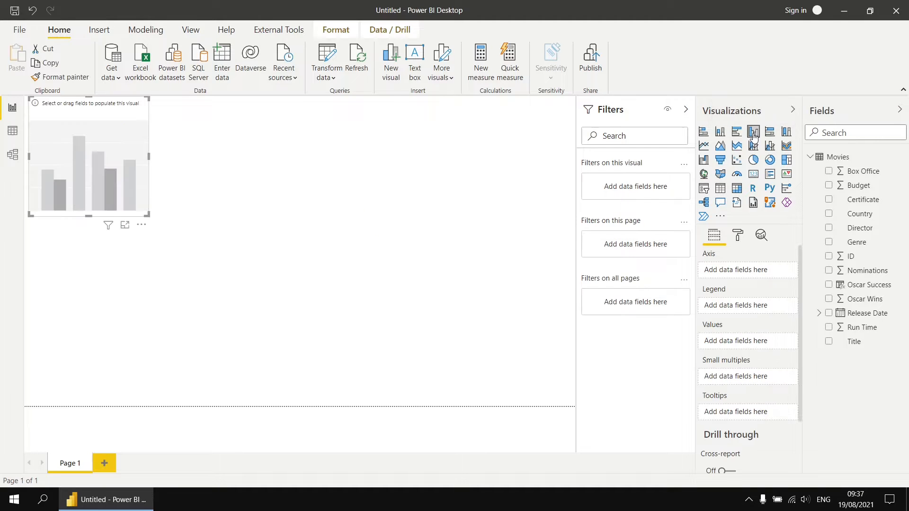
left_click(687, 112)
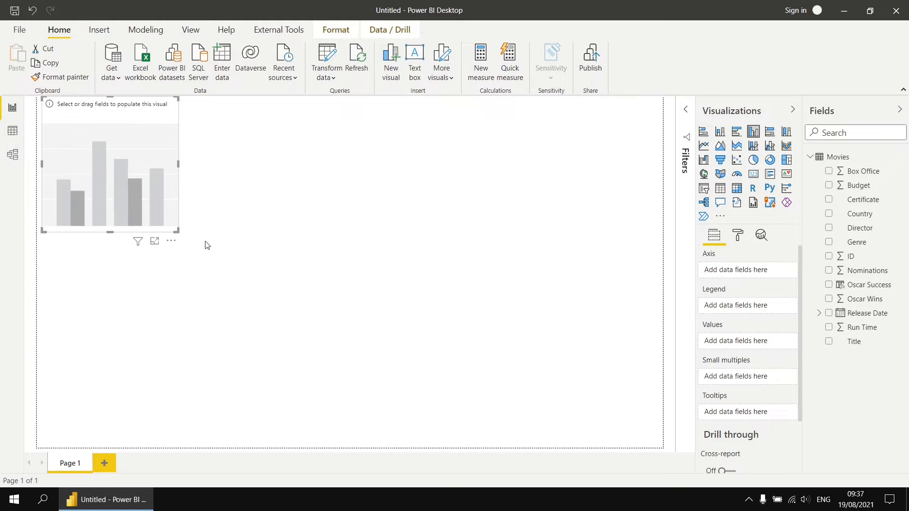
left_click_drag(178, 235, 642, 433)
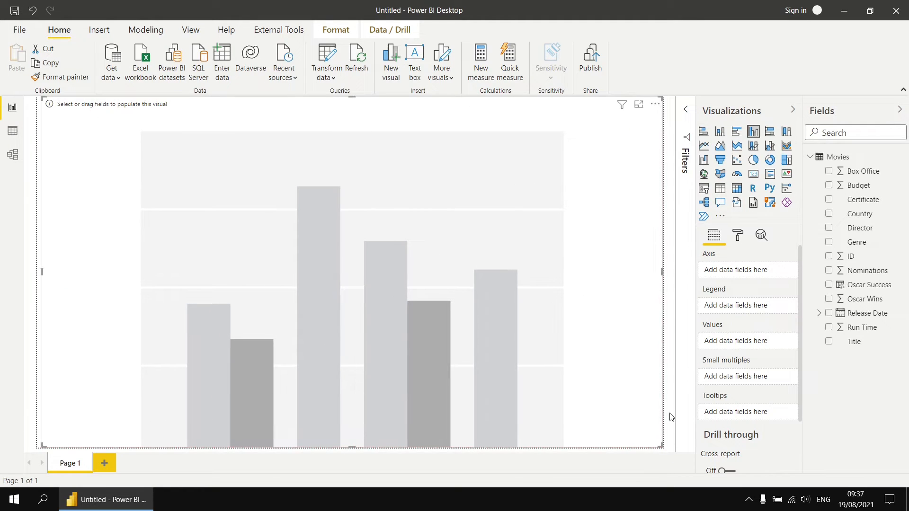
- Plot the average of Run Time by Genre in the chart, with Oscar Success as the legend
left_click(829, 242)
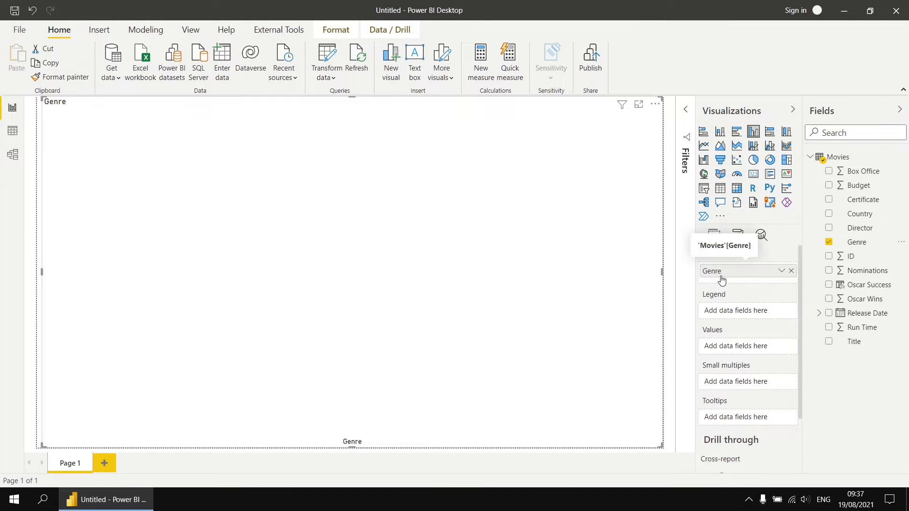
left_click(827, 330)
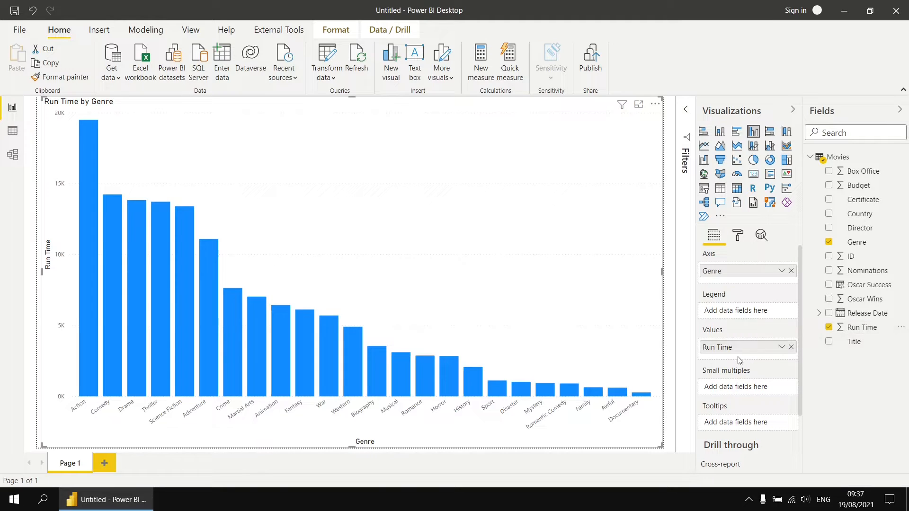
left_click(781, 347)
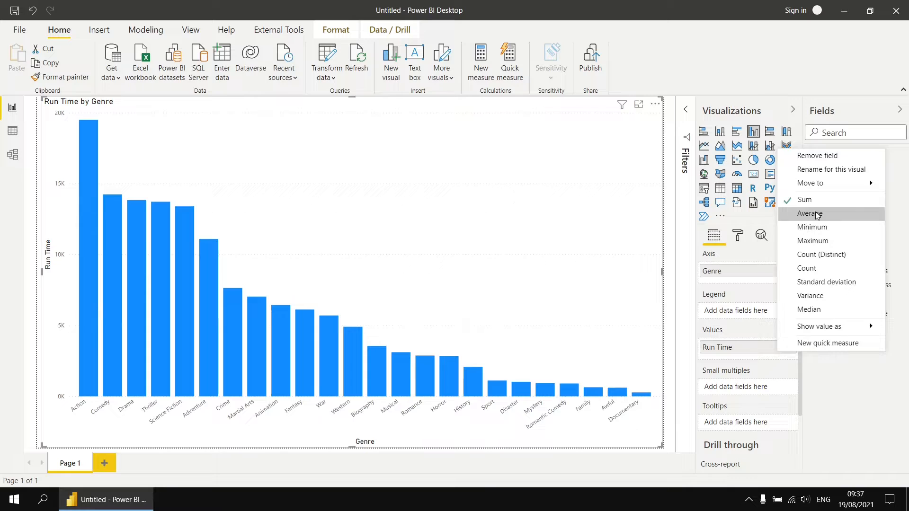
left_click(809, 213)
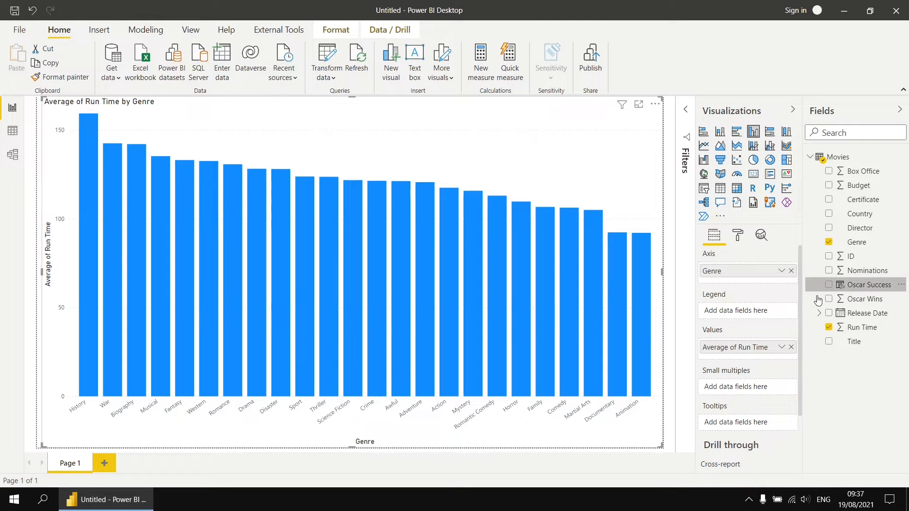
left_click_drag(819, 287, 757, 311)
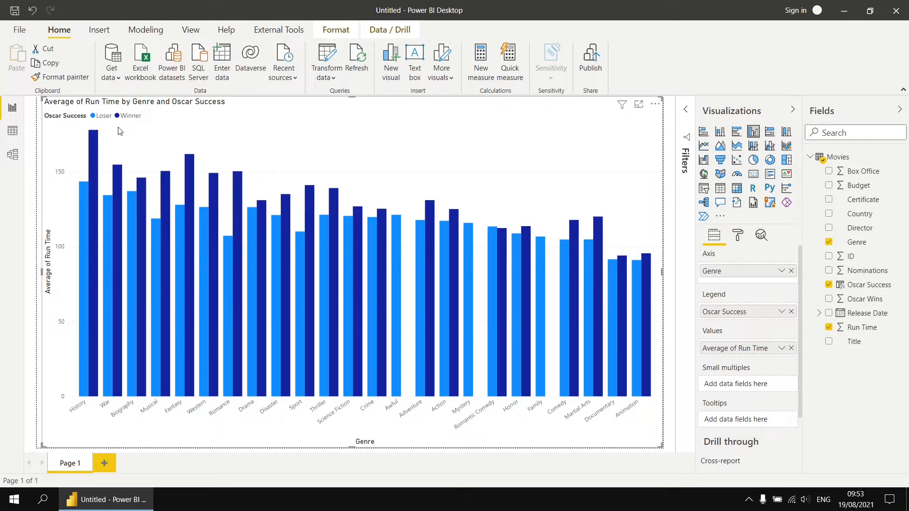
- Add a new calculated column to the Movies table in the data view and name it Tax
left_click(12, 130)
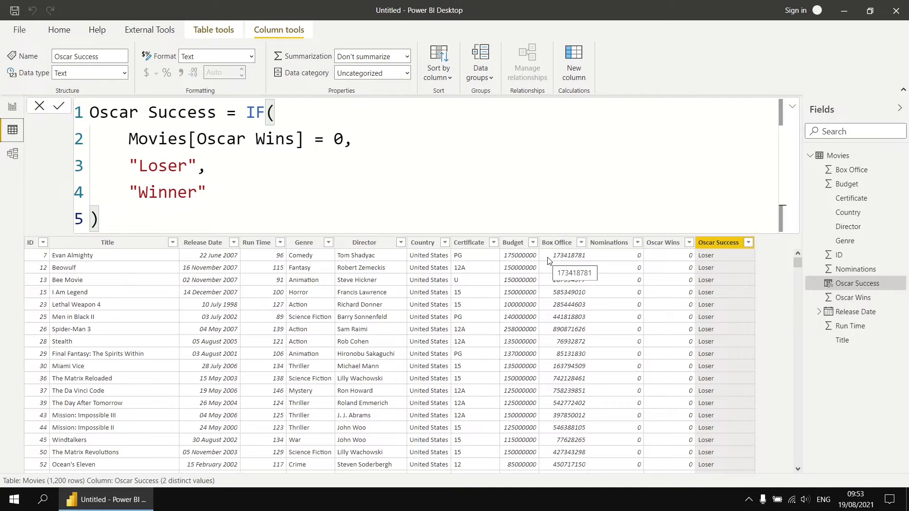
left_click(574, 63)
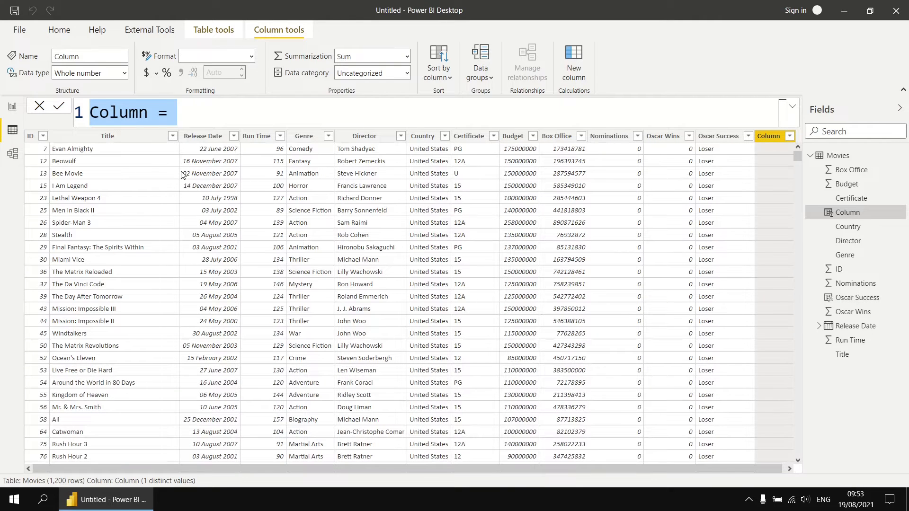
key("shift+Left")
key("shift+Left")
key("shift+Left")
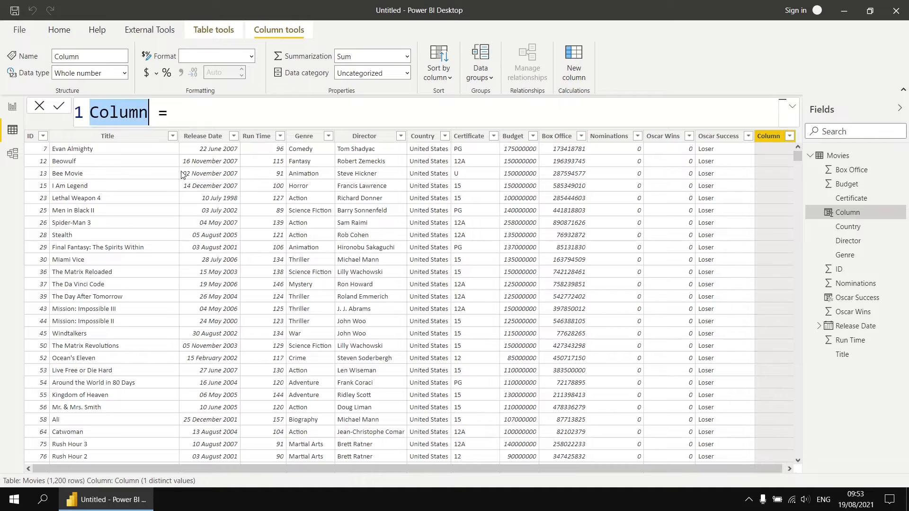
type("Tax")
key("Right")
key("Right")
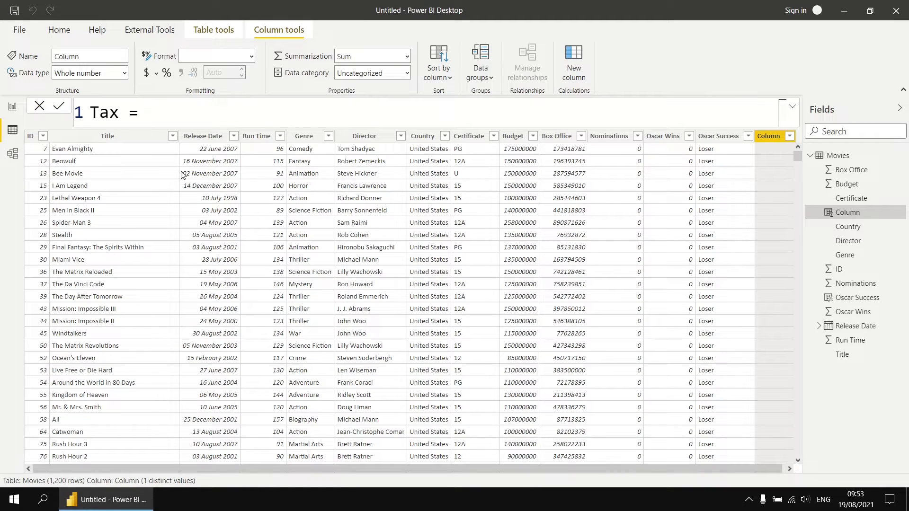
type("i")
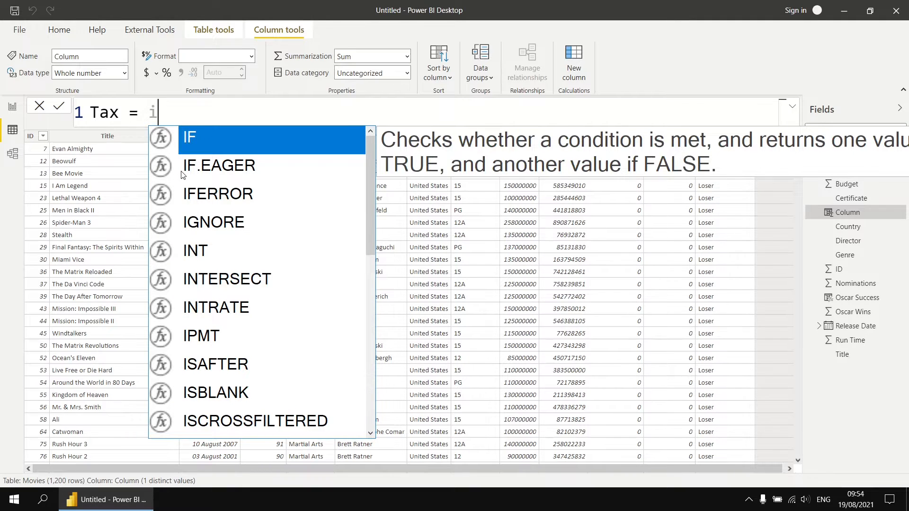
key("Tab")
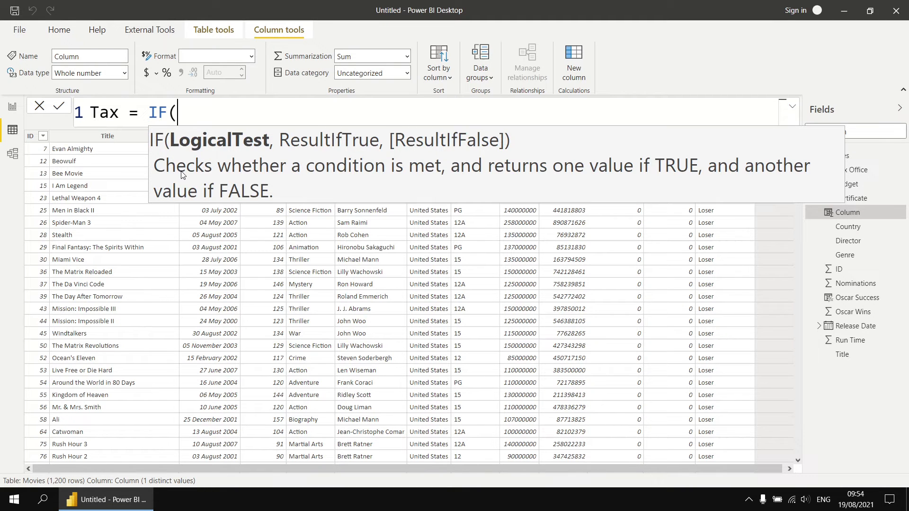
key("shift+Return")
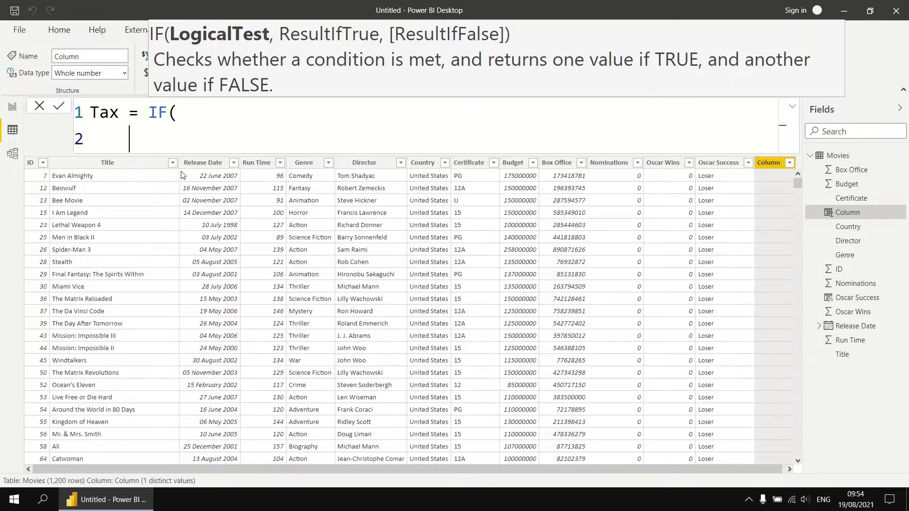
type("bo")
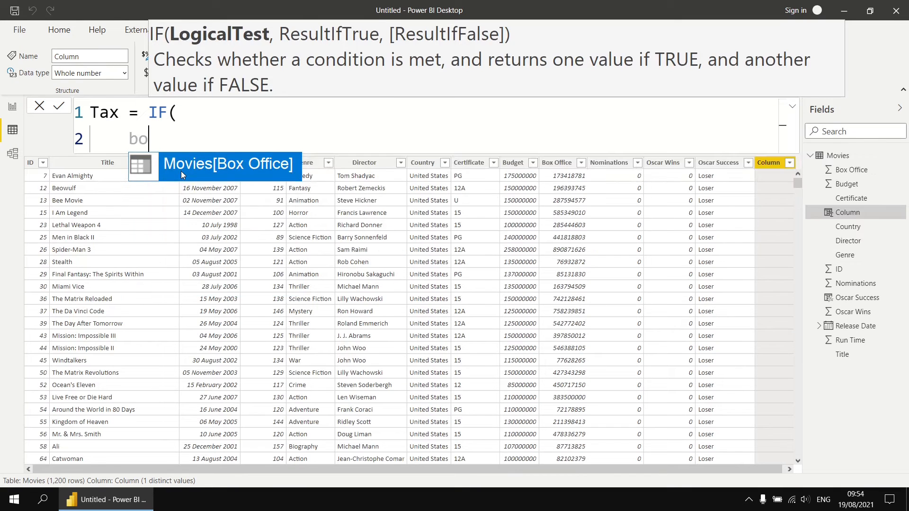
key("Tab")
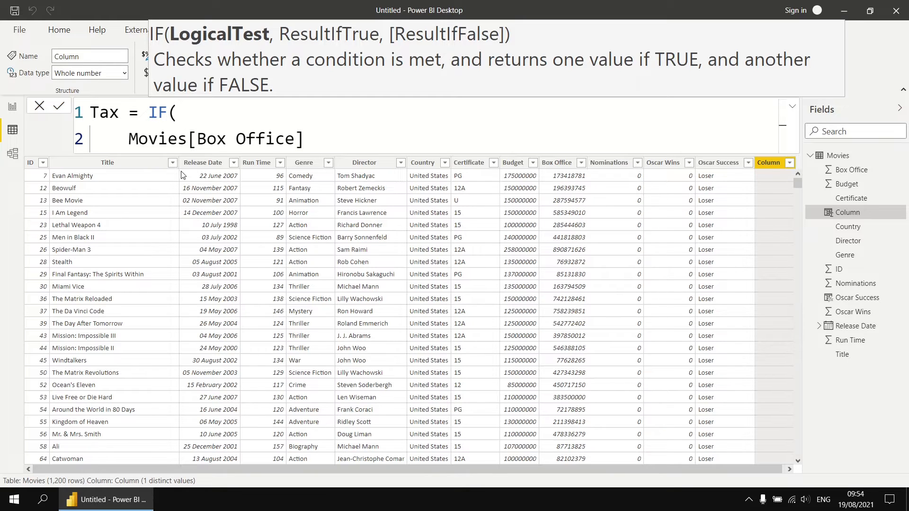
type(">= 1000")
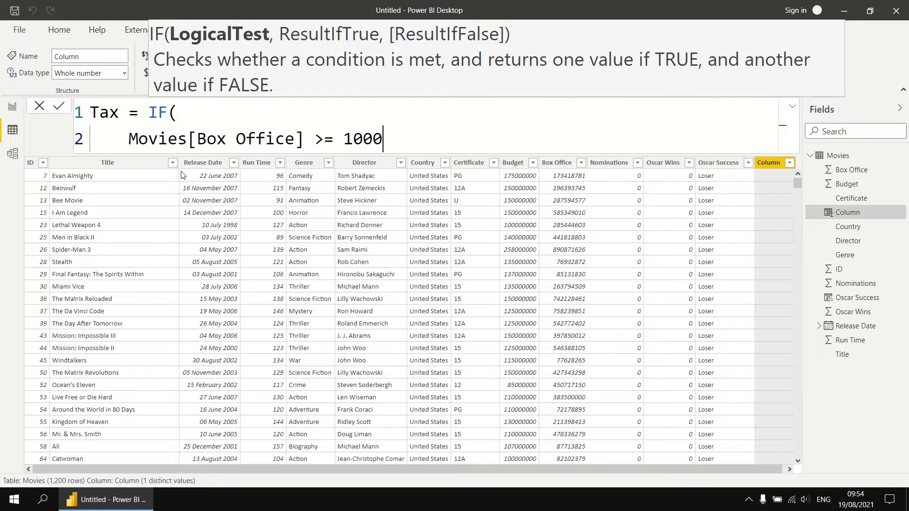
type("000000")
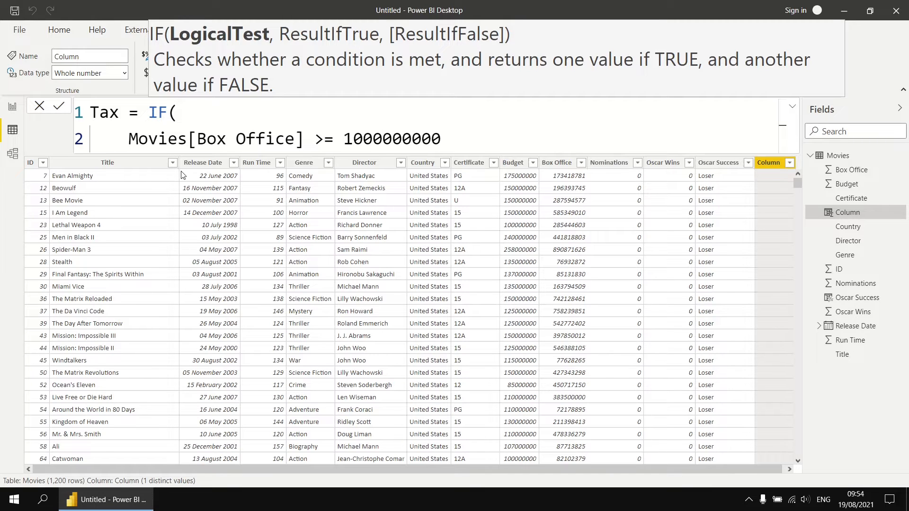
type(",")
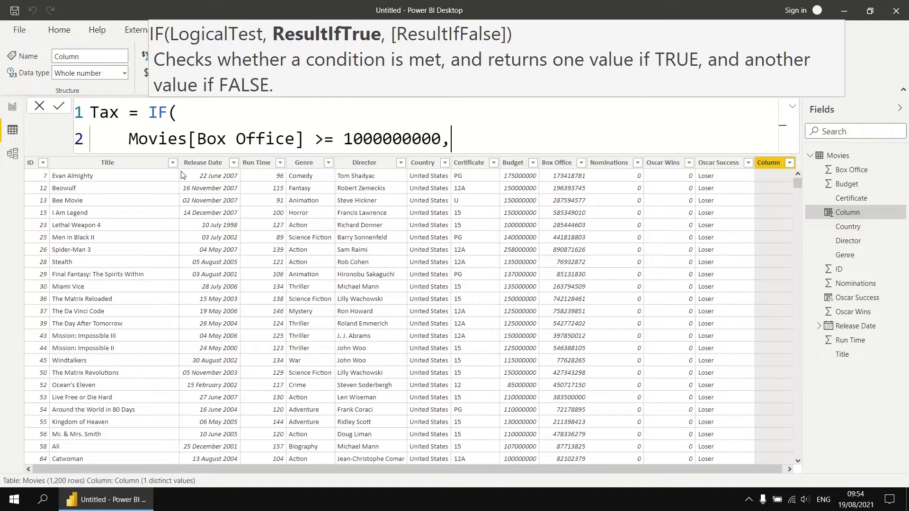
key("shift+Return")
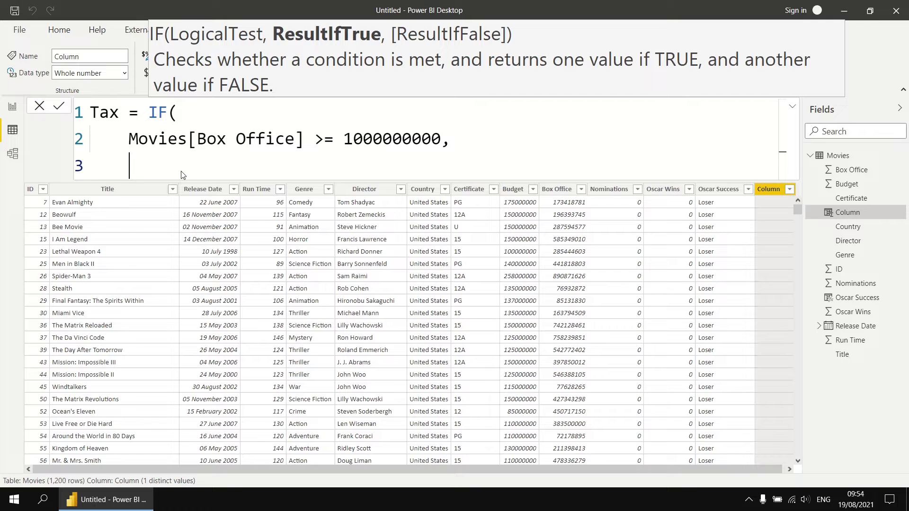
- Enter Movies[Box Office] * 0.2 as the Tax formula's result if true, followed by a new line
type("box")
key("Tab")
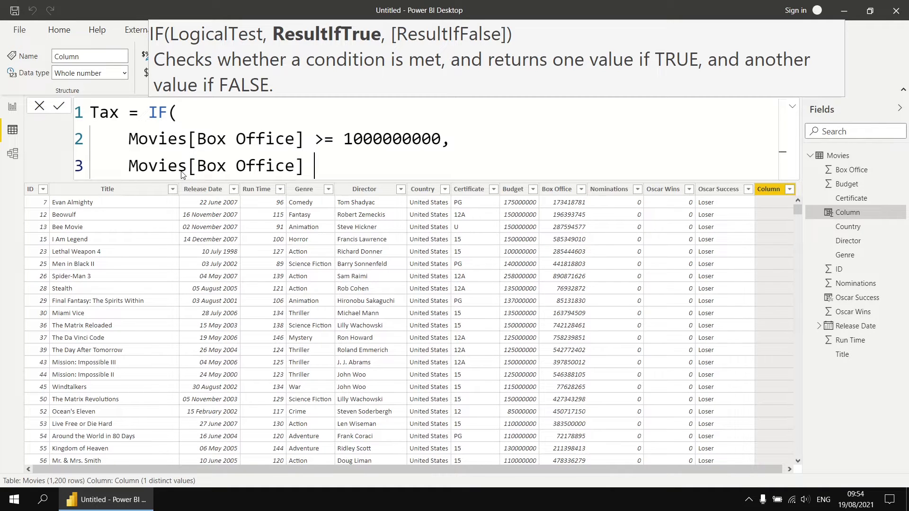
type("* 20%")
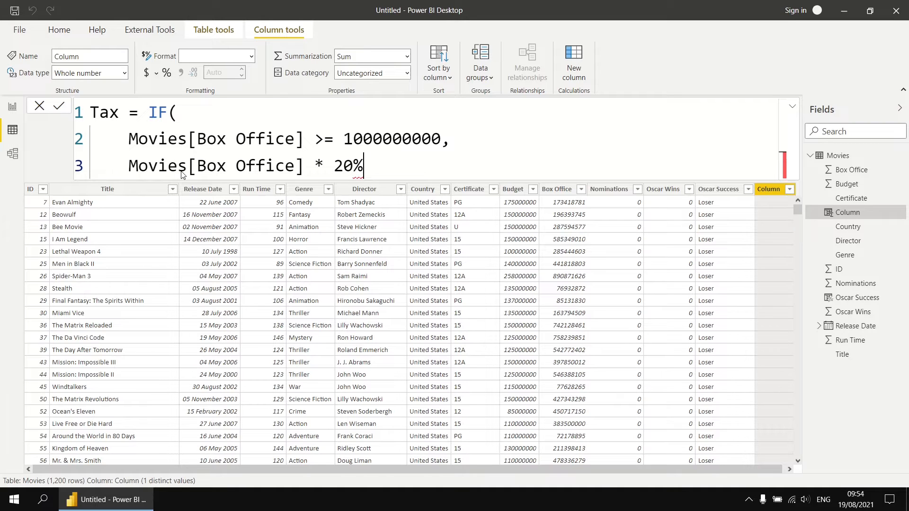
key("BackSpace")
key("BackSpace")
key("BackSpace")
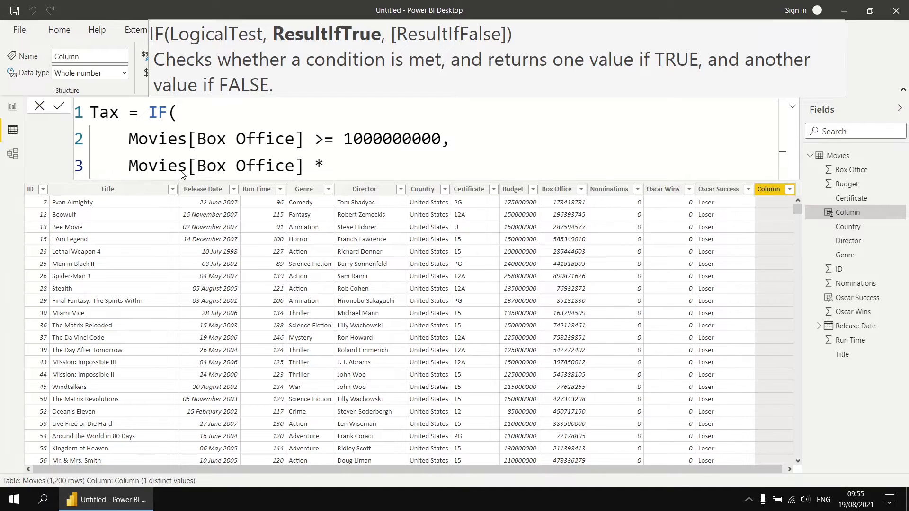
type("0.2,")
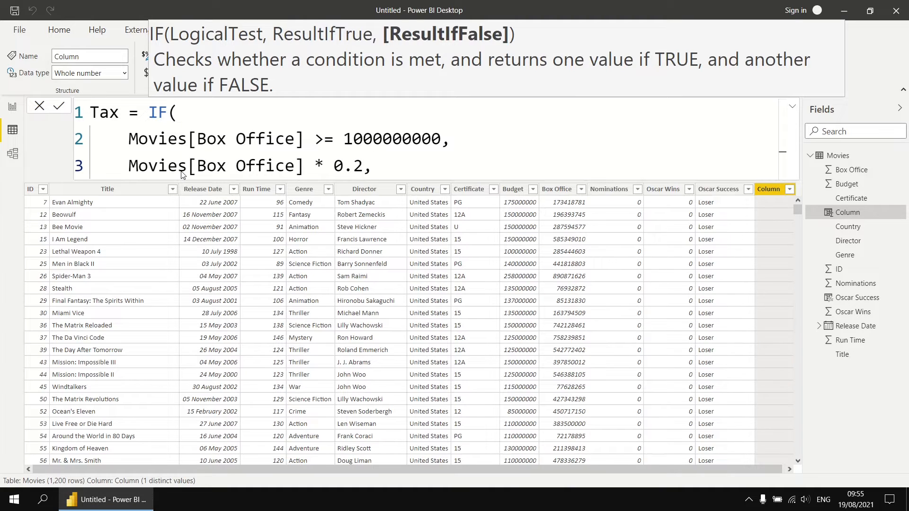
key("shift+Return")
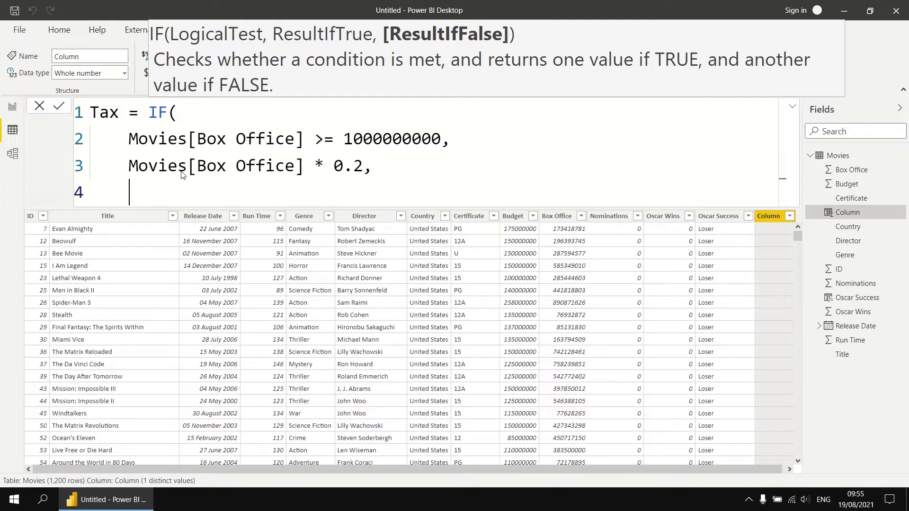
- Add Movies[Box Office] * 0.1 as the result if false, close the IF function on a new line and commit the formula
type("box")
key("Tab")
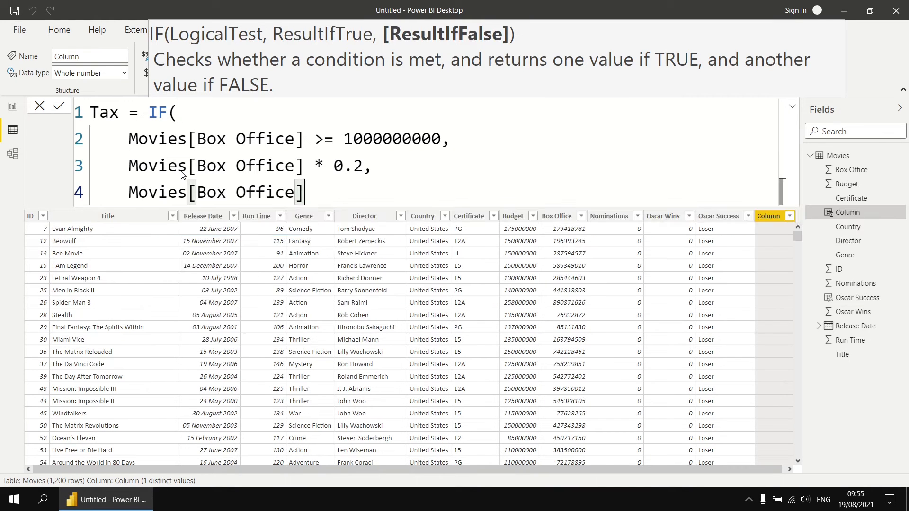
type("* ")
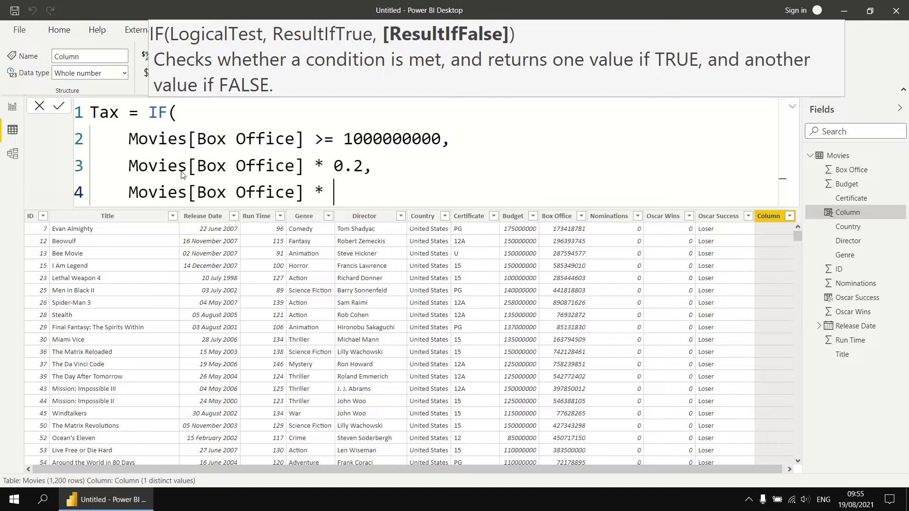
type("0.1")
key("Return")
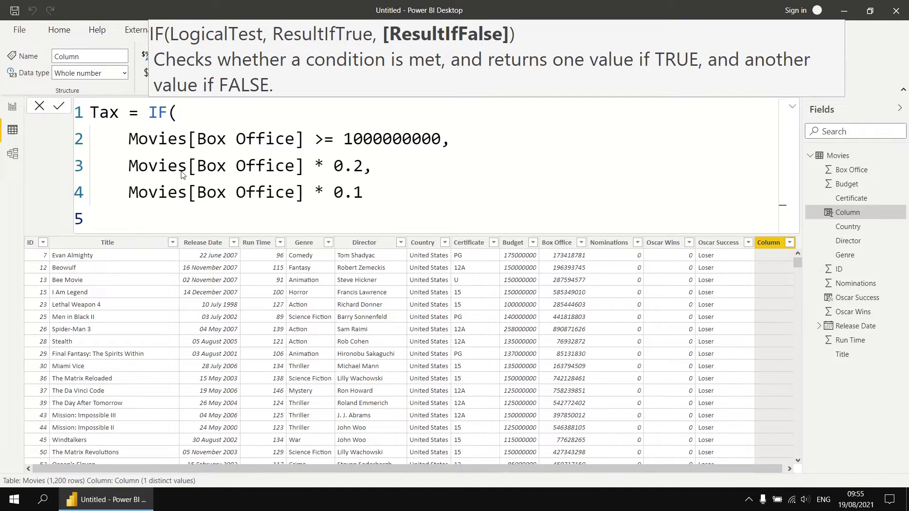
key("BackSpace")
type(")")
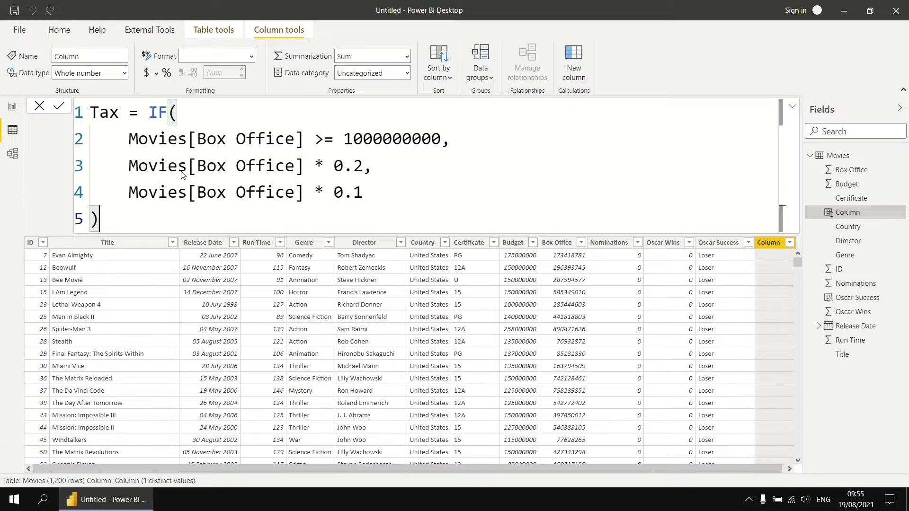
key("Return")
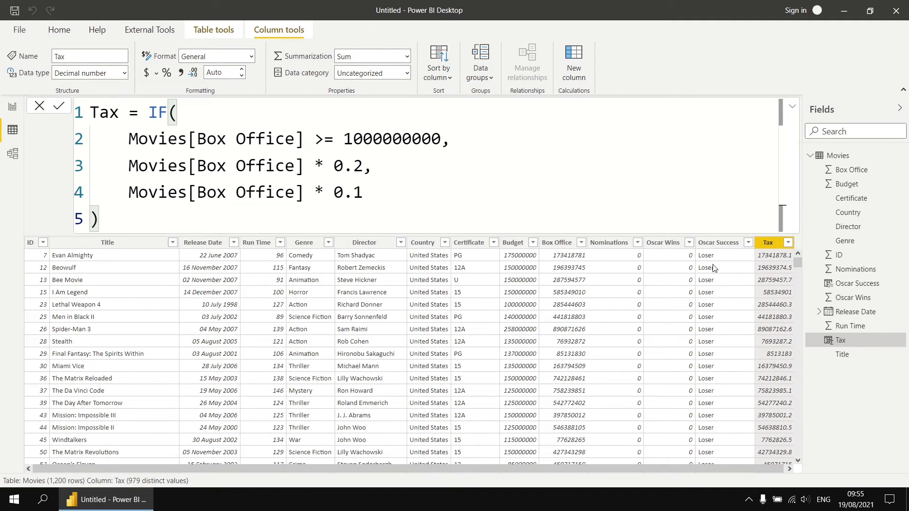
- Sort the table by Box Office in descending order and compare Tax values on either side of the one-billion threshold
left_click(581, 243)
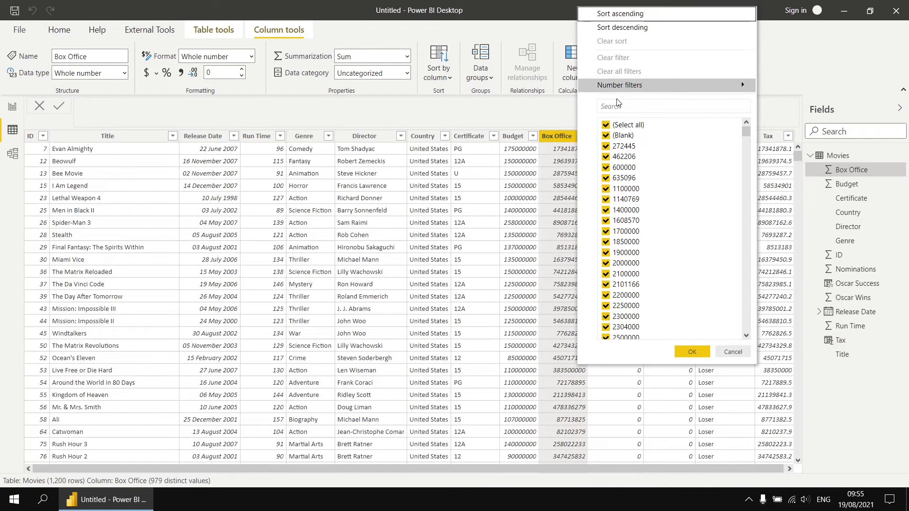
left_click(623, 29)
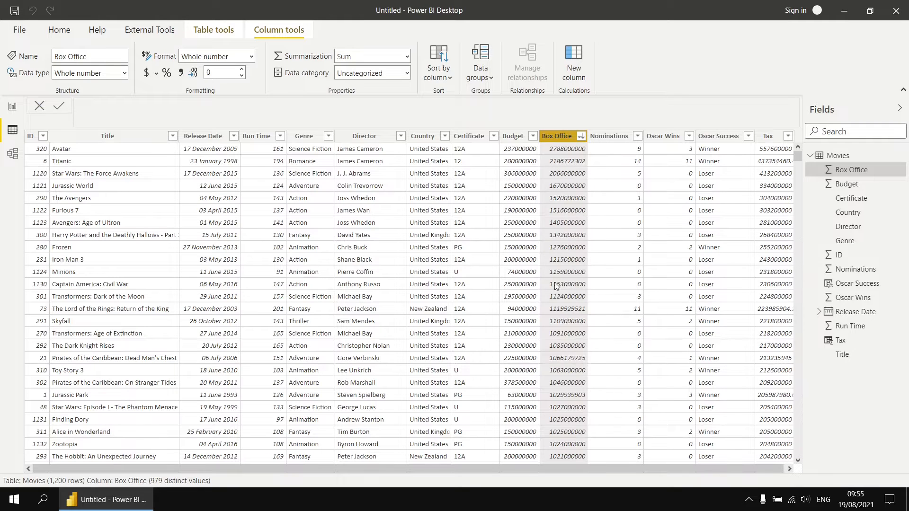
scroll(558, 440, "down", 2)
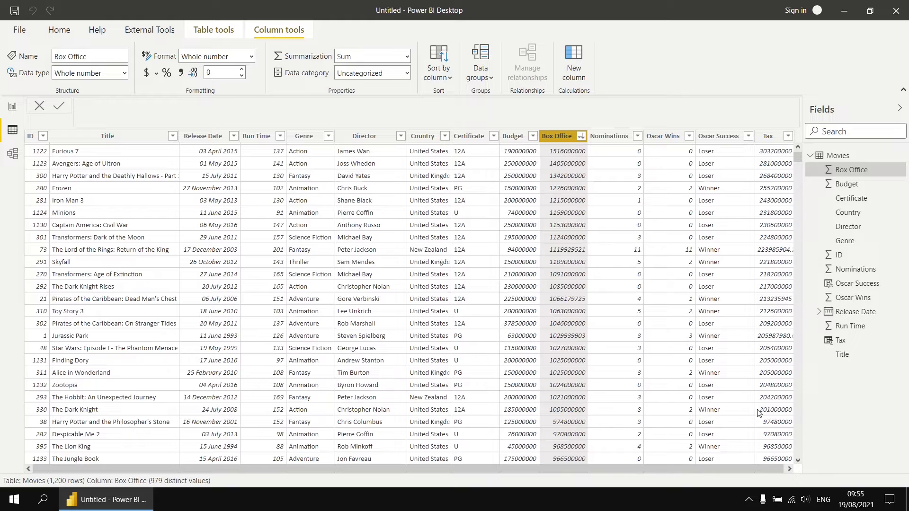
left_click(778, 413)
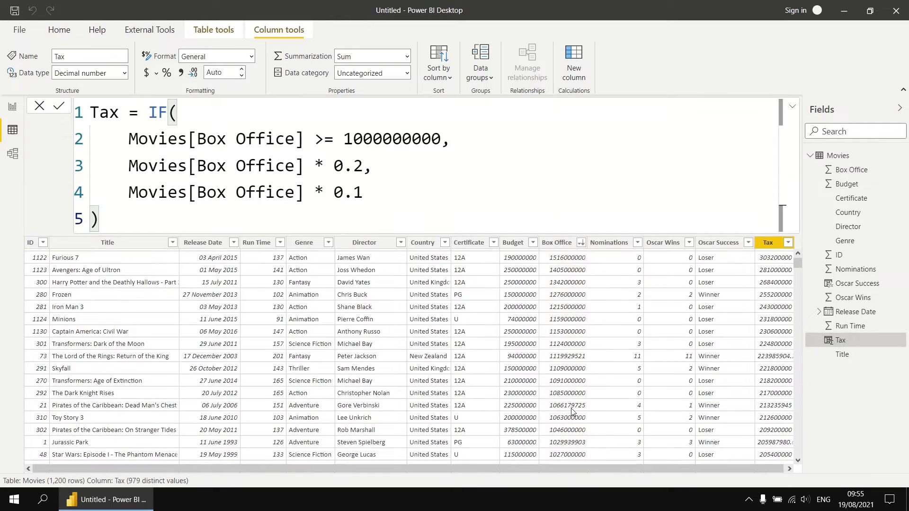
scroll(552, 400, "down", 3)
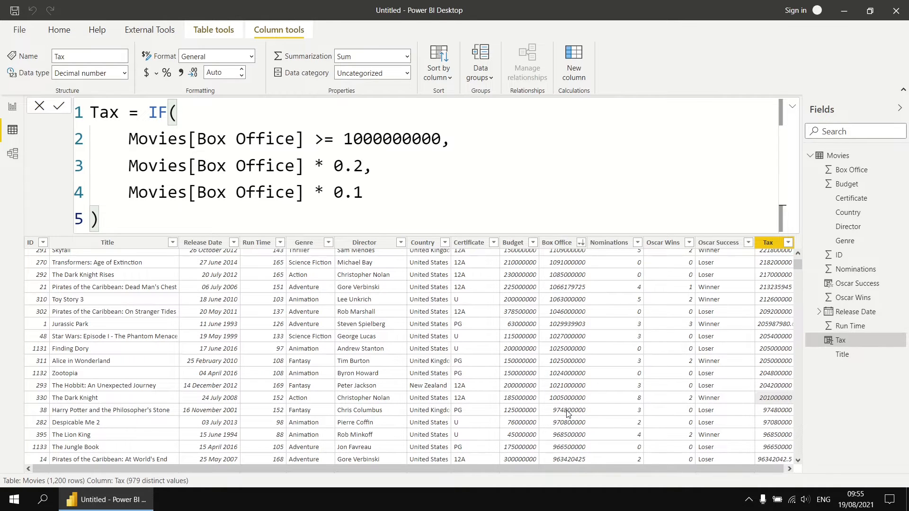
left_click(568, 410)
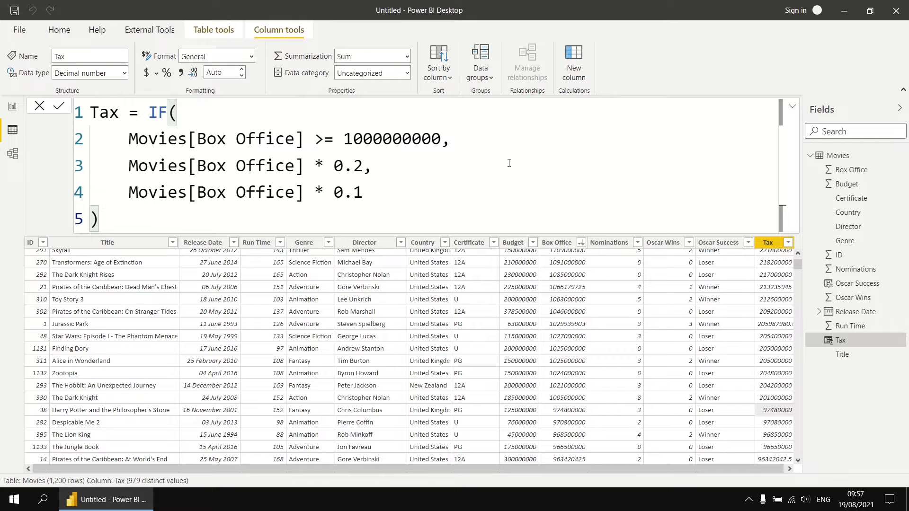
- Format the Tax column as currency using $ English (United States)
left_click(765, 244)
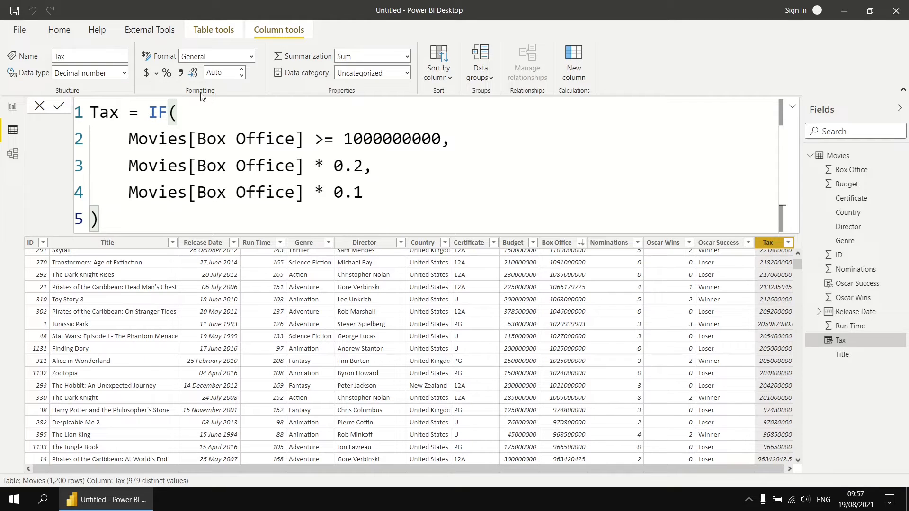
left_click(156, 74)
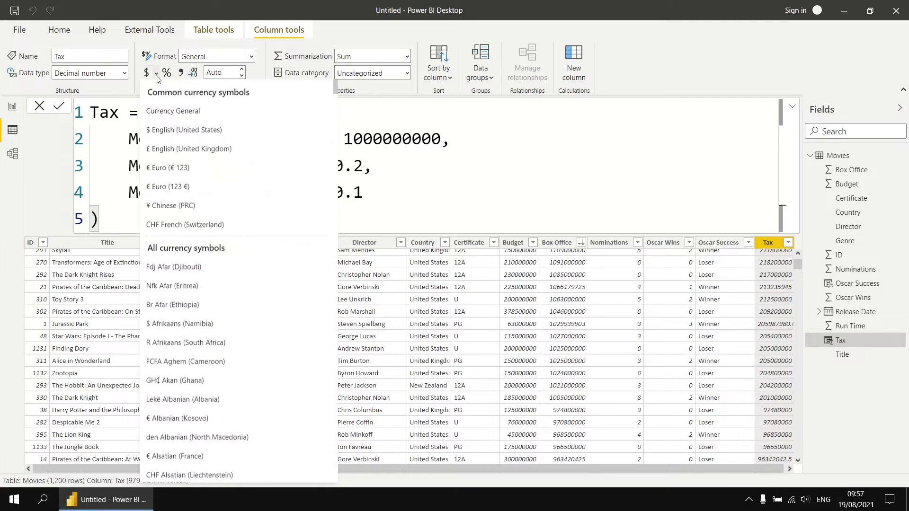
left_click(165, 132)
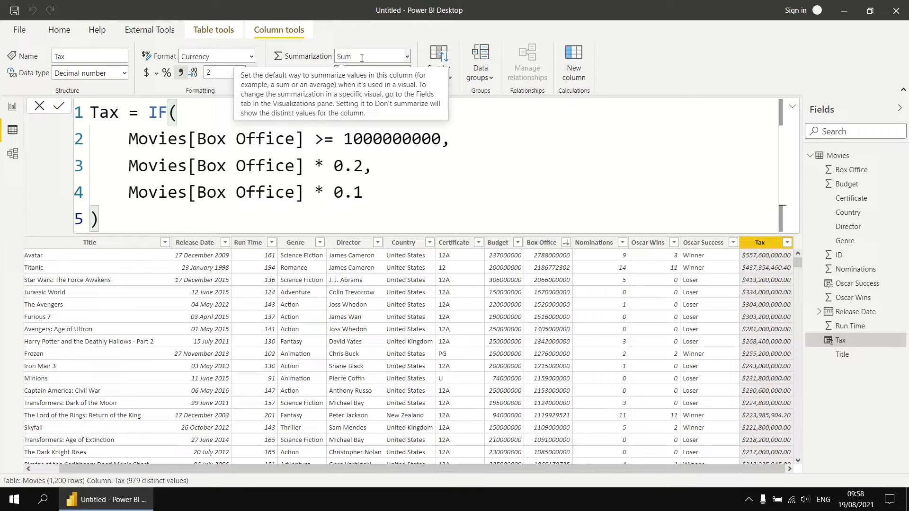
- Review the default summarization options for the Tax column and return to the chart on the report page
left_click(406, 56)
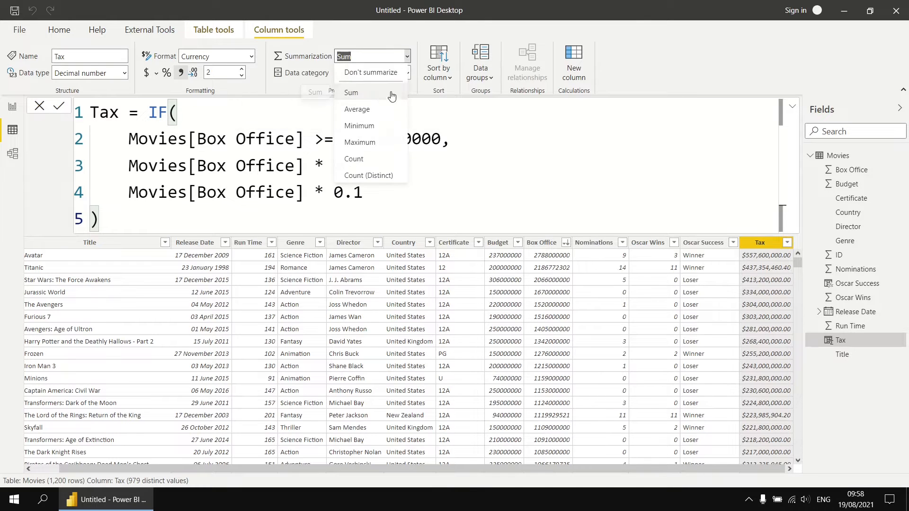
left_click(333, 82)
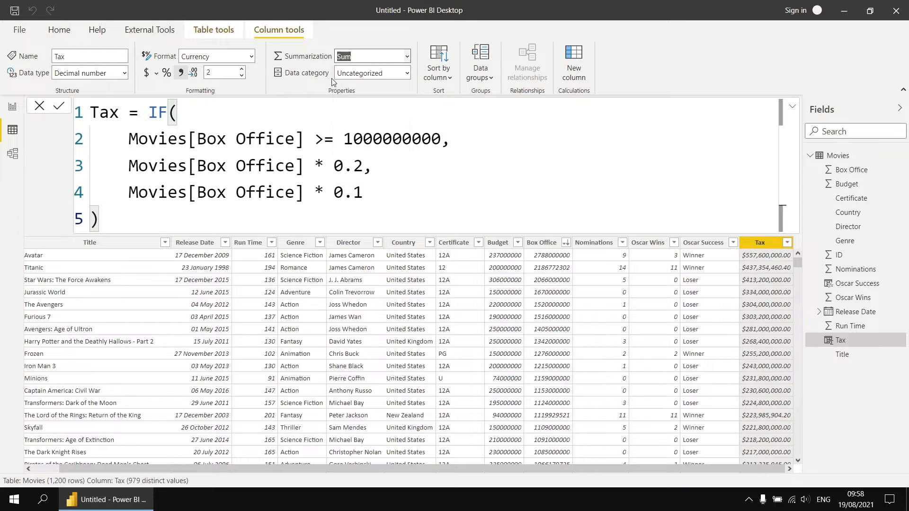
key("Down")
left_click(12, 107)
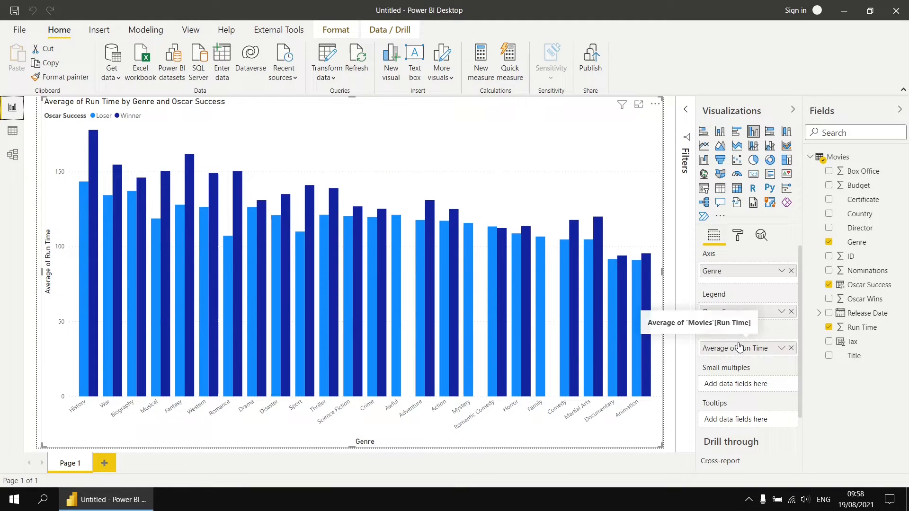
- Replace the average Run Time value in the clustered column chart with the Tax field
left_click(791, 348)
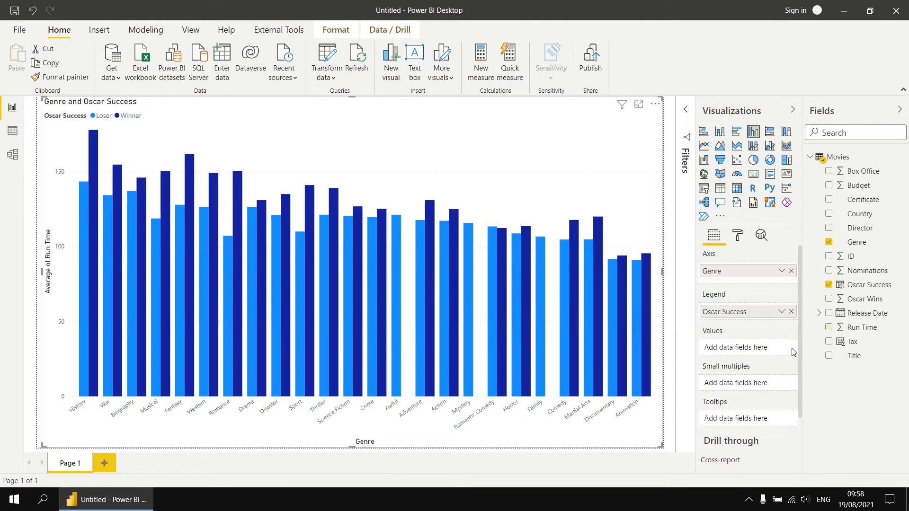
left_click_drag(851, 346, 755, 350)
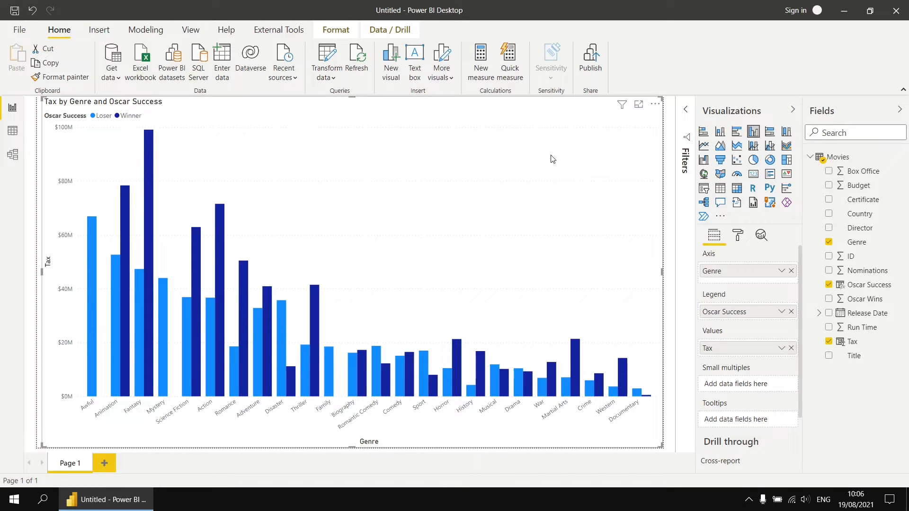
- Open the Tax column's formula, enlarge its text, and insert an opening parenthesis before all three Movies[Box Office] references at once
left_click(853, 343)
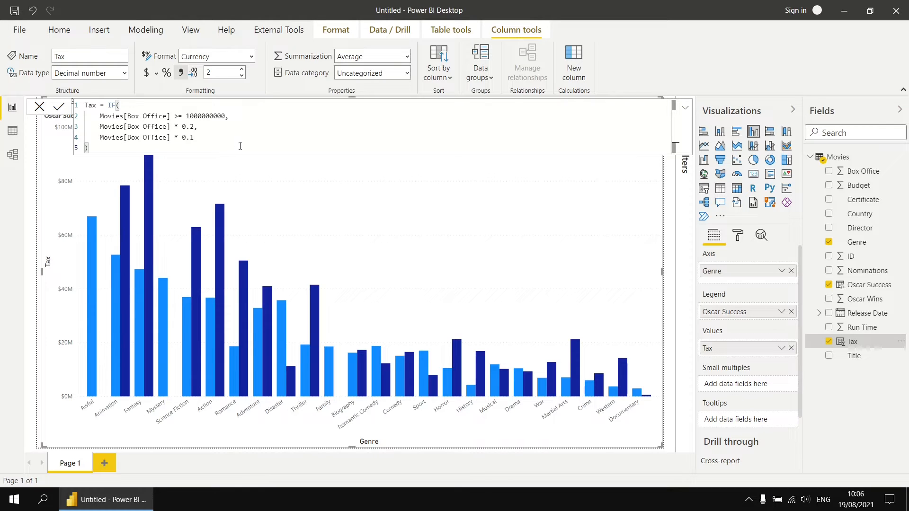
scroll(239, 146, "up", 3)
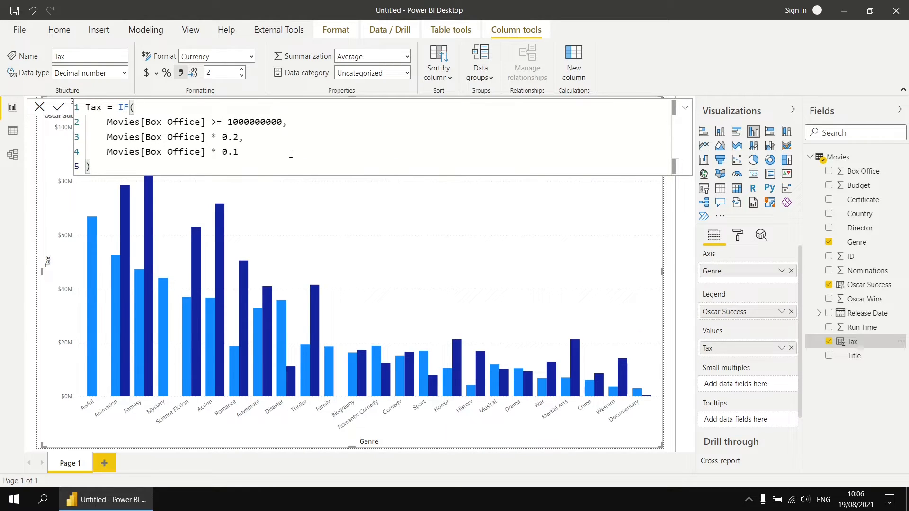
scroll(291, 154, "up", 4)
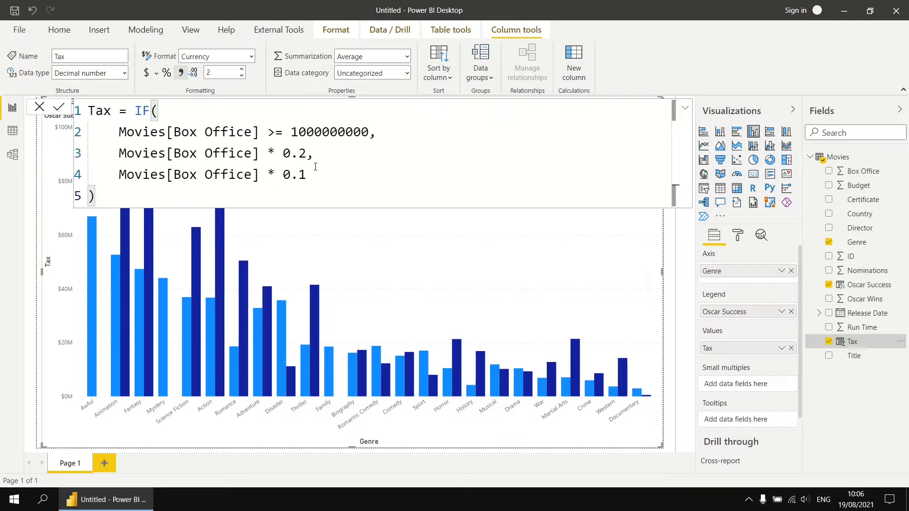
scroll(315, 167, "up", 3)
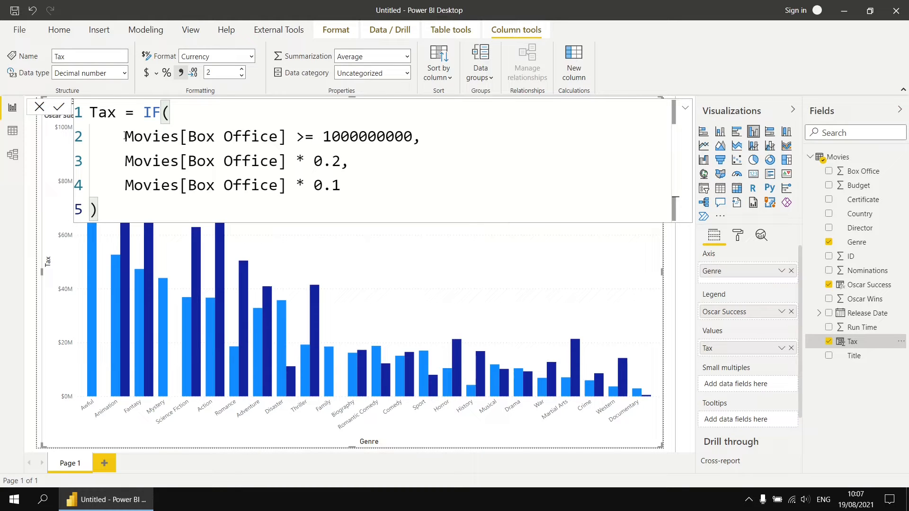
left_click(124, 136)
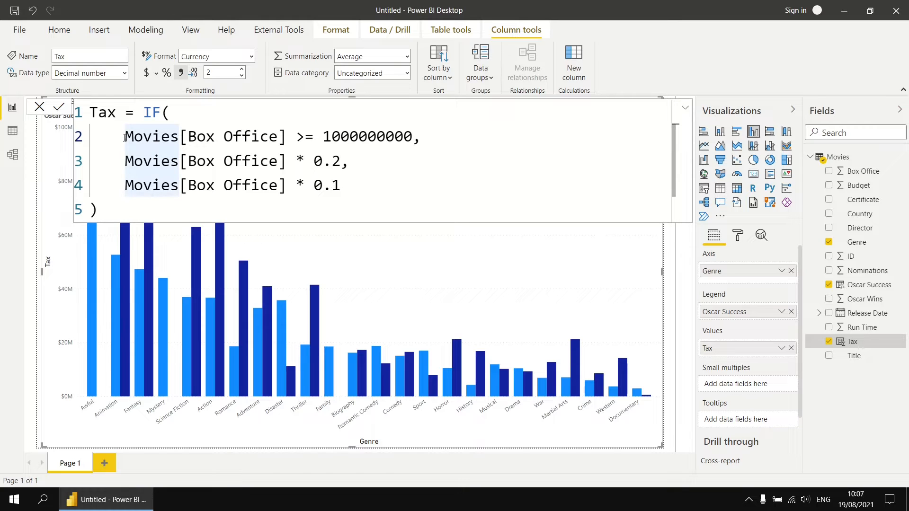
left_click(124, 161, "alt")
left_click(124, 186, "alt")
type("(")
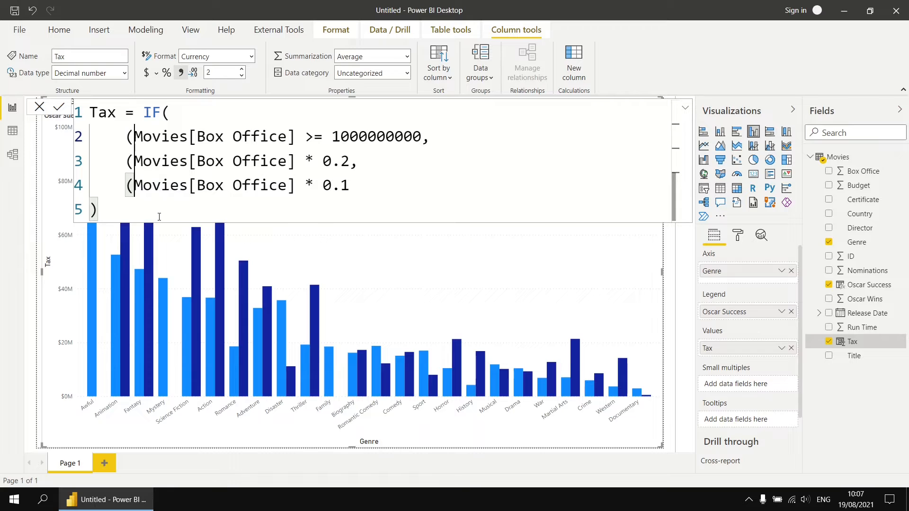
- Add a minus operator after each of the three Movies[Box Office] references in the Tax formula
key("Right")
key("Right")
key("Right")
key("Right")
key("Right")
key("Right")
key("Right")
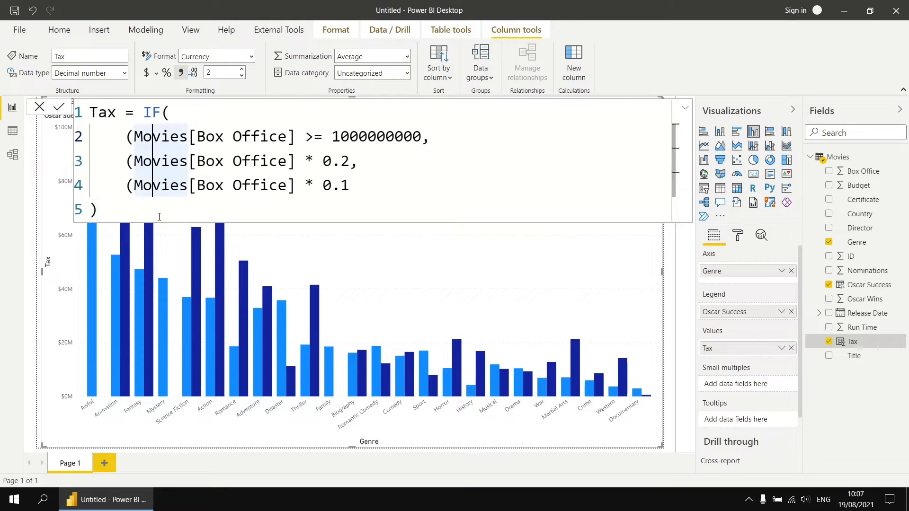
key("Right")
key("Right")
key("Right")
key("Right")
key("Right")
key("Right")
key("Right")
key("Right")
key("Right")
key("Right")
key("Right")
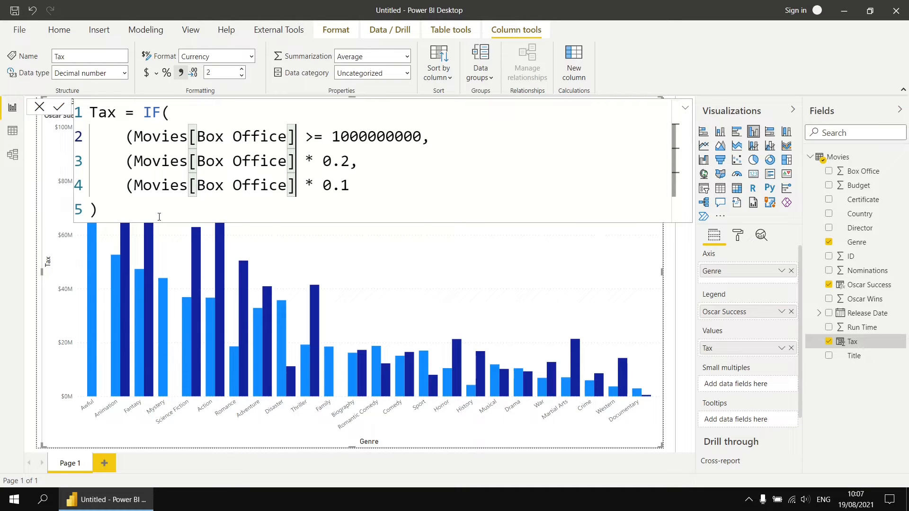
type("-  ")
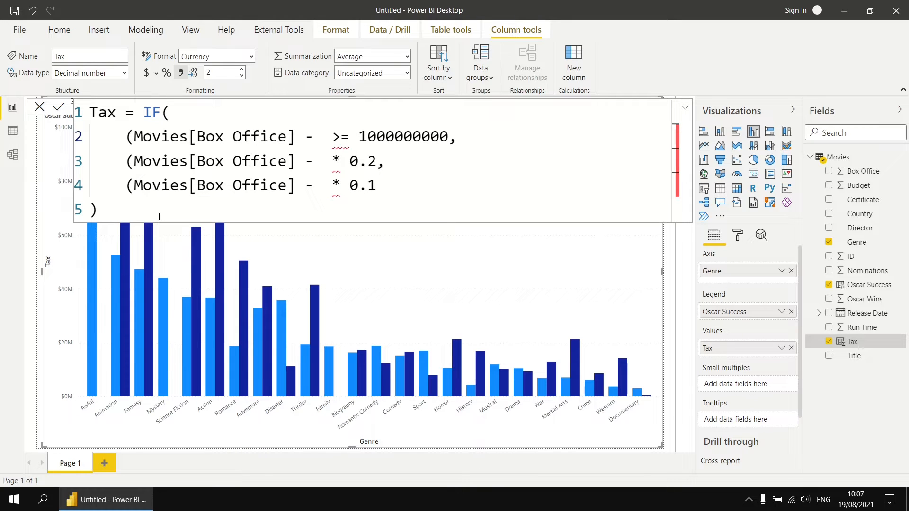
type("bud")
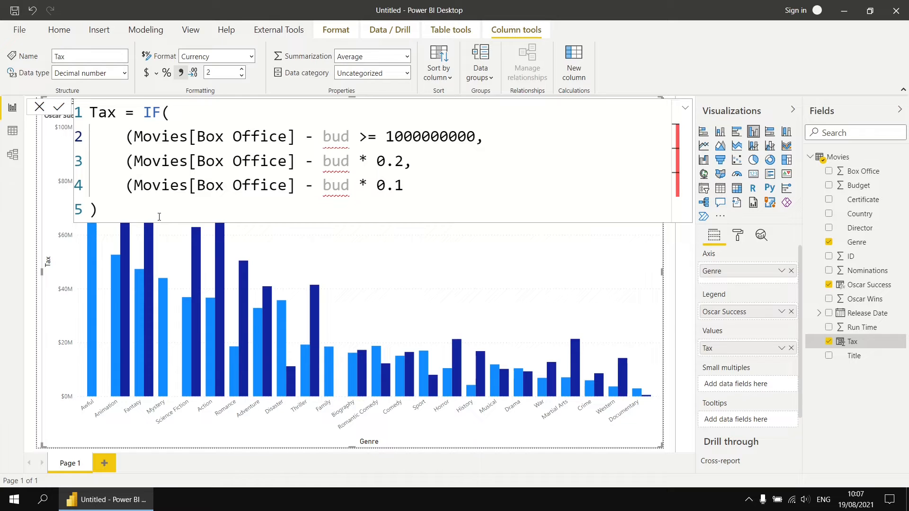
key("BackSpace")
key("BackSpace")
key("BackSpace")
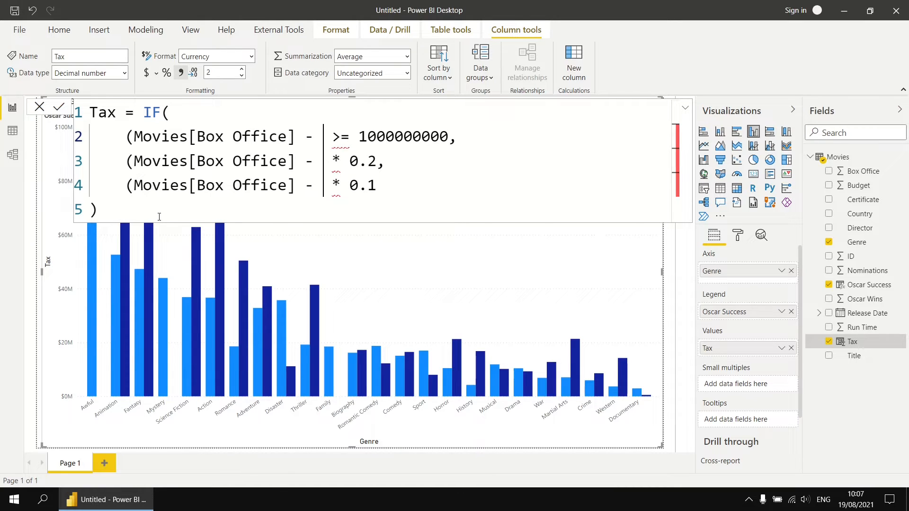
- Enter Movies[Budget] after each minus operator, close the three parentheses and commit the Tax formula
type("Movies[ ")
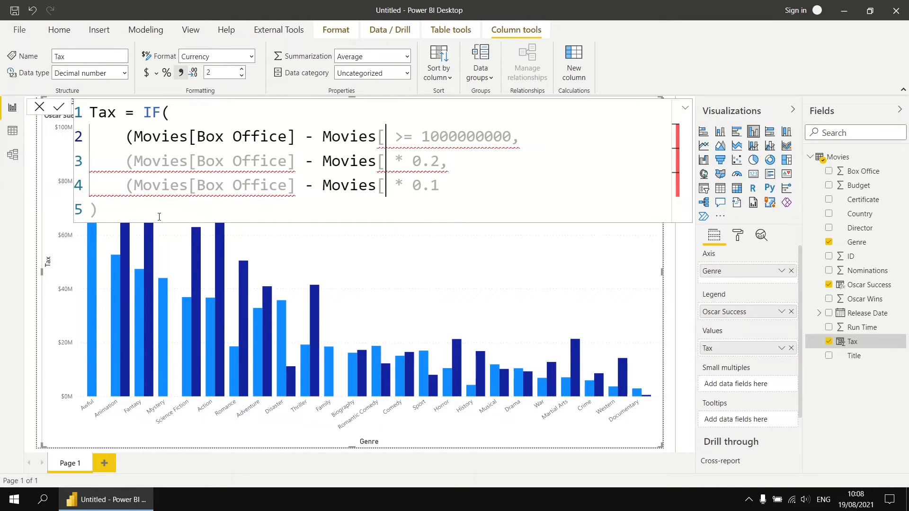
type("Budget]")
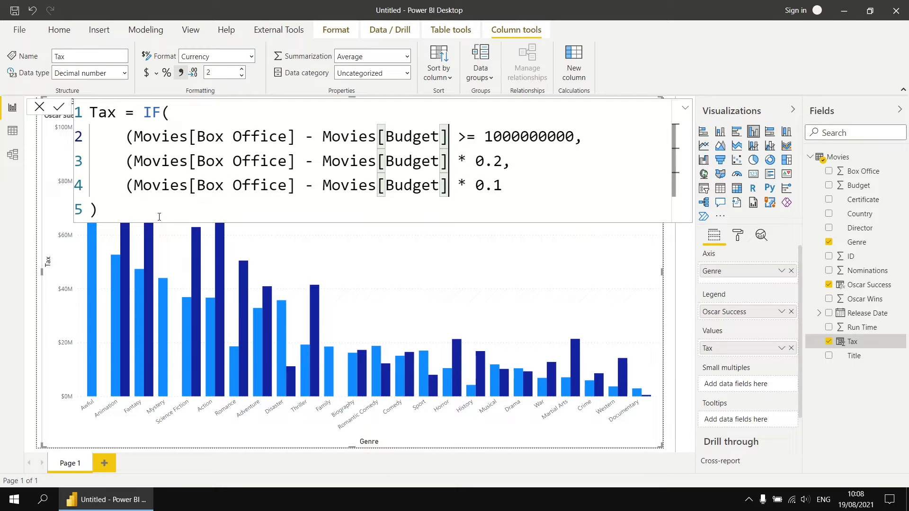
type(")")
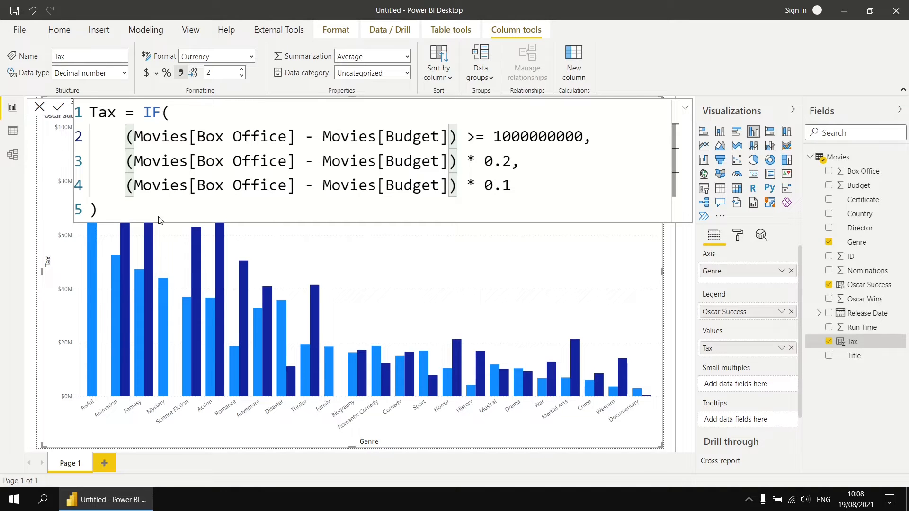
key("Return")
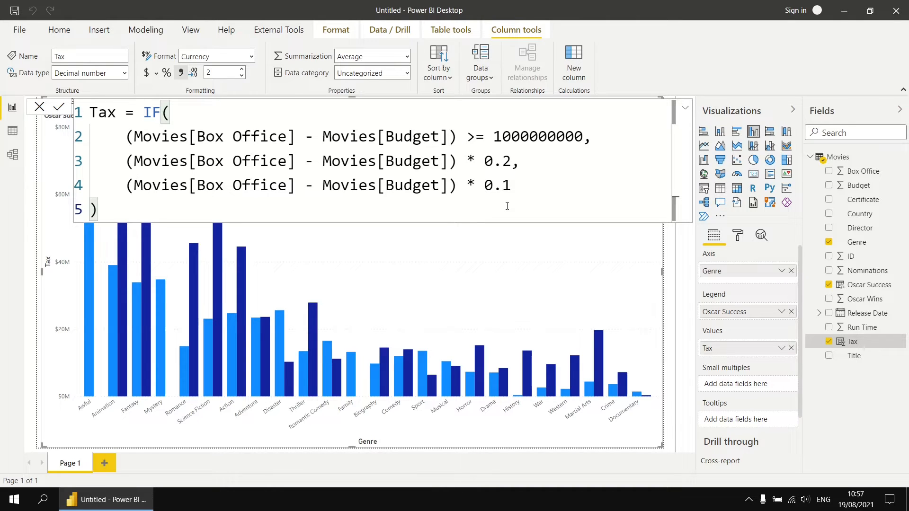
- Open the Oscar Success formula and nest its existing IF inside a new outer IF, starting on an indented new line
left_click(853, 287)
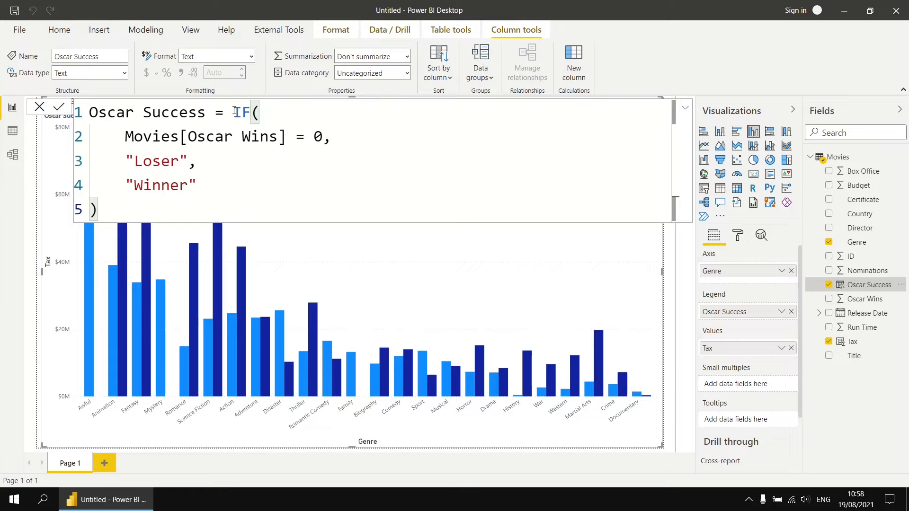
left_click(234, 112)
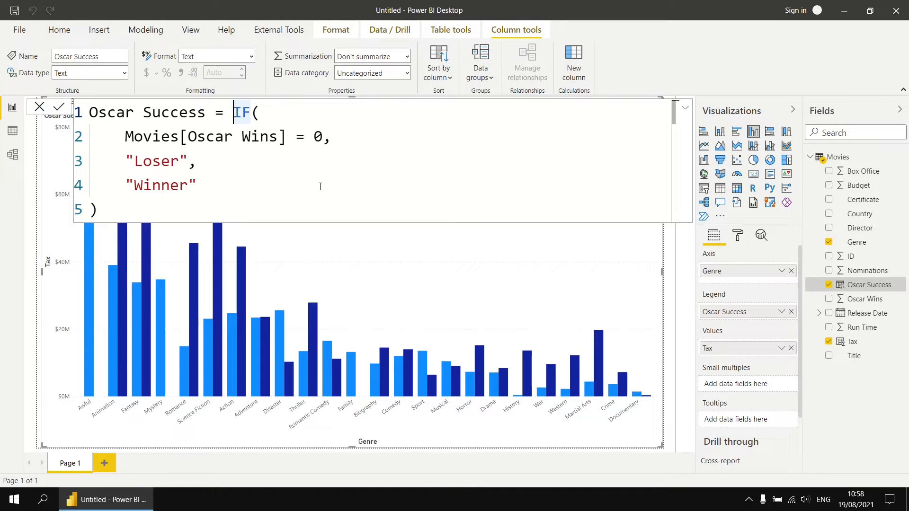
type("i")
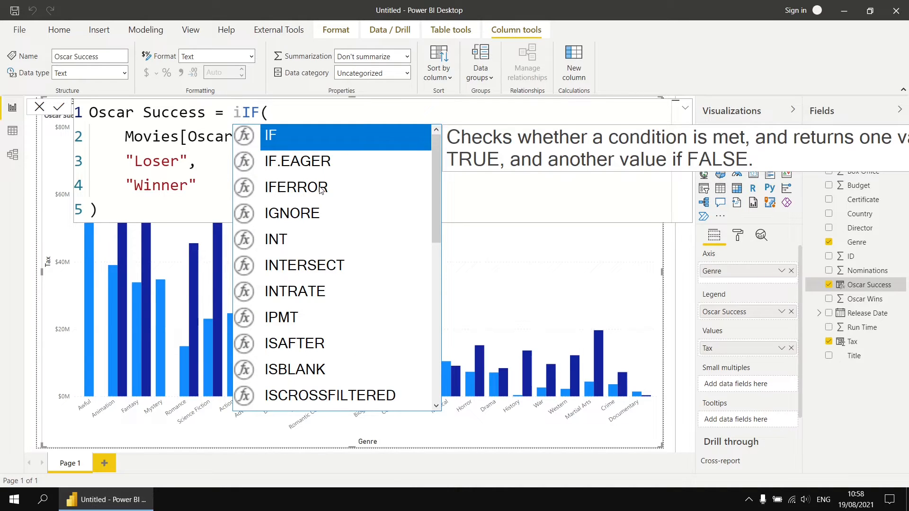
key("Tab")
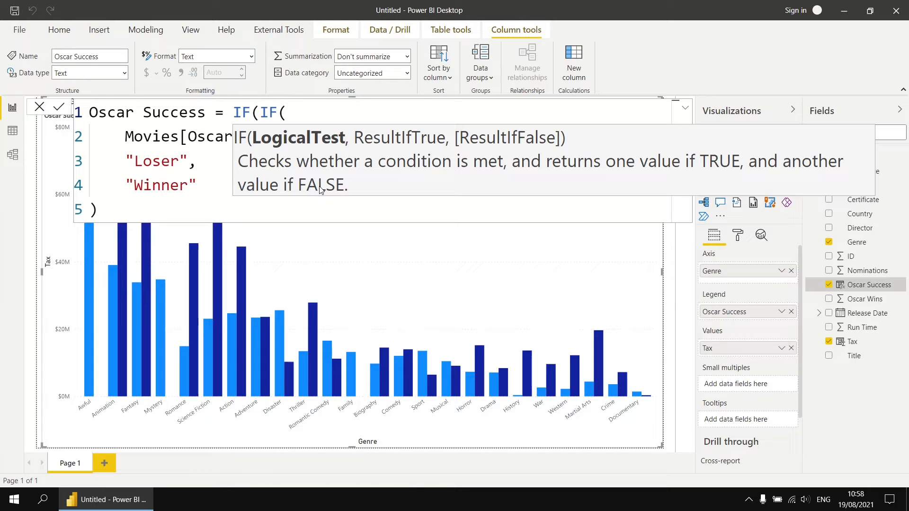
key("shift+Return")
key("Tab")
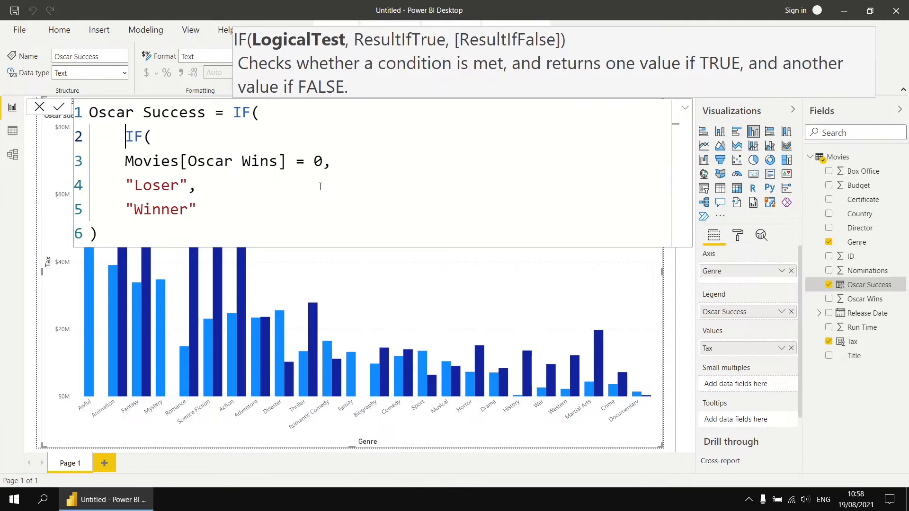
- Enter Movies[Nominations] = 0 as the outer IF's logical test on its own line above the nested IF
key("shift+Return")
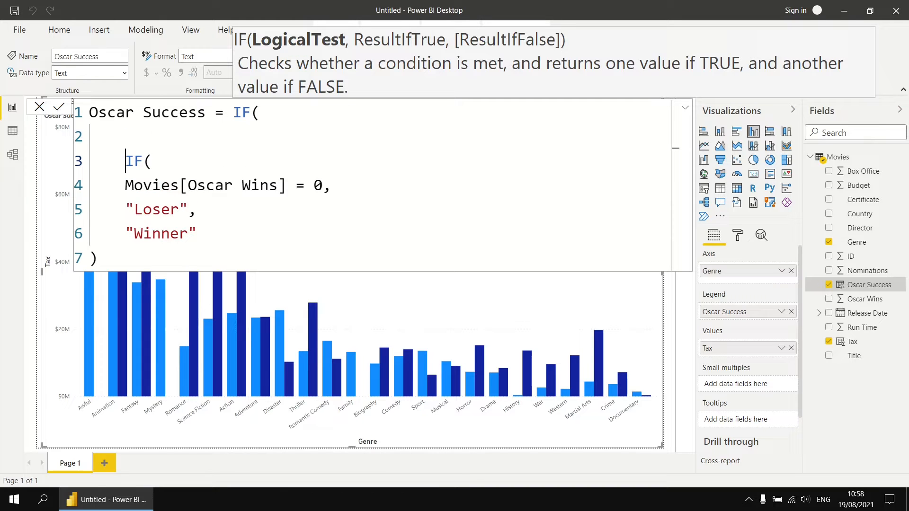
key("Up")
type("nom")
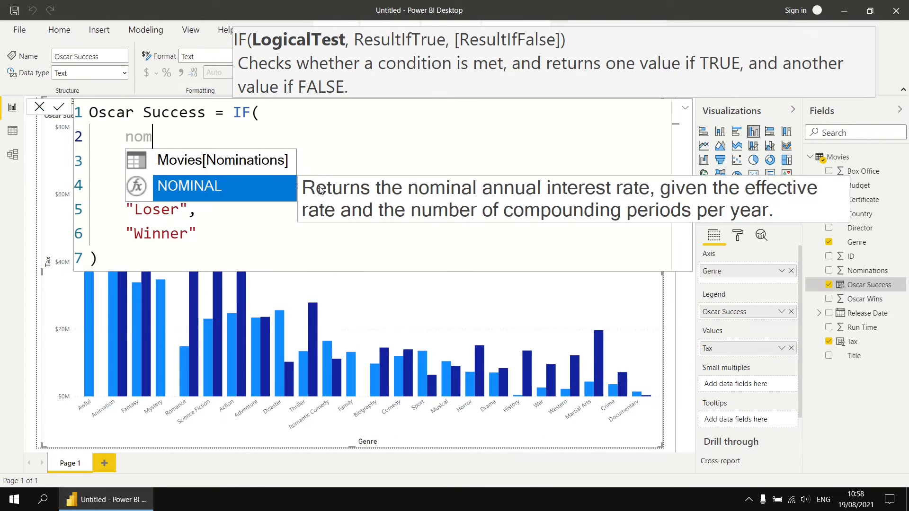
key("Up")
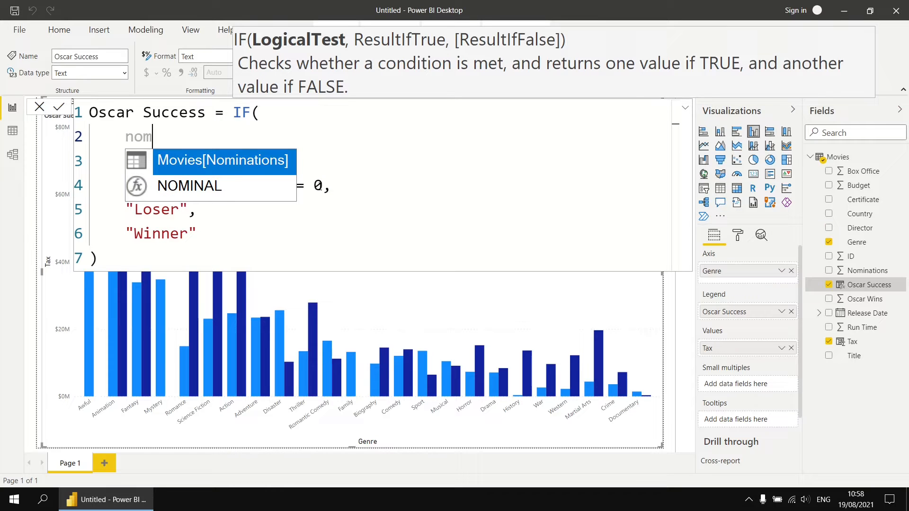
key("Tab")
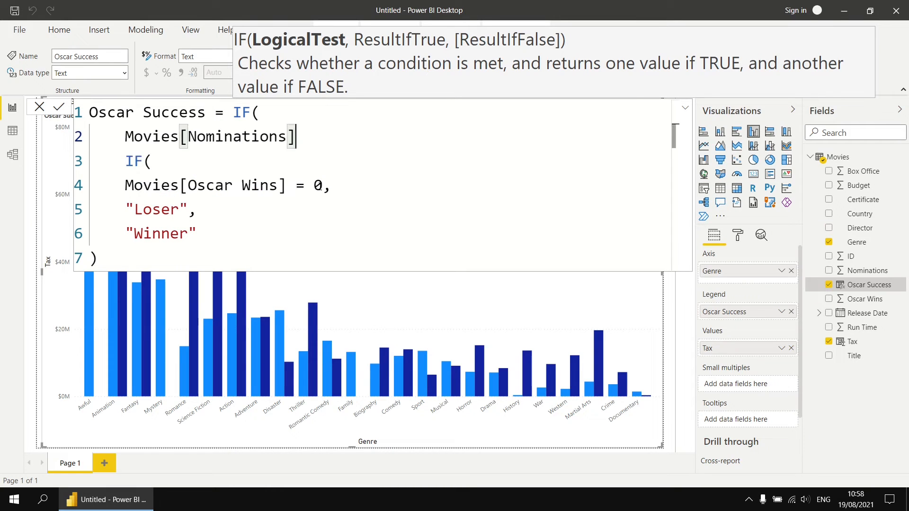
type("= 0")
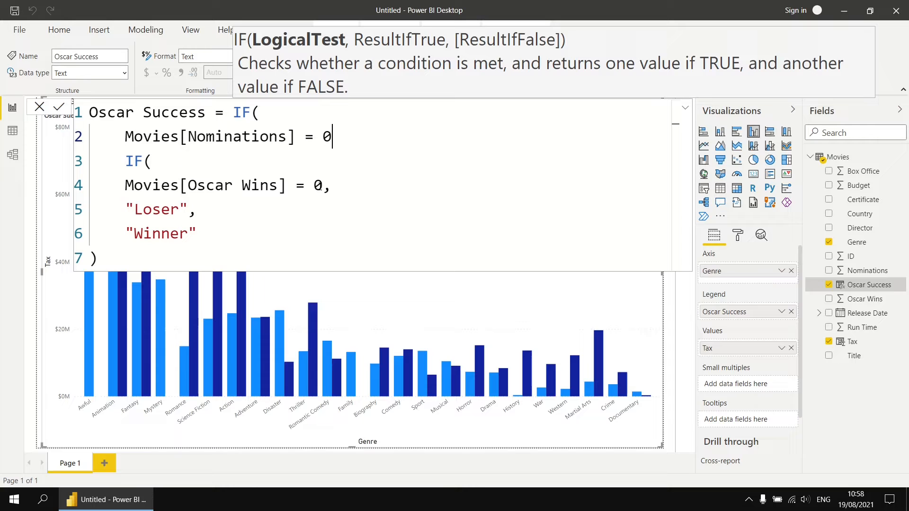
type(",")
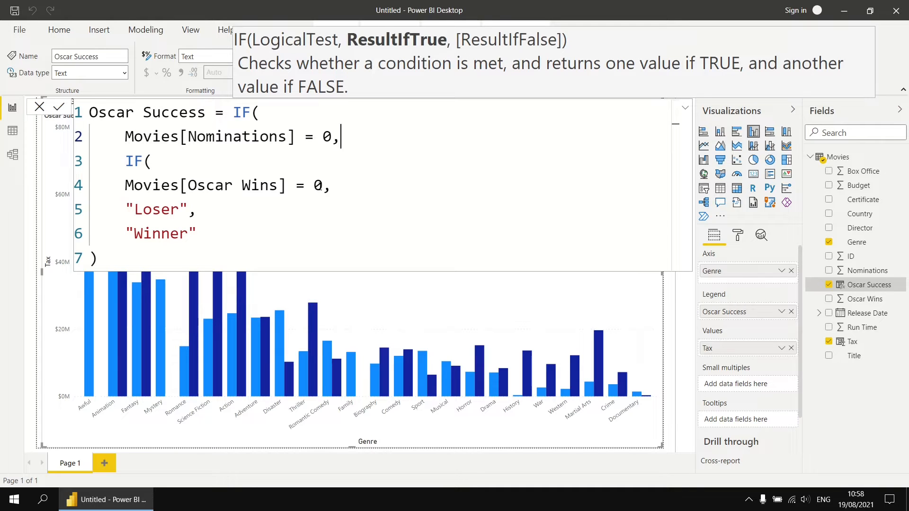
- Add "Not nominated" on a new line as the outer IF's result if true, followed by a comma
key("shift+Return")
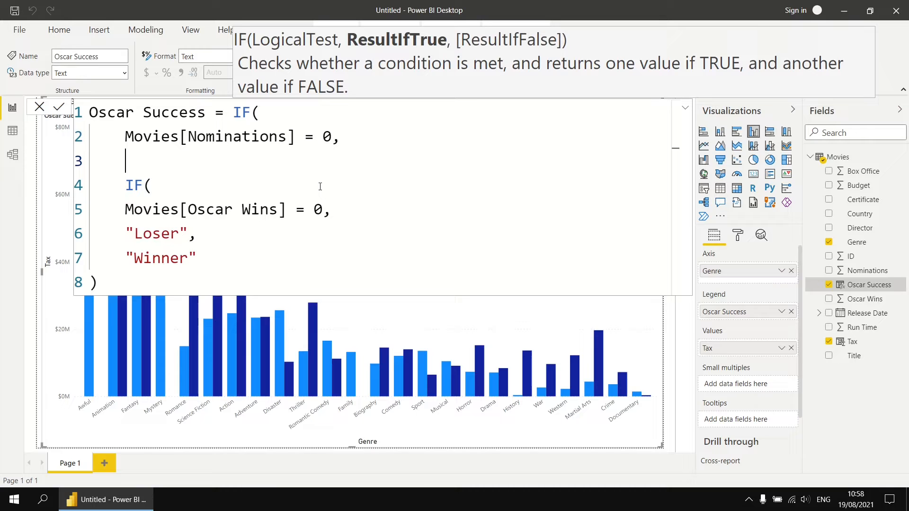
type("\"Not monin")
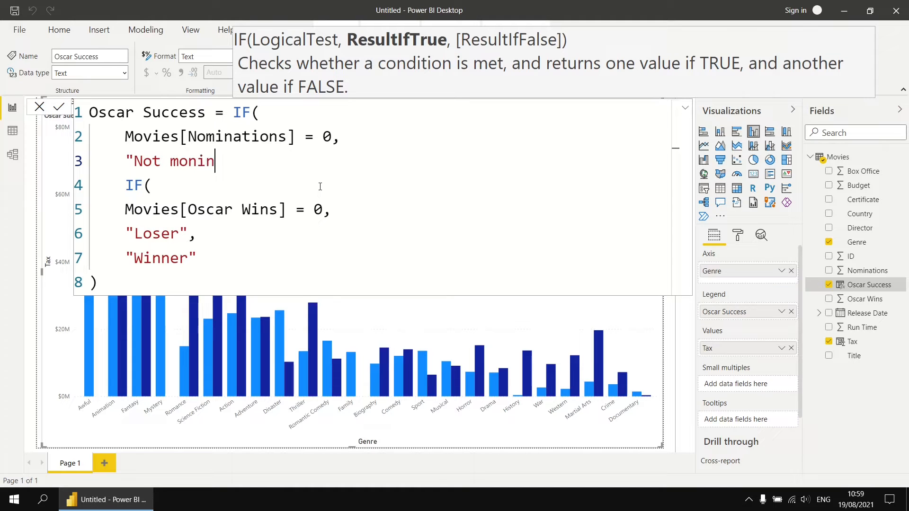
key("BackSpace")
key("BackSpace")
key("BackSpace")
key("BackSpace")
key("BackSpace")
type("nominated\"")
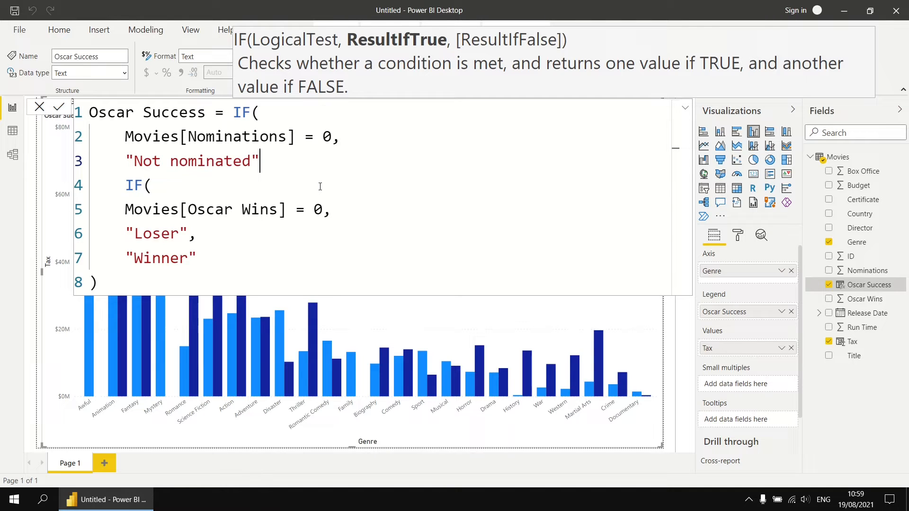
type(",")
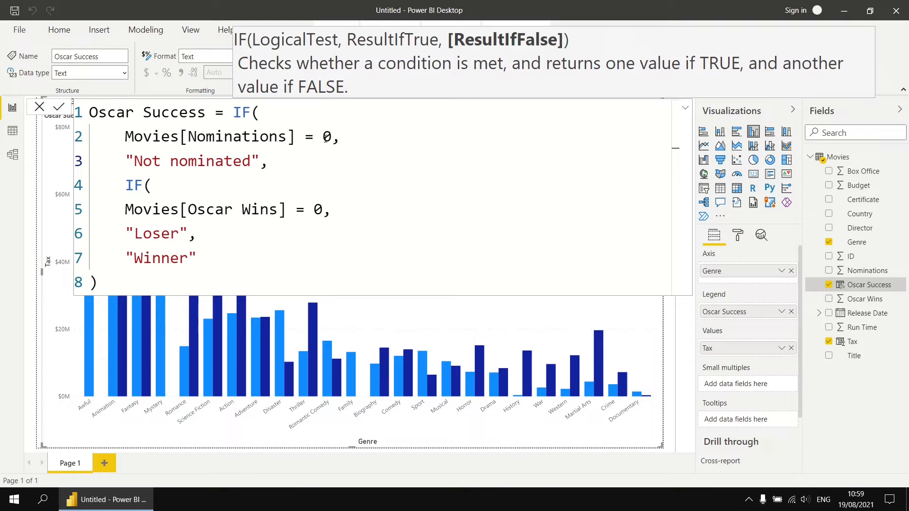
- Indent the nested IF's arguments and closing parenthesis by one level
left_click(144, 209)
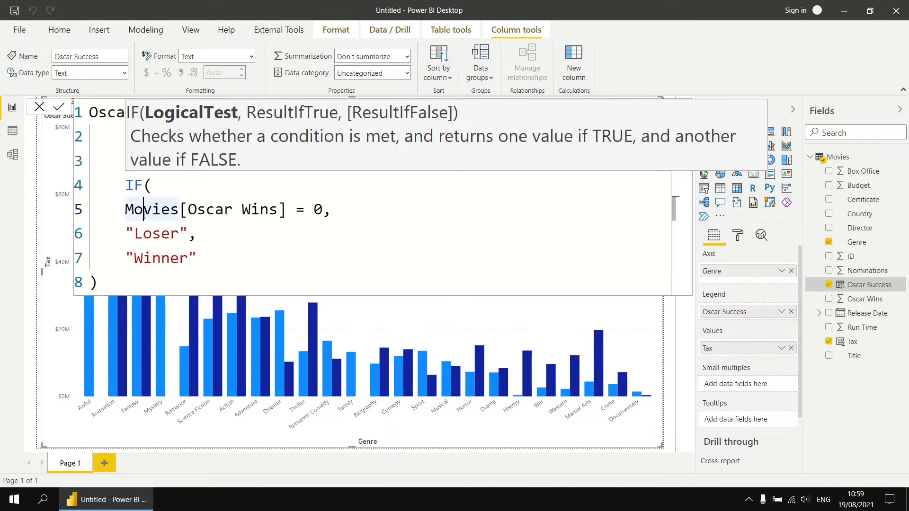
left_click_drag(144, 208, 138, 272)
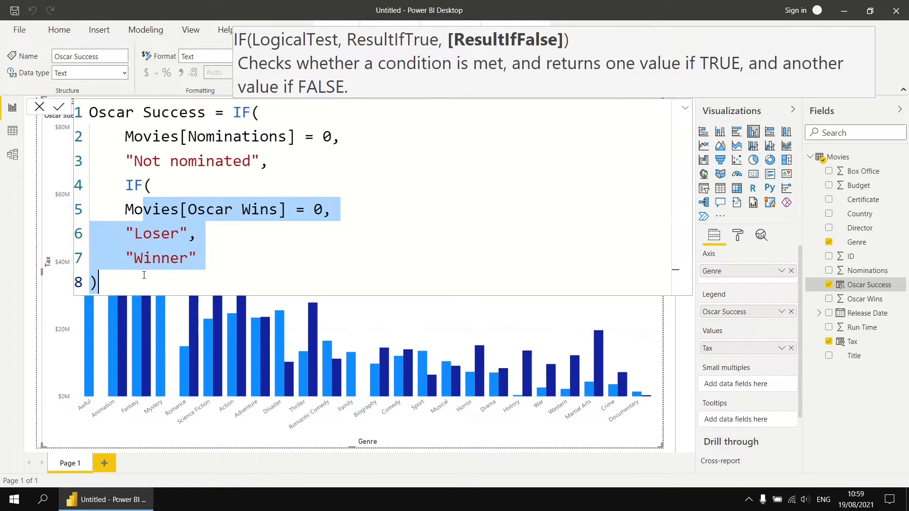
key("Tab")
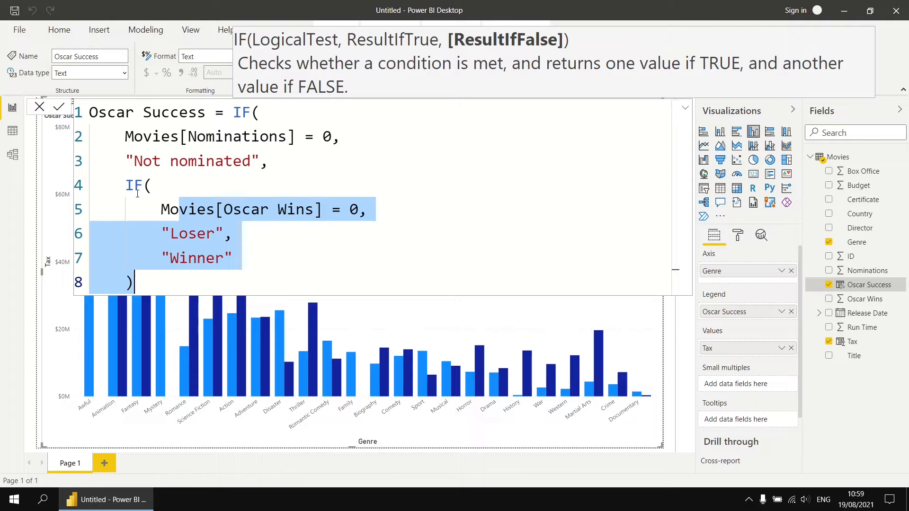
- Close the outer IF with a parenthesis on its own line, commit the Oscar Success formula and leave the formula editor
left_click_drag(126, 184, 132, 275)
left_click(143, 284)
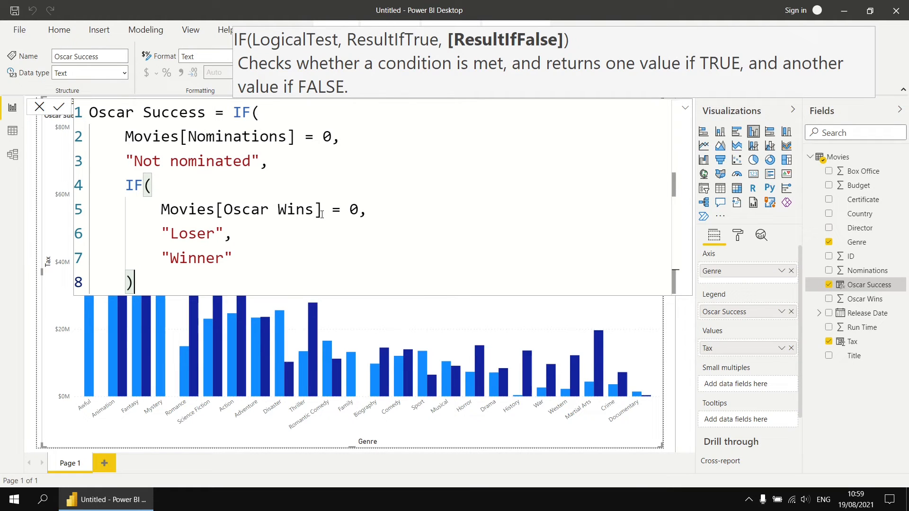
key("Return")
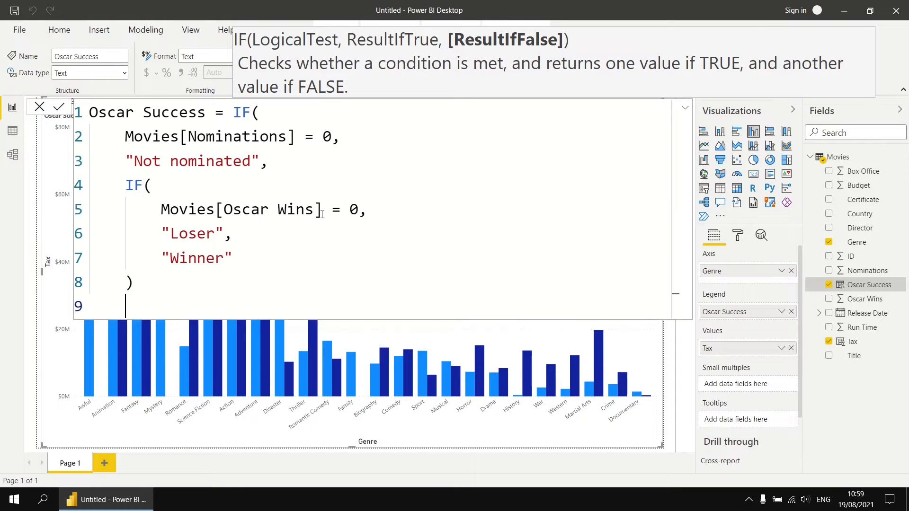
type(")")
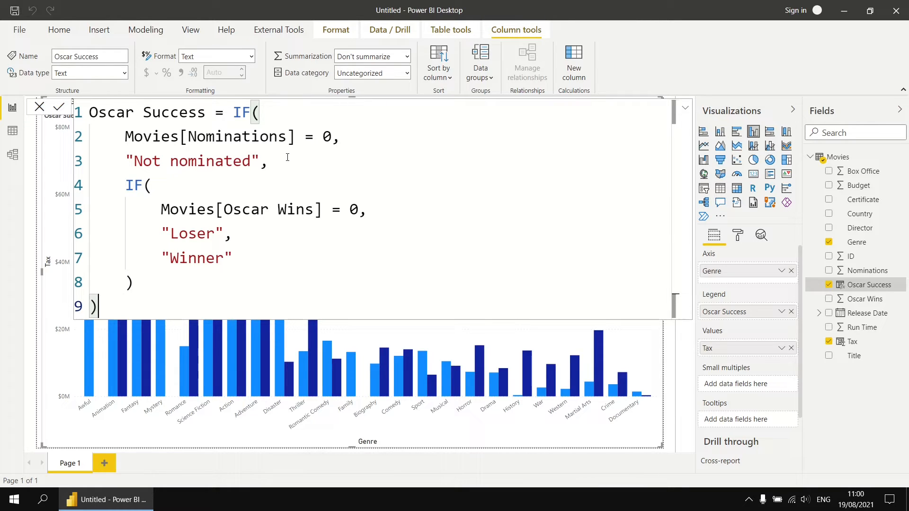
key("Return")
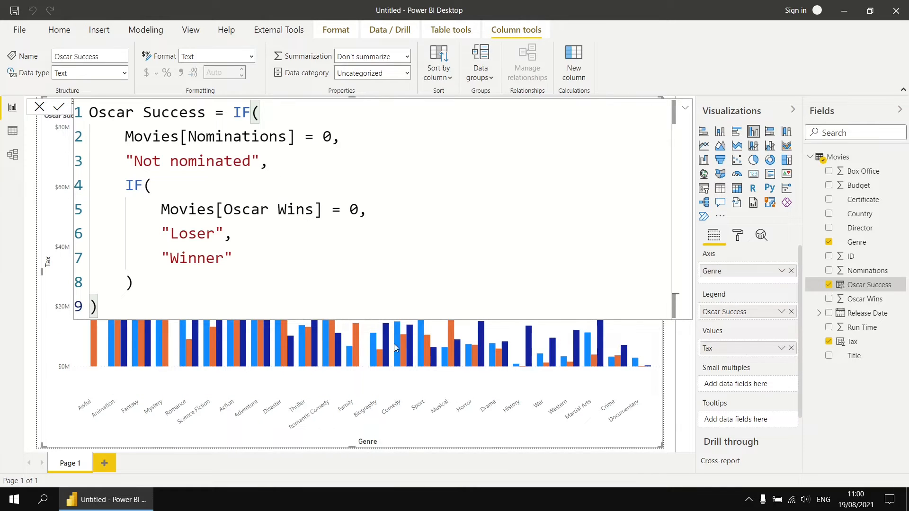
left_click(838, 158)
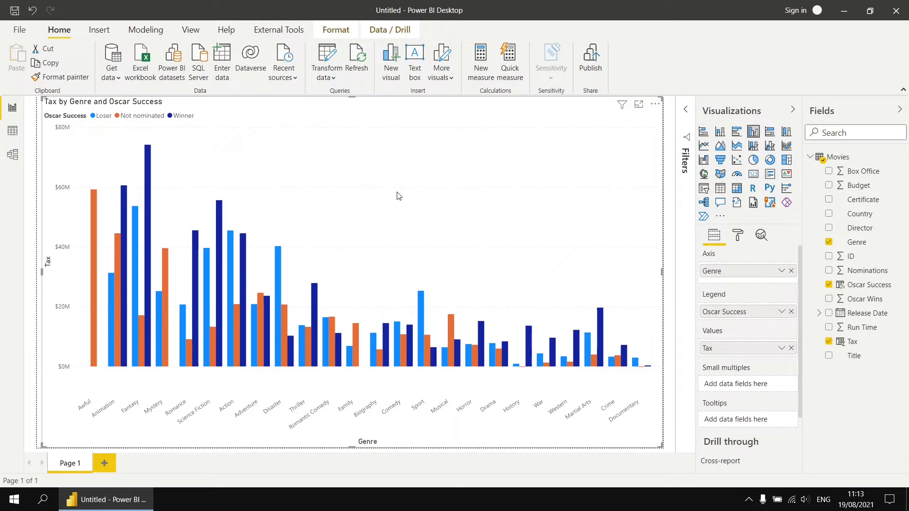
- Show the Movies table data and create a calculated column named Performance whose formula starts with an IF function
left_click(13, 133)
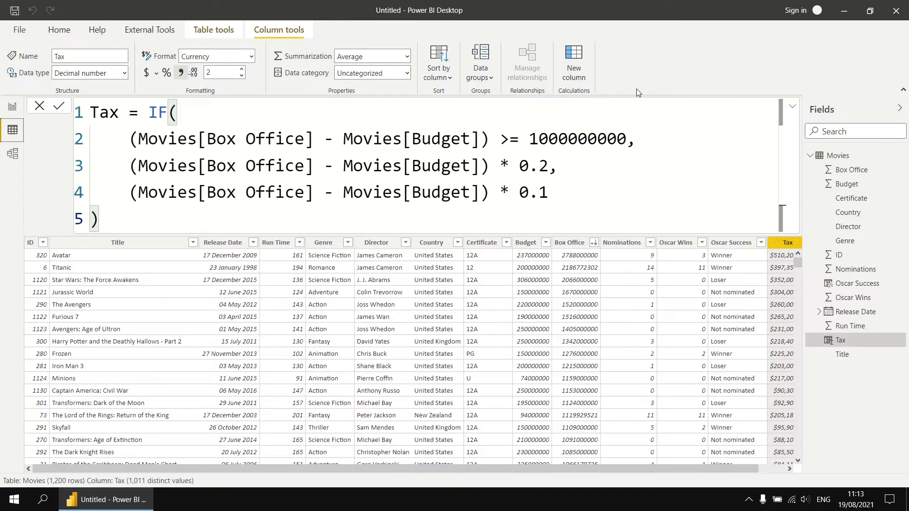
left_click(574, 57)
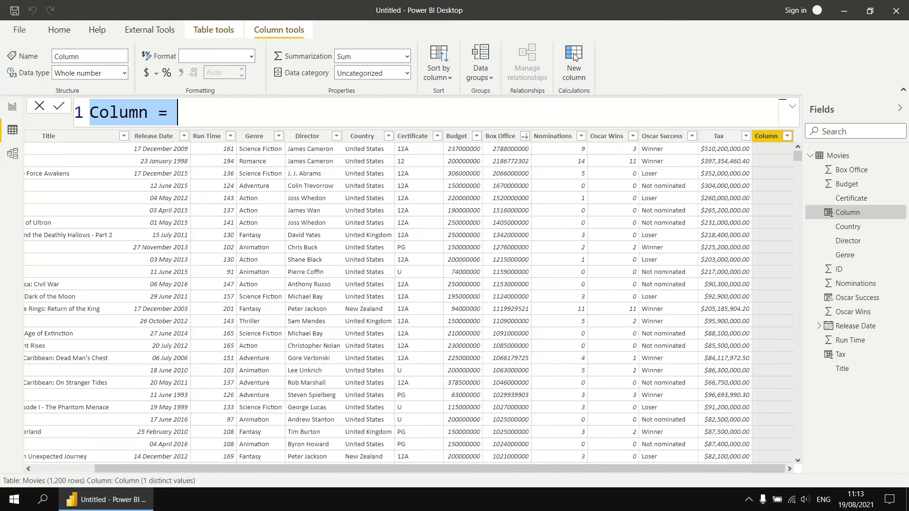
type("Perfor")
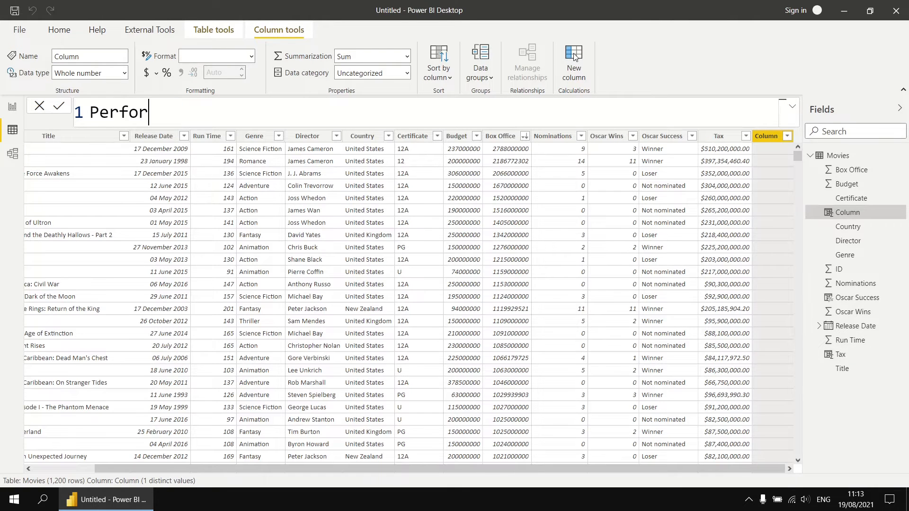
type("mance = i")
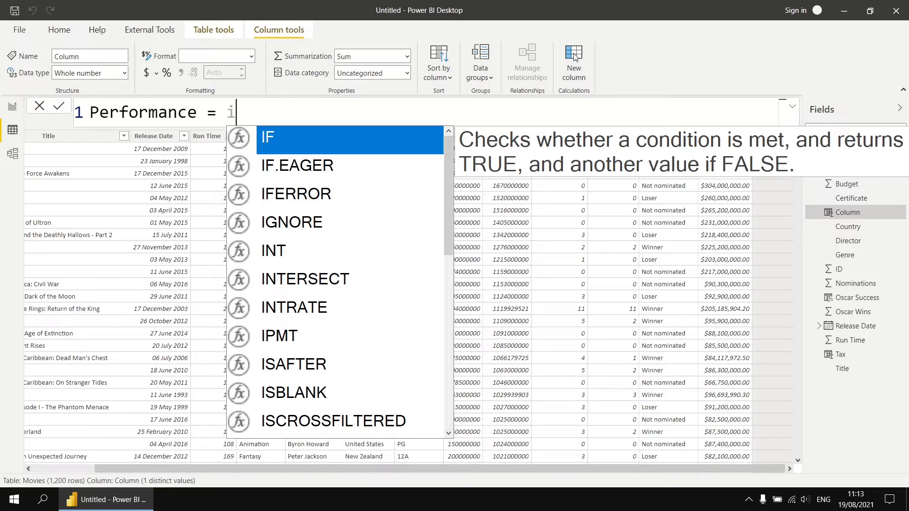
key("Tab")
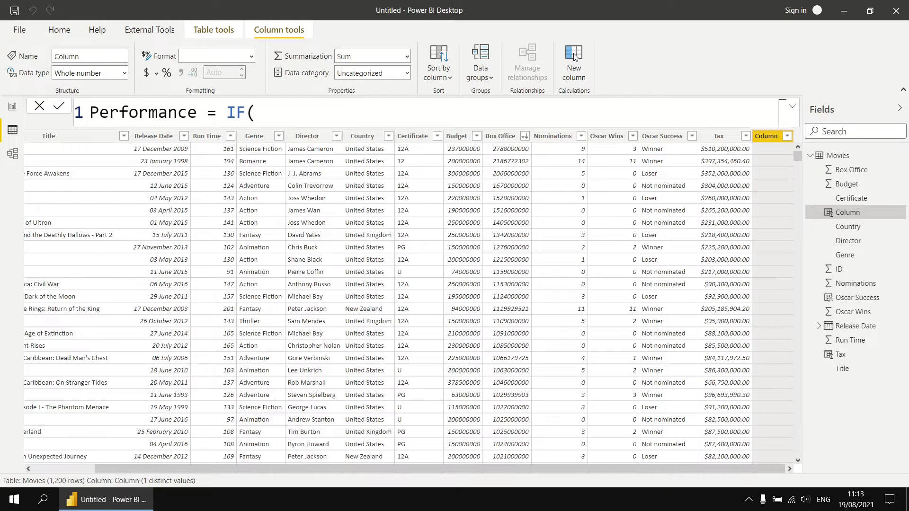
key("shift+Return")
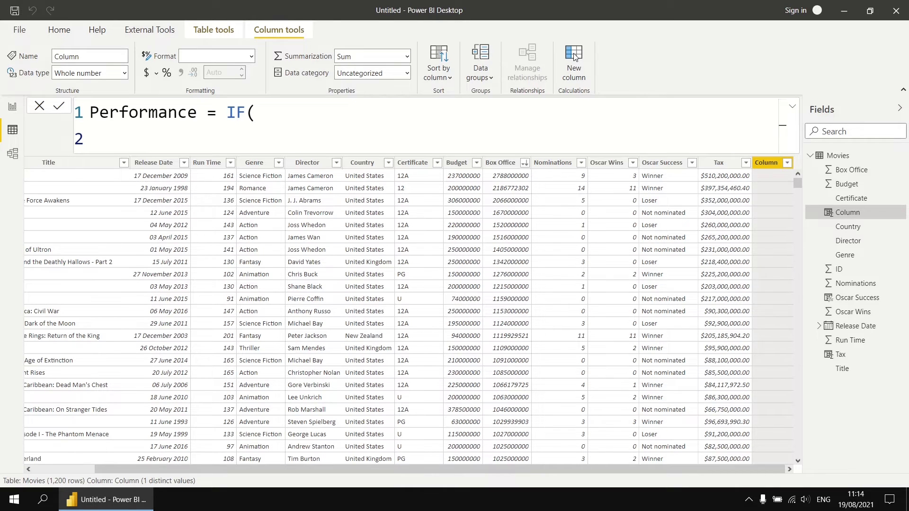
type("AN")
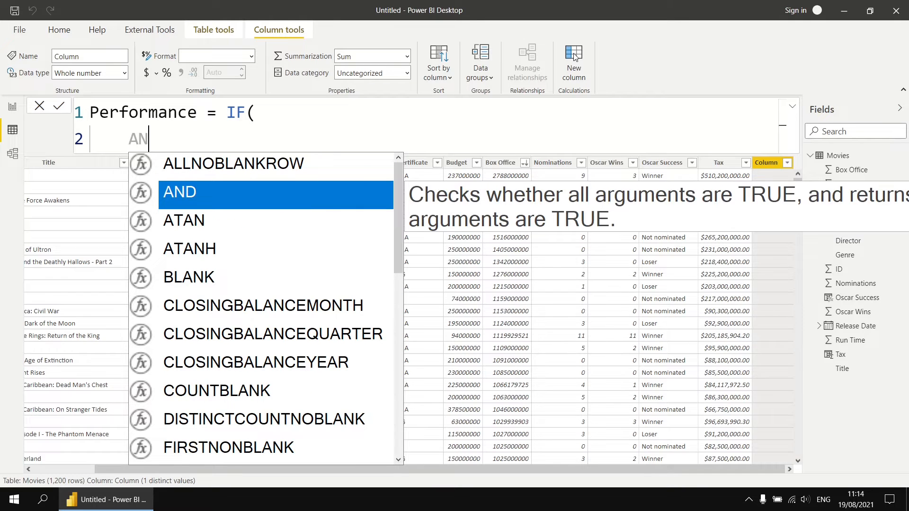
key("Tab")
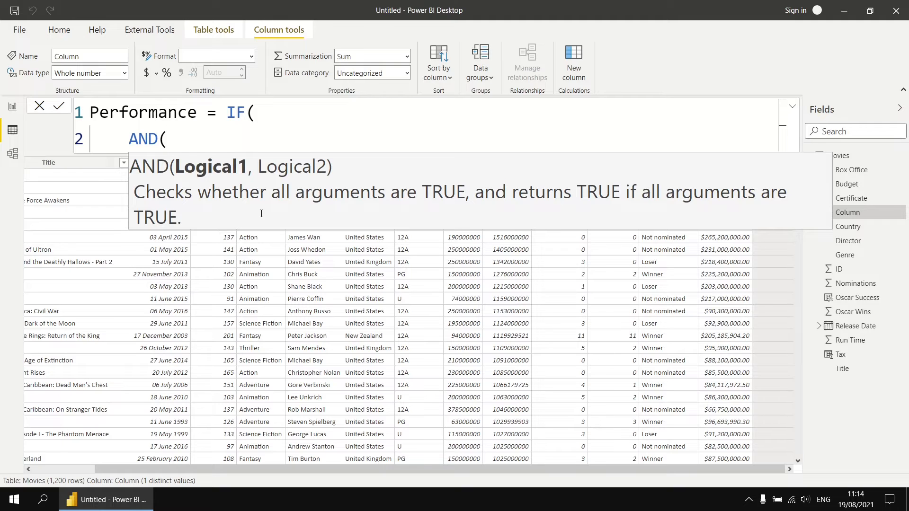
key("shift+Return")
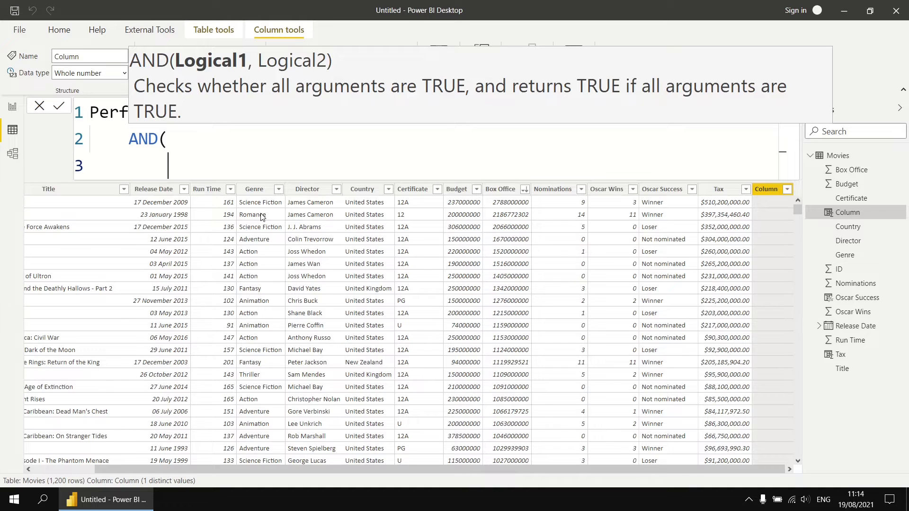
type("box")
key("Tab")
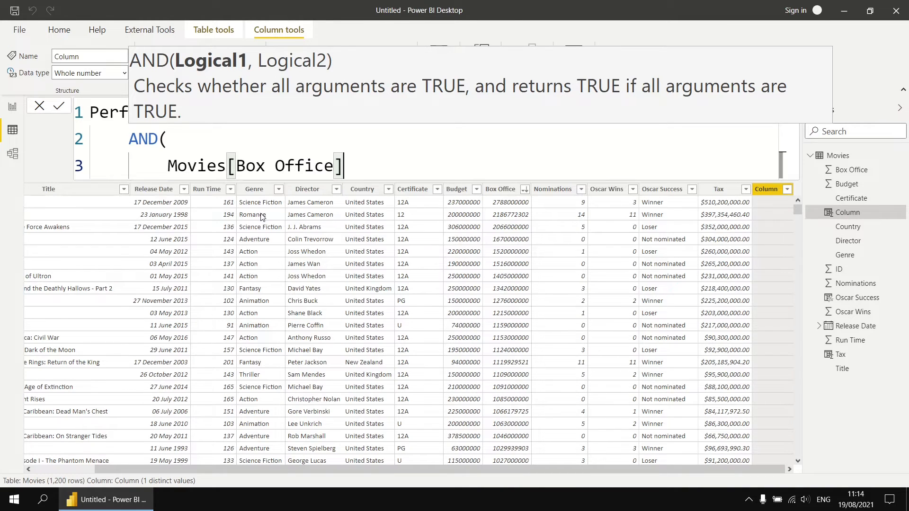
type(">= 1")
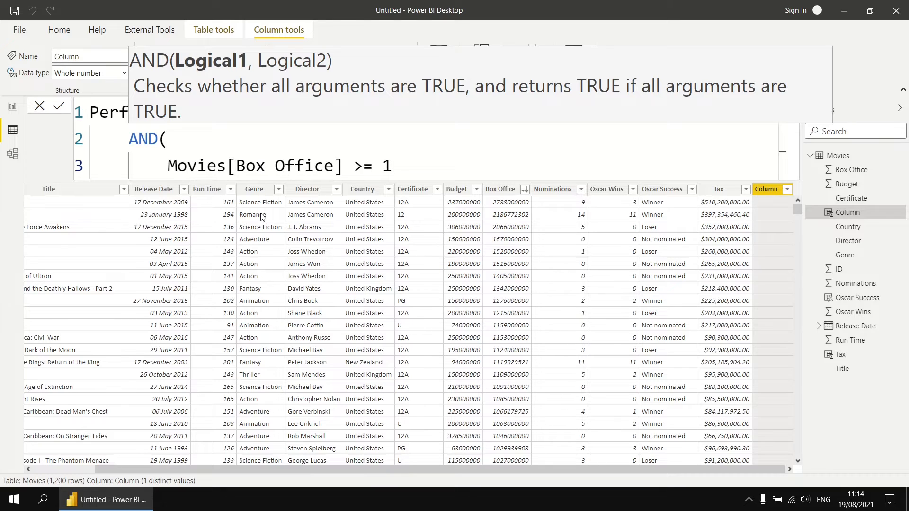
type("000000000")
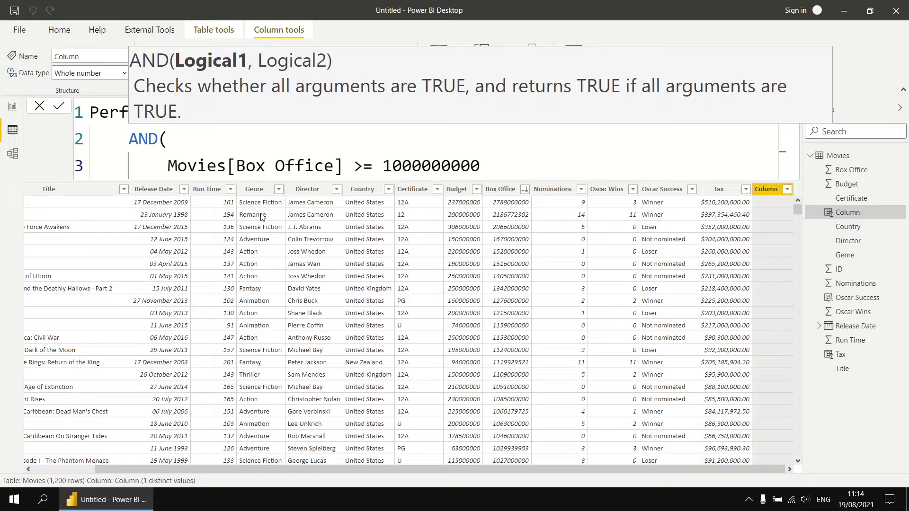
type(",")
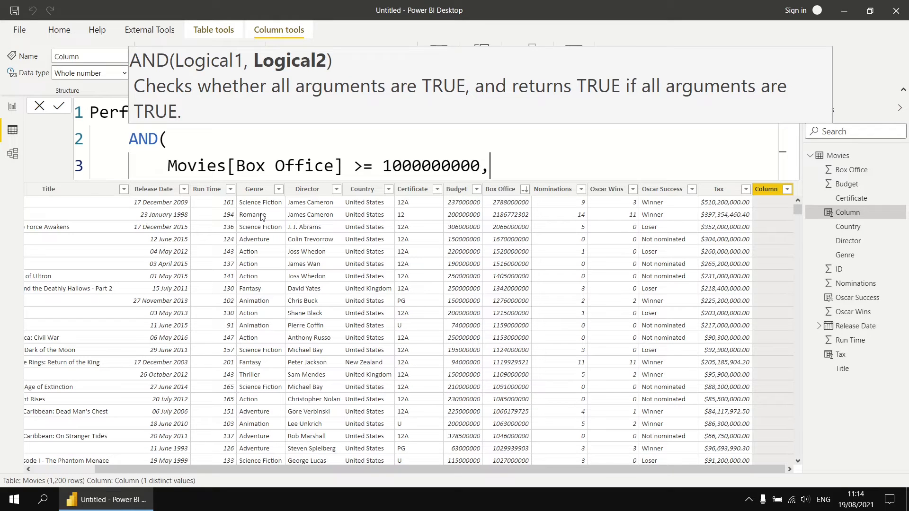
- Add Movies[Nominations] >= 3 as the AND function's second condition and close the AND on its own line, followed by a comma
key("shift+Return")
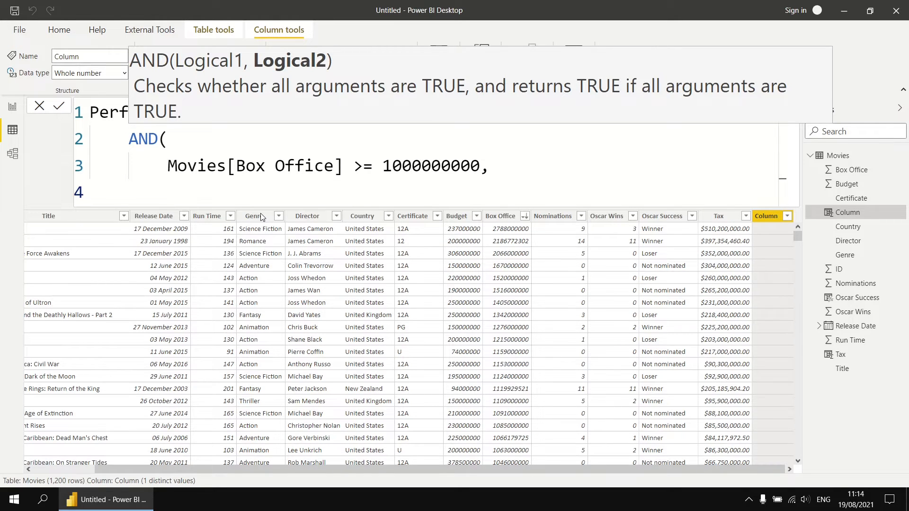
type("nomin")
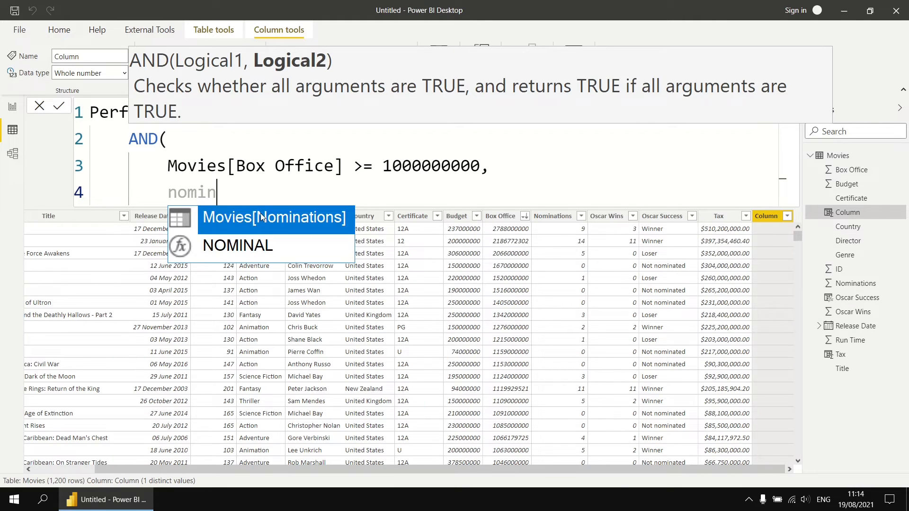
left_click(260, 217)
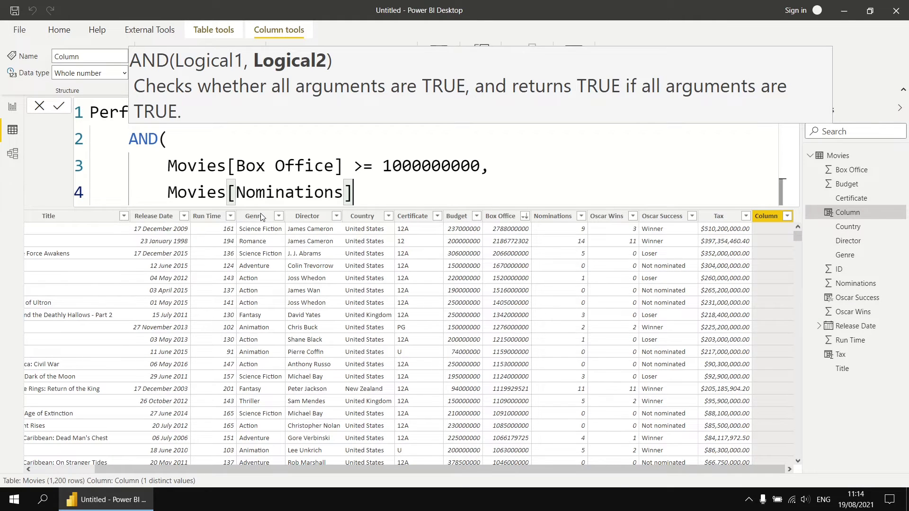
type(">= 3")
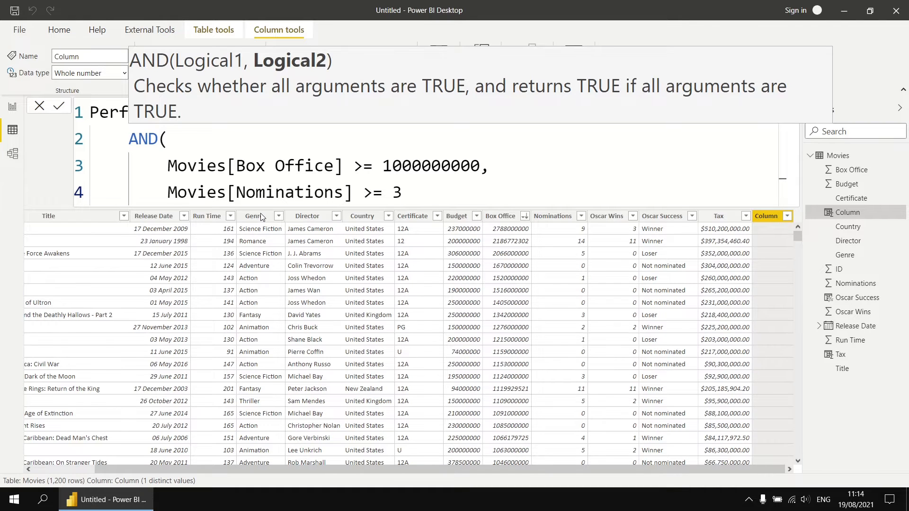
key("shift+Return")
type("),")
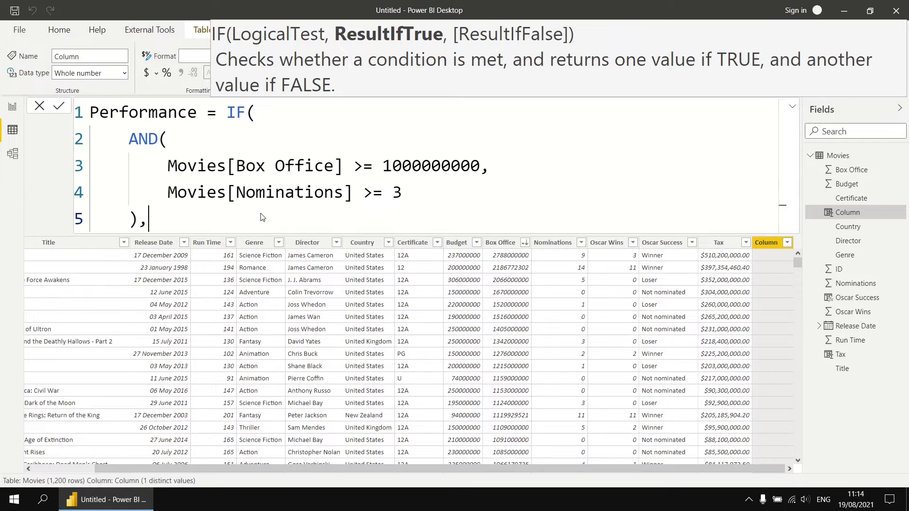
- Set the IF results to "High" if true and "Normal" if false on separate lines, close the IF and commit the Performance formula
key("shift+Return")
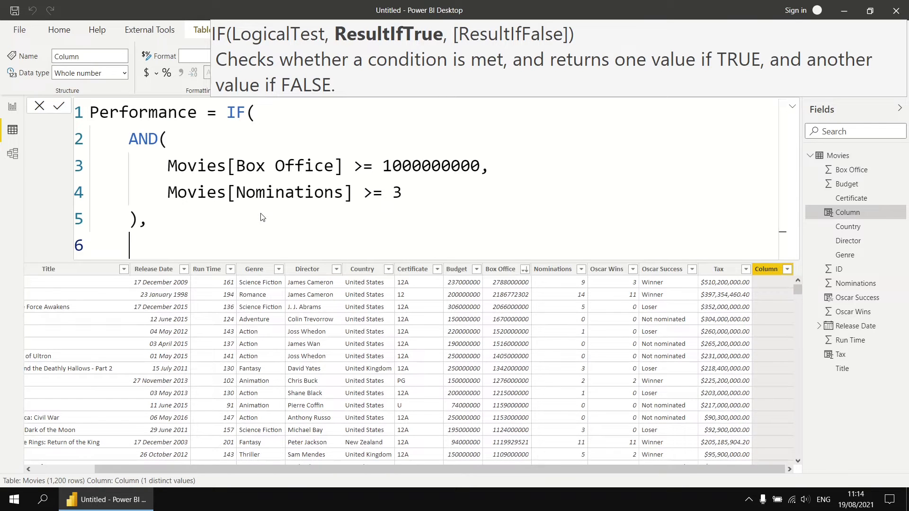
type("\"High")
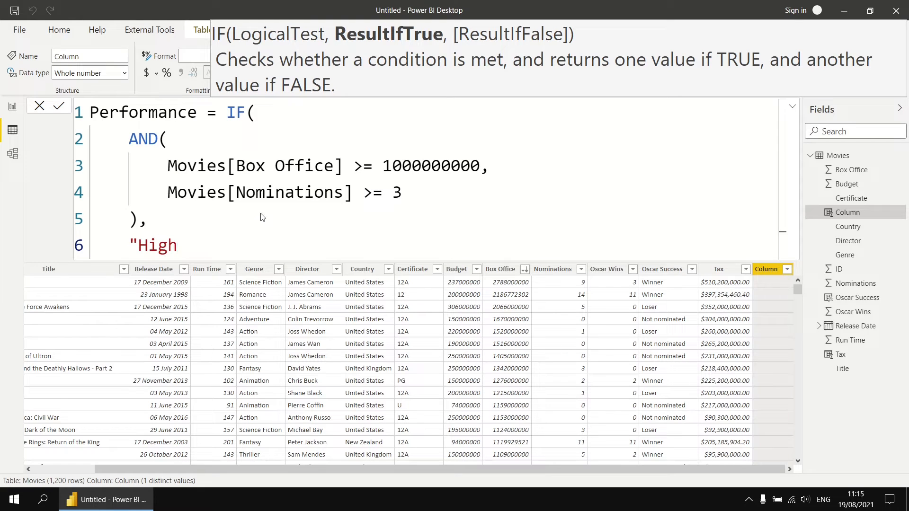
type("\",")
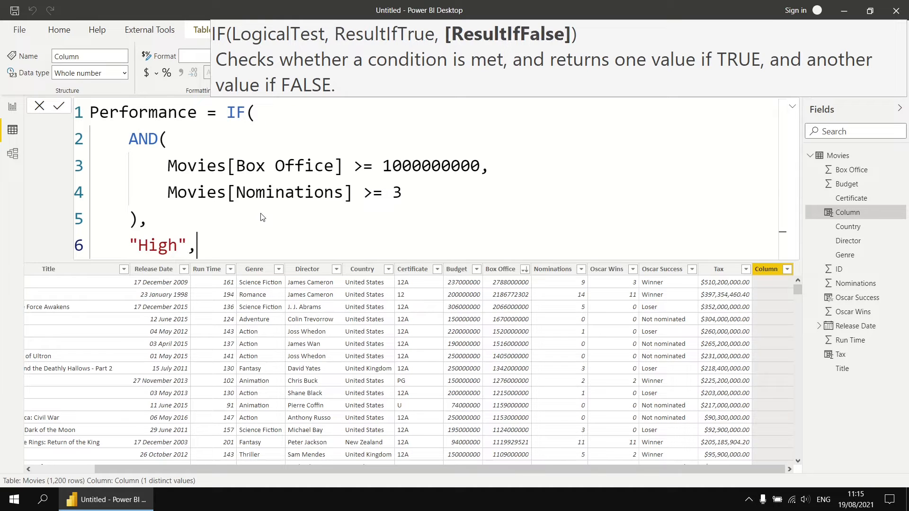
key("Return")
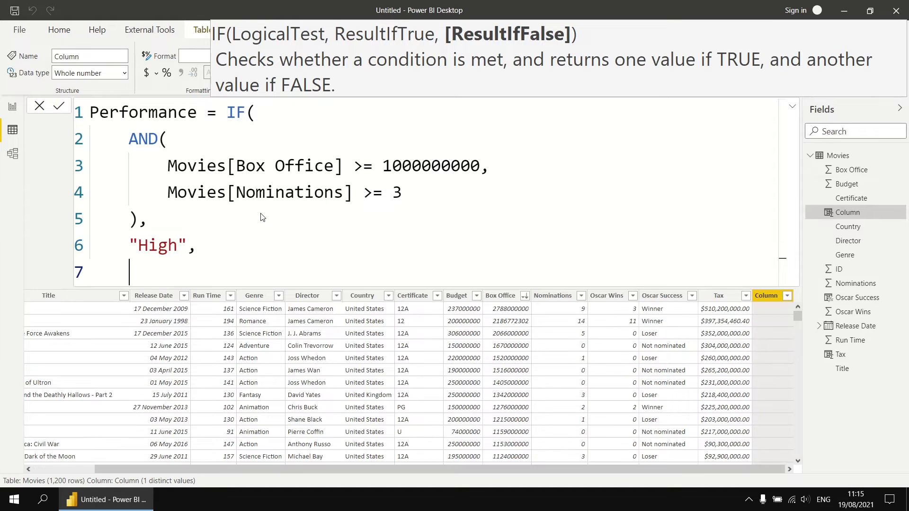
type("\"Normal\"")
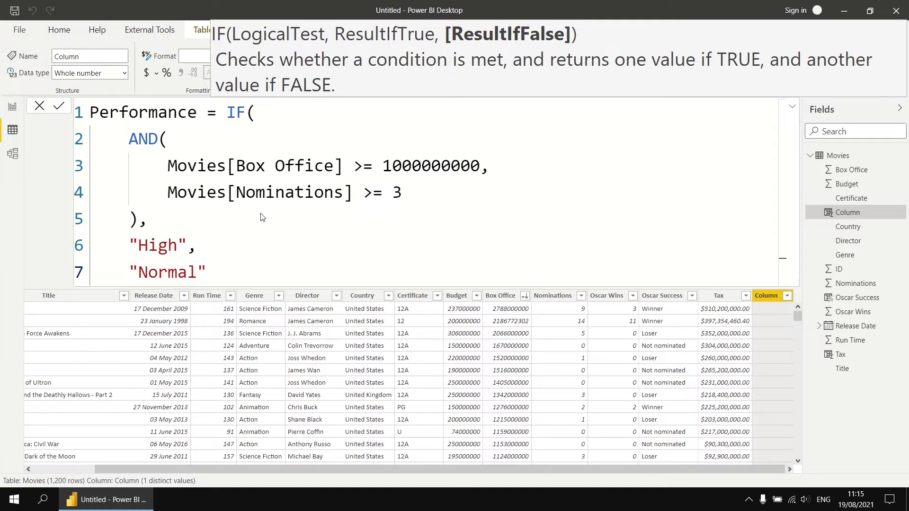
key("Return")
type(")")
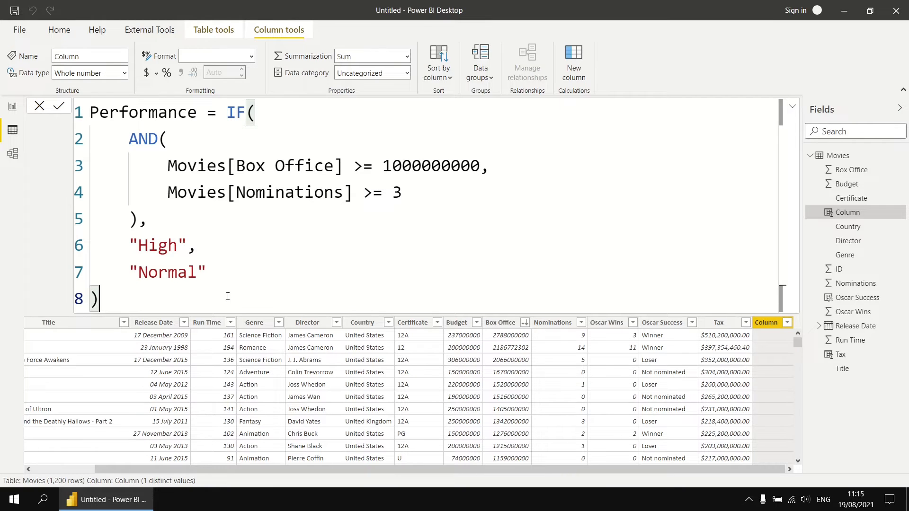
key("Return")
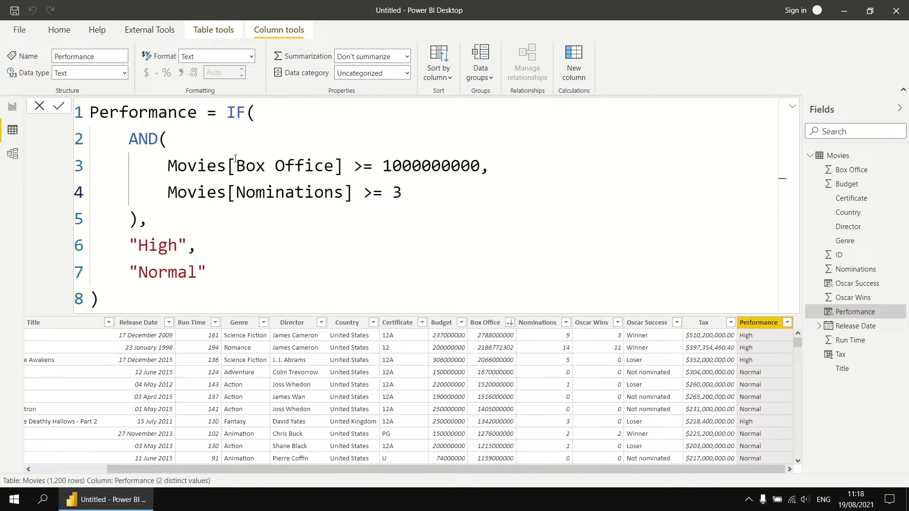
- Try to extend the AND function with a third argument after the Nominations condition, and remove the added comma
left_click(417, 195)
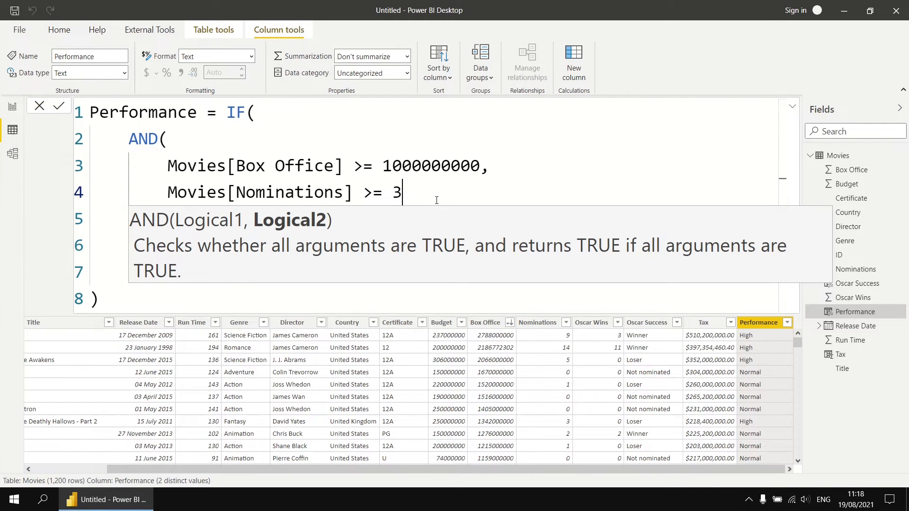
type(",")
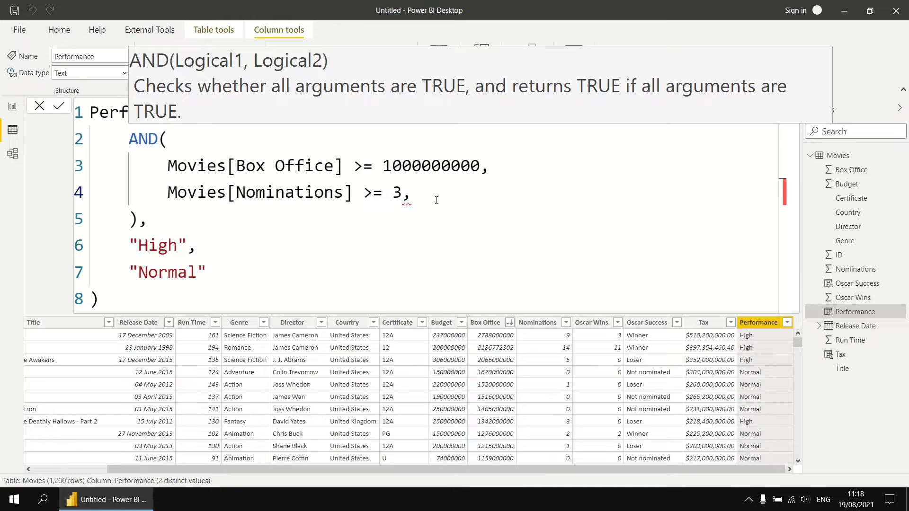
key("BackSpace")
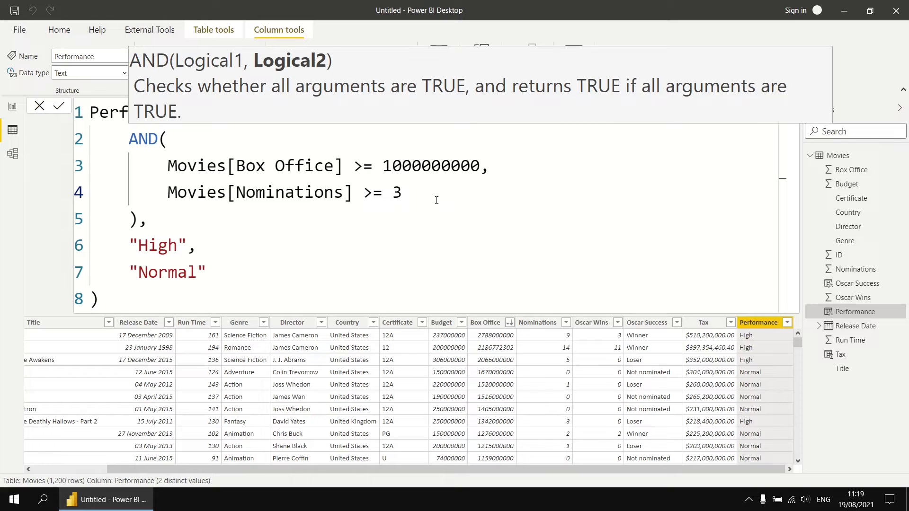
- Remove the AND function and its closing parenthesis from the Performance formula, and align the Nominations condition with the Box Office condition
left_click(168, 166)
left_click_drag(168, 165, 129, 141)
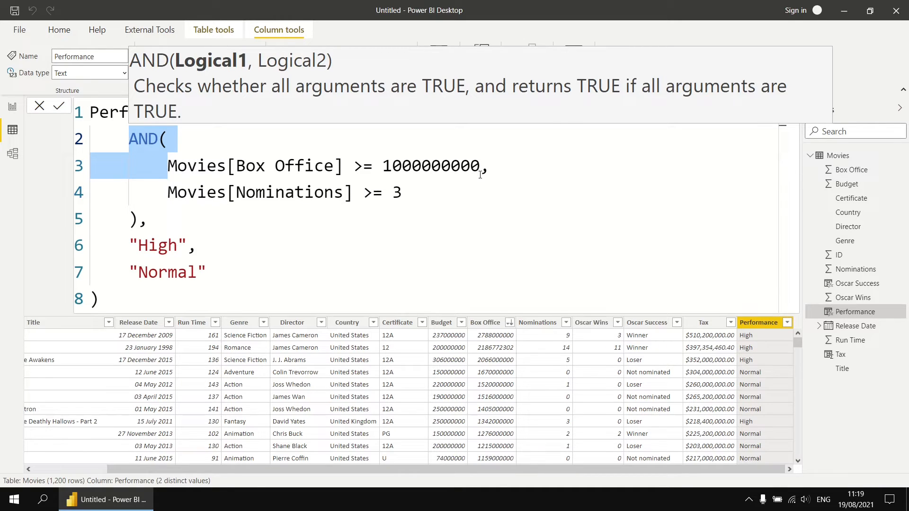
key("BackSpace")
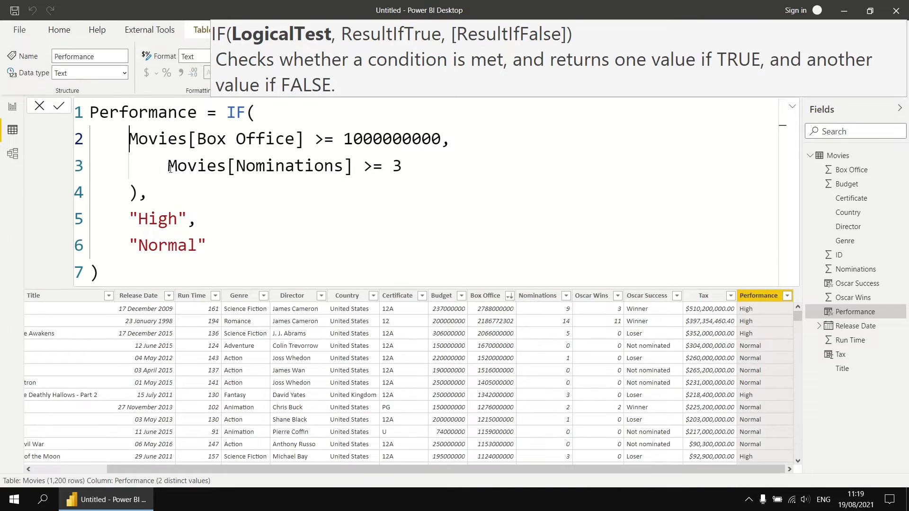
left_click(140, 194)
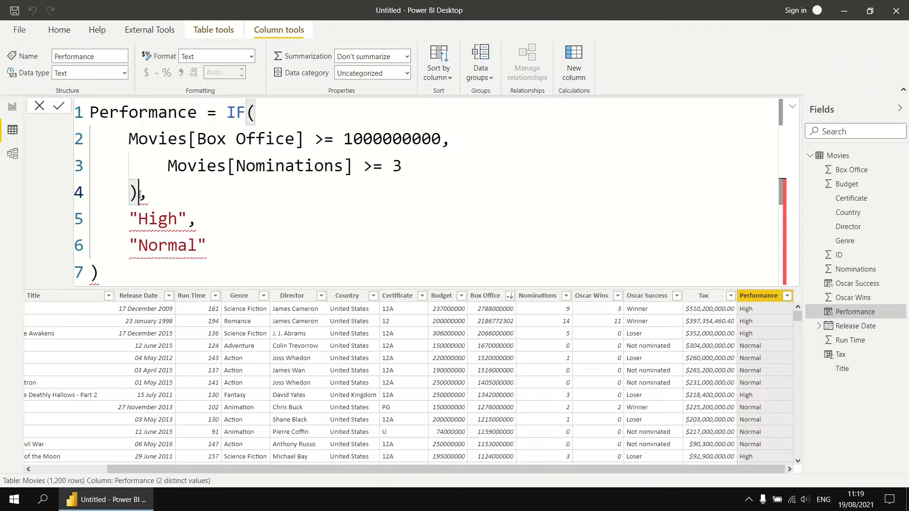
key("shift+Right")
left_click_drag(323, 183, 404, 170)
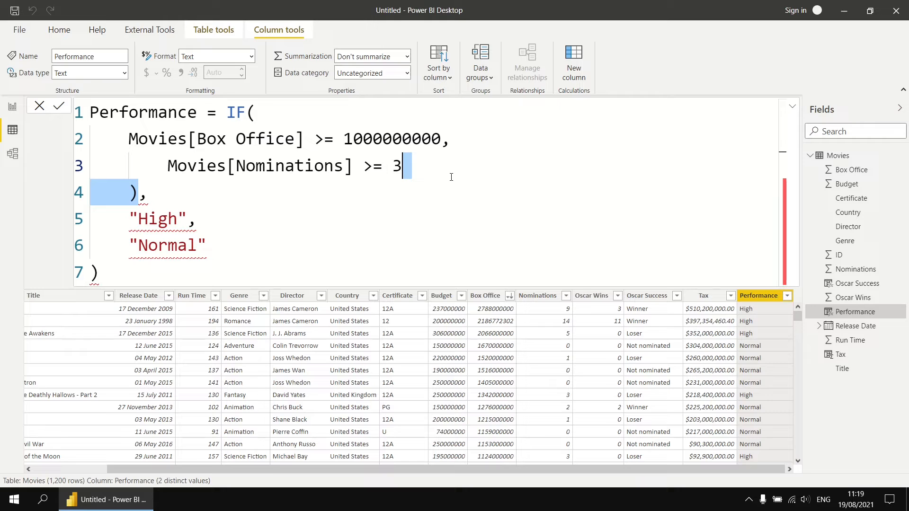
key("Delete")
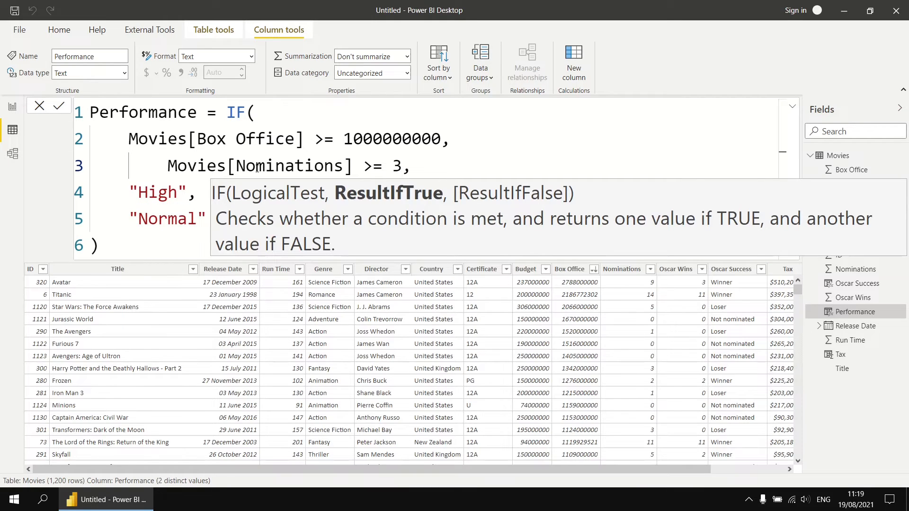
left_click(166, 166)
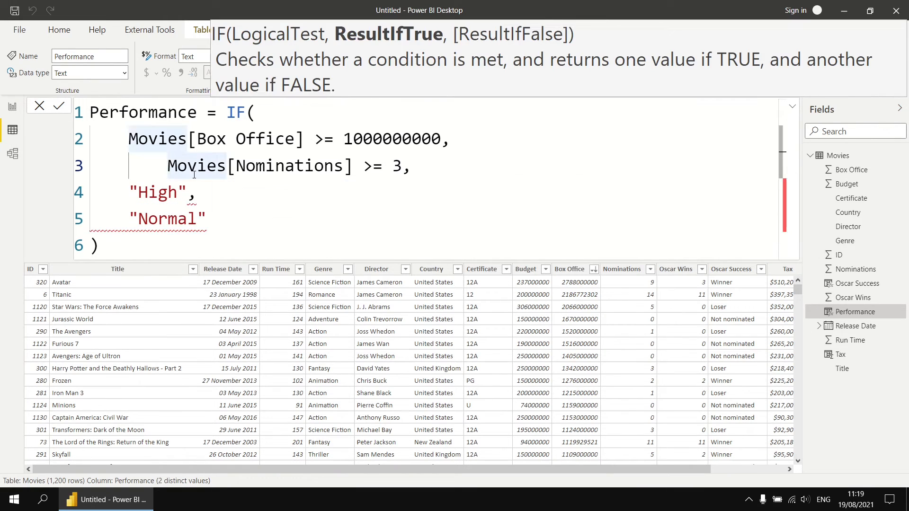
key("BackSpace")
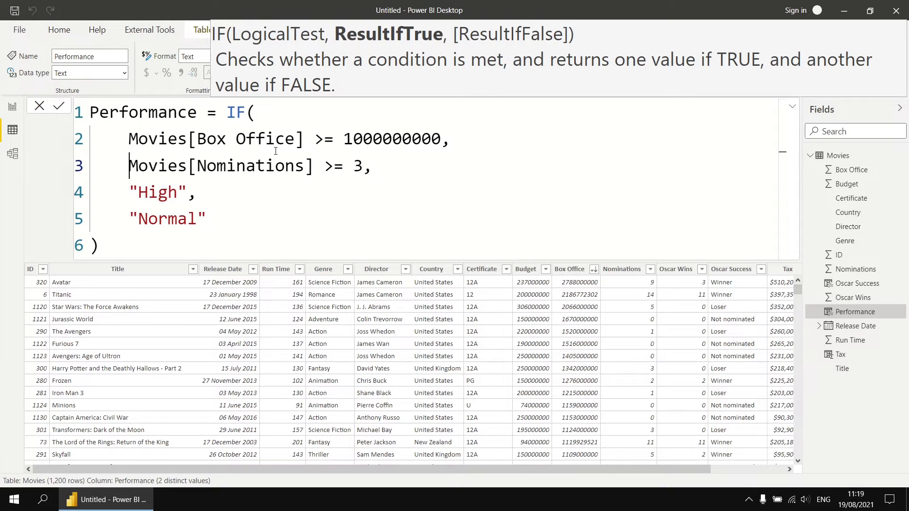
- Replace the comma after the Box Office condition with the && operator to combine it with the Nominations condition
left_click(442, 142)
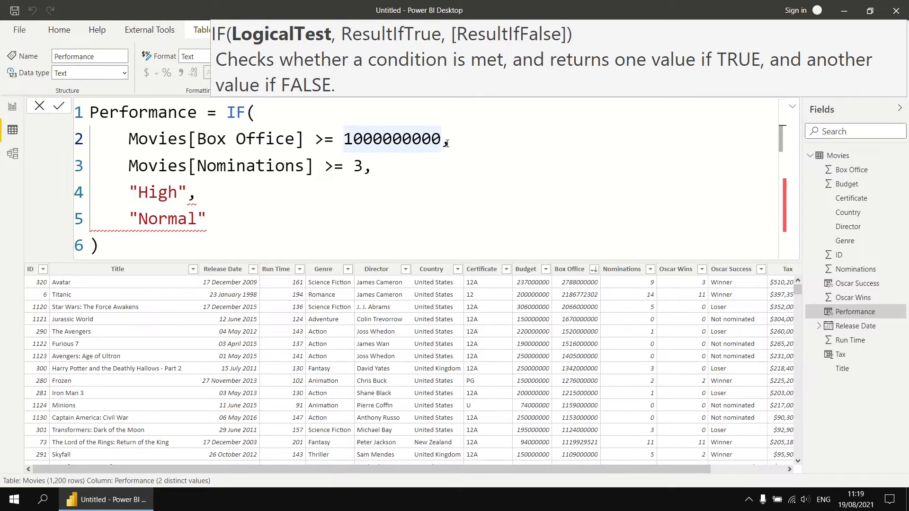
left_click_drag(443, 143, 447, 145)
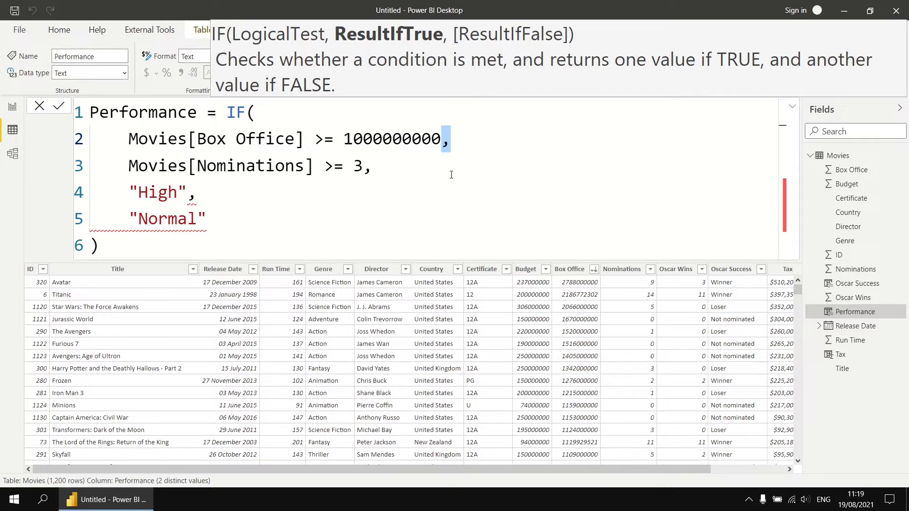
key("BackSpace")
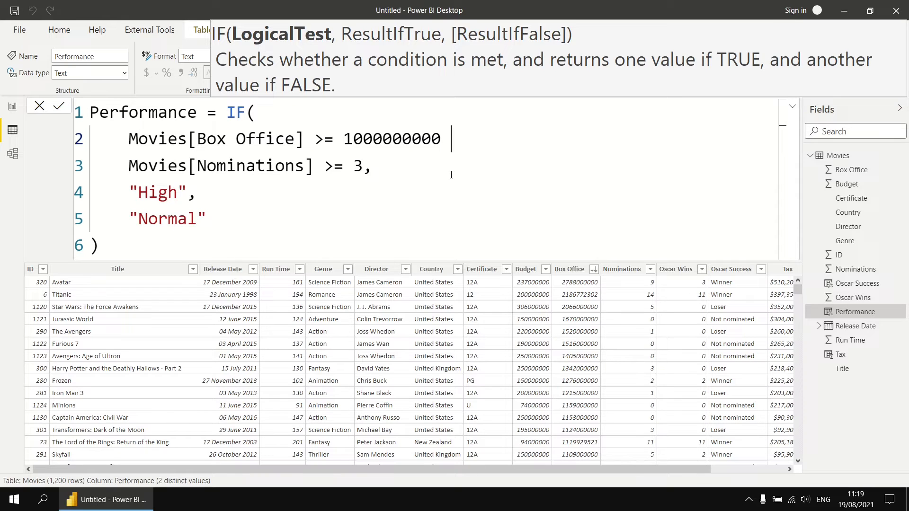
type("&&")
- Add && after the Nominations condition with Movies[Oscar Wins] >= 1 on a new line, commit the formula and review the Performance column
left_click(363, 169)
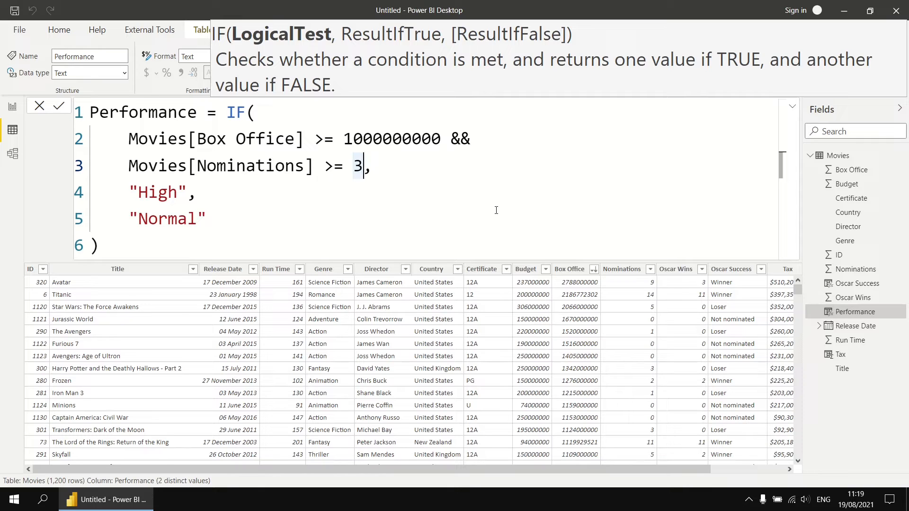
type("&&")
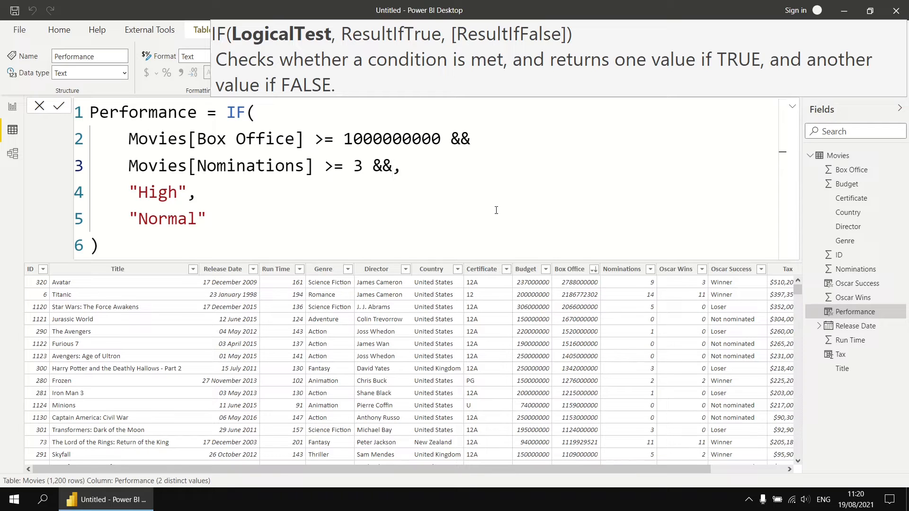
key("shift+Return")
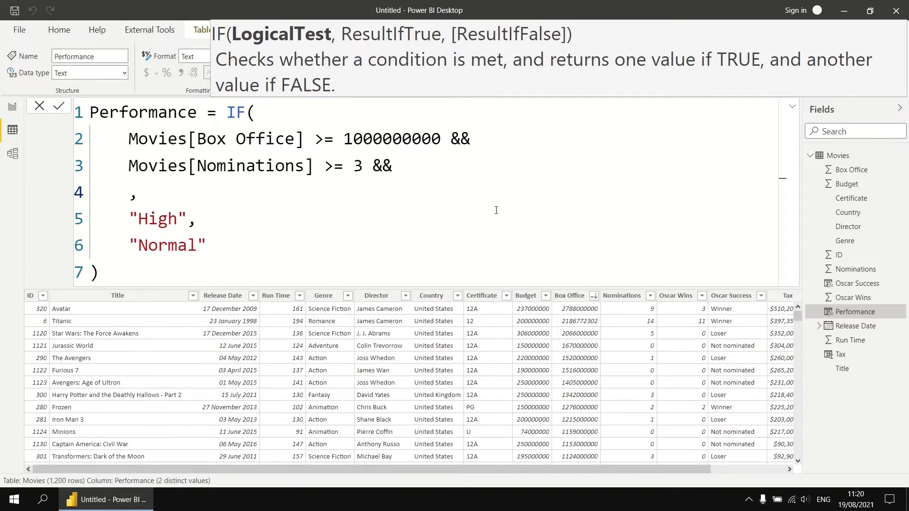
type("os")
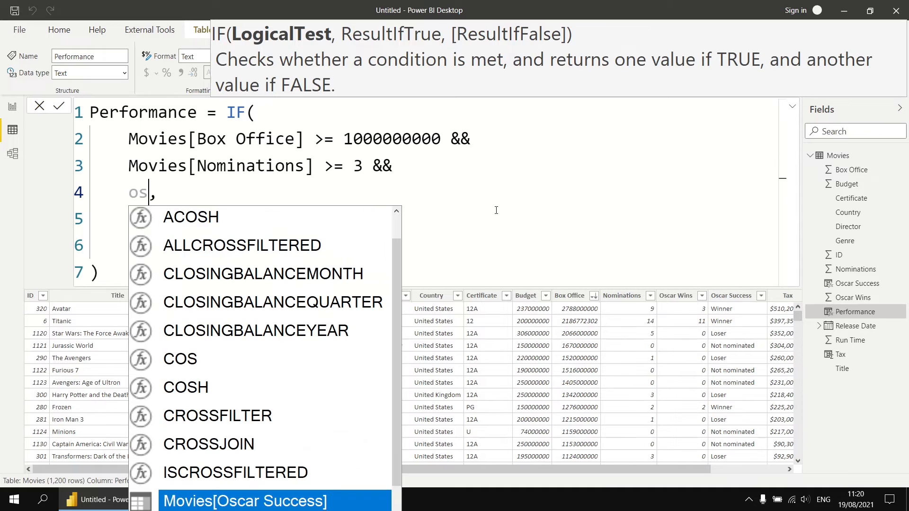
key("Down")
key("Tab")
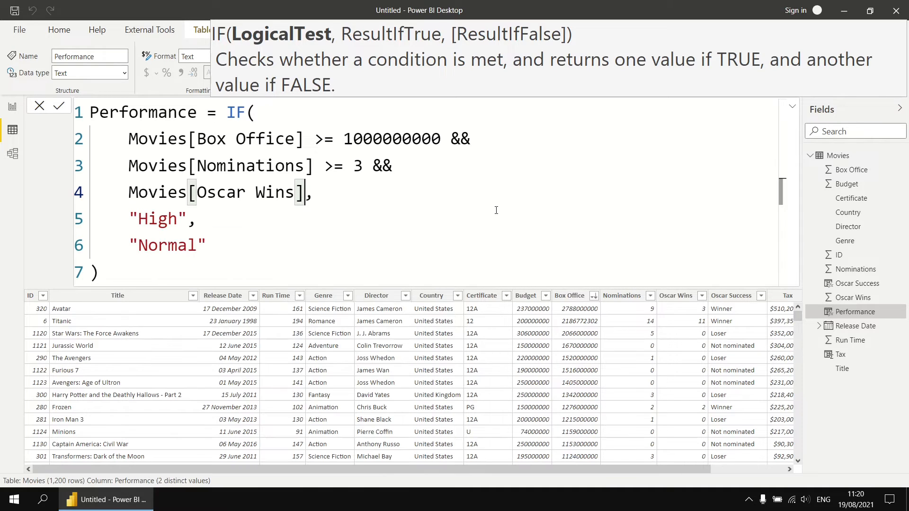
type(">= 1")
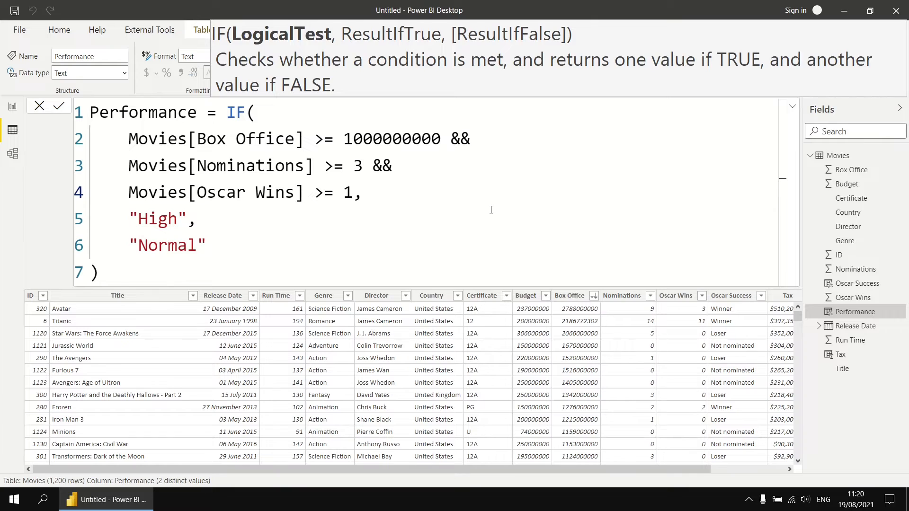
key("Return")
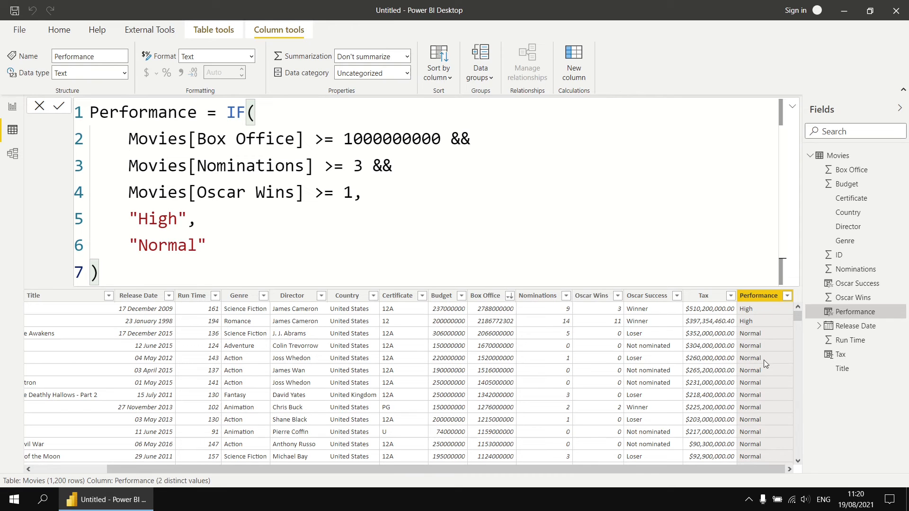
scroll(763, 359, "down", 3)
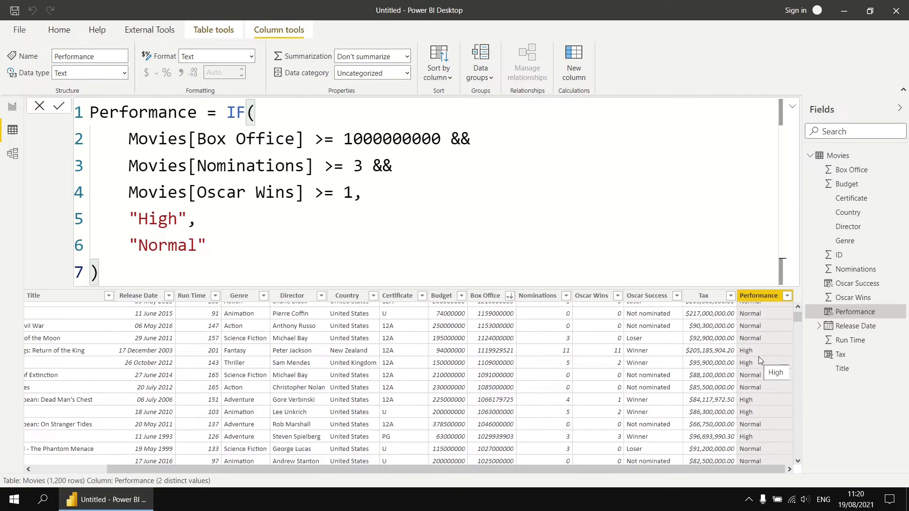
scroll(758, 357, "up", 3)
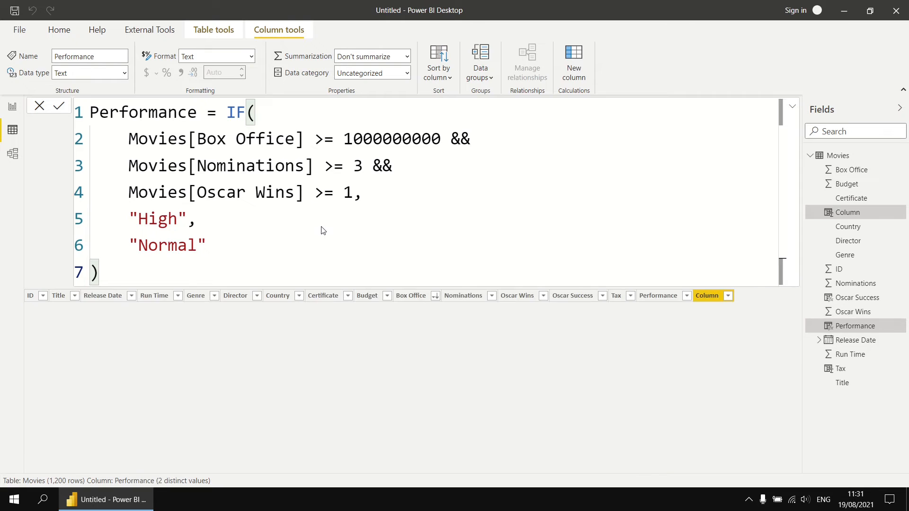
- Name the new calculated column Recommendation and begin its formula with an IF whose logical test opens an OR function on a new line
type("Re")
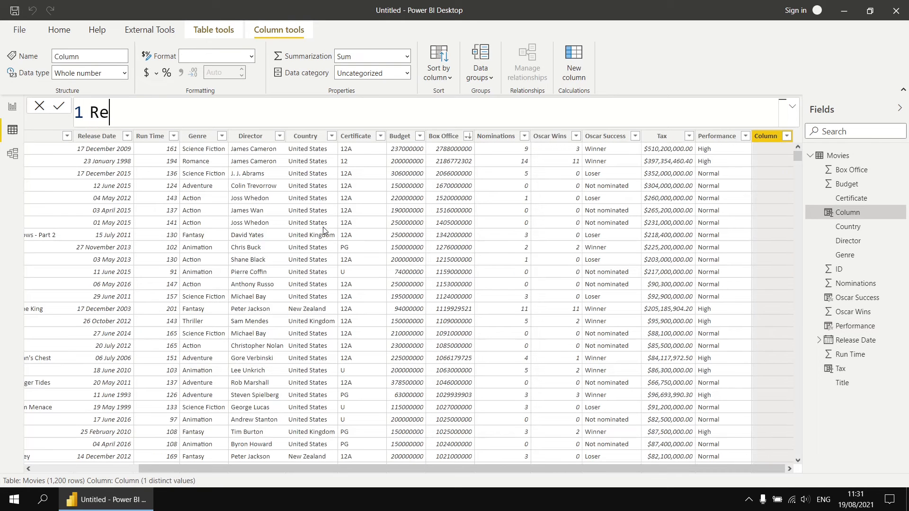
type("commendatio")
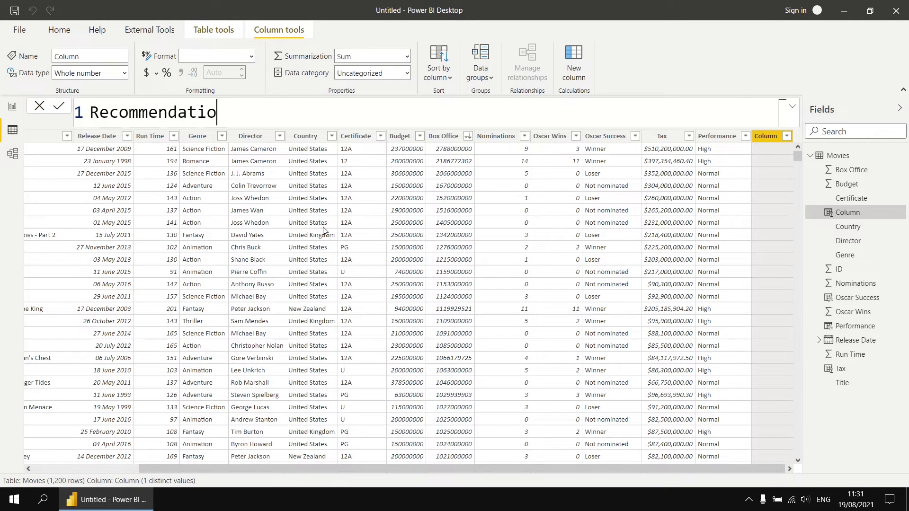
type("n = IF(")
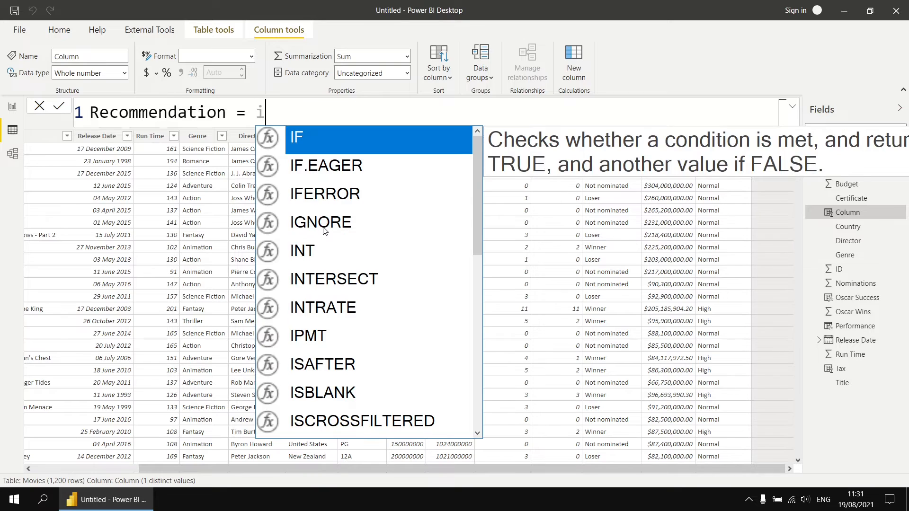
key("shift+Return")
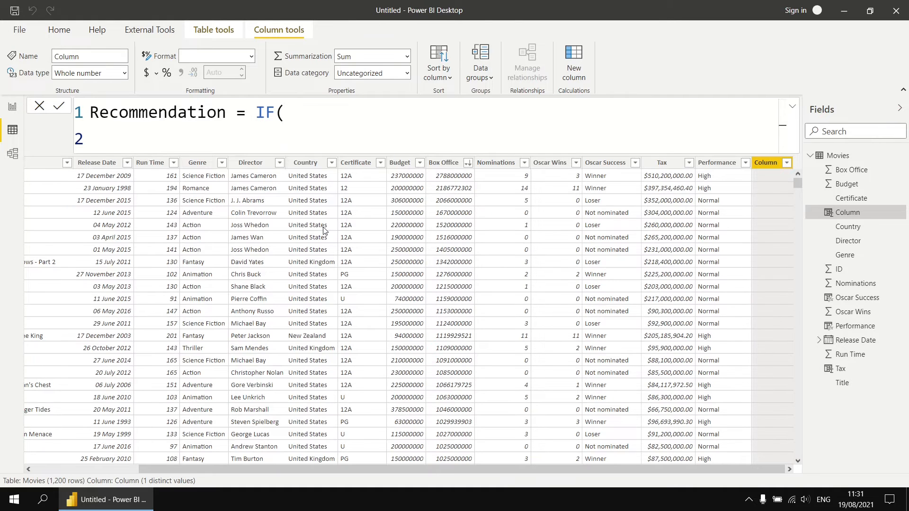
type("Or")
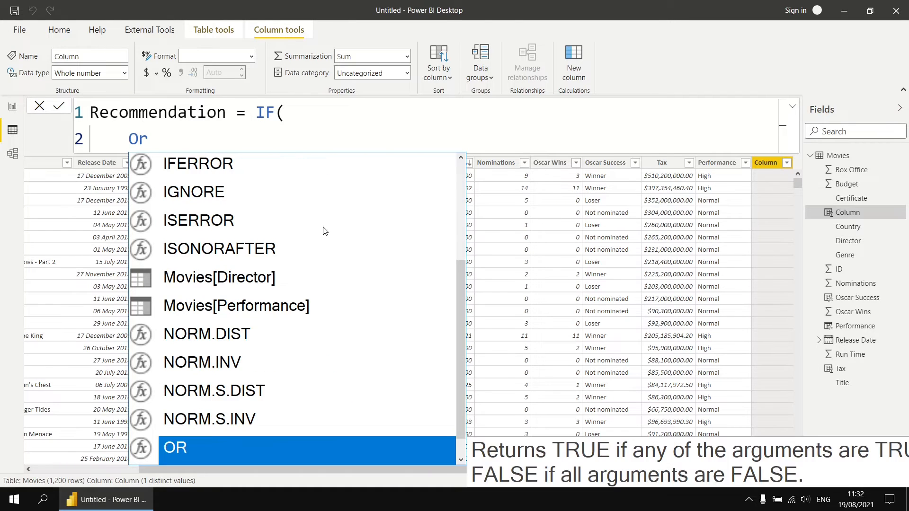
key("Tab")
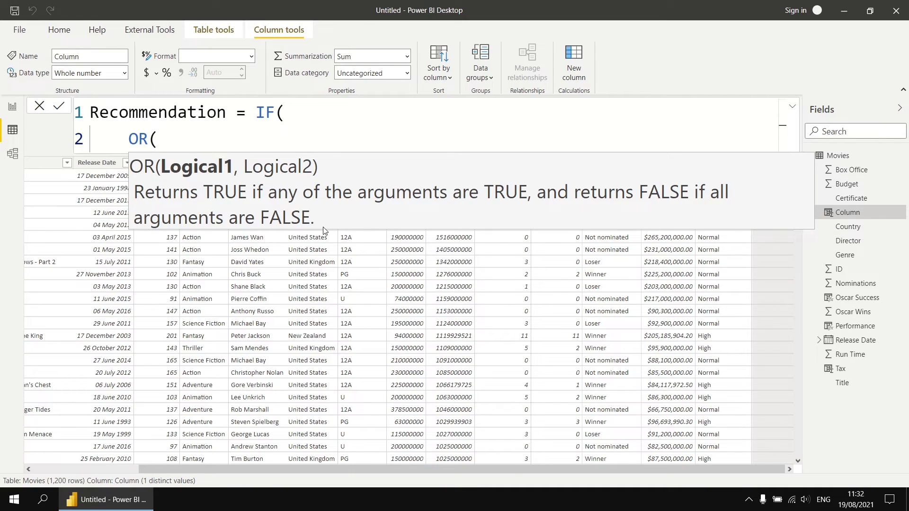
- Enter Movies[Genre] = "awful" as the OR function's first condition on its own line, followed by a comma and a new line
key("shift+Return")
type("g")
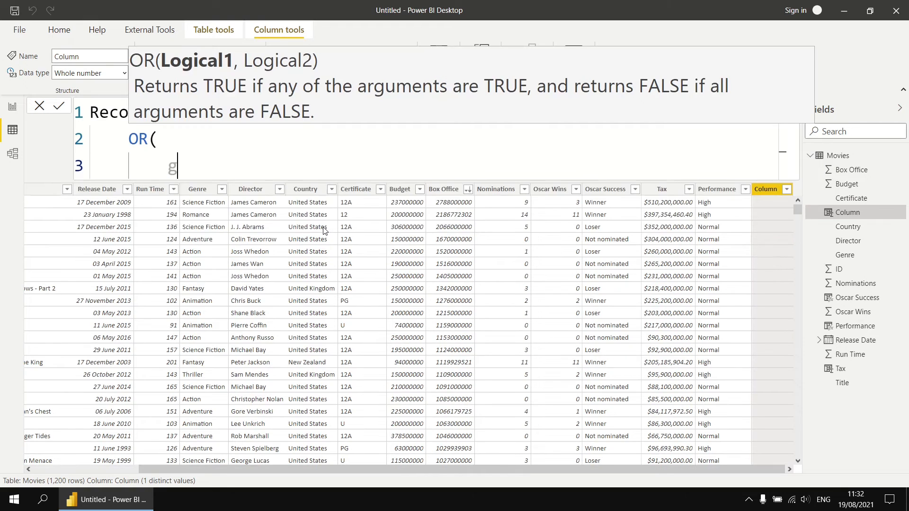
type("enre")
key("Tab")
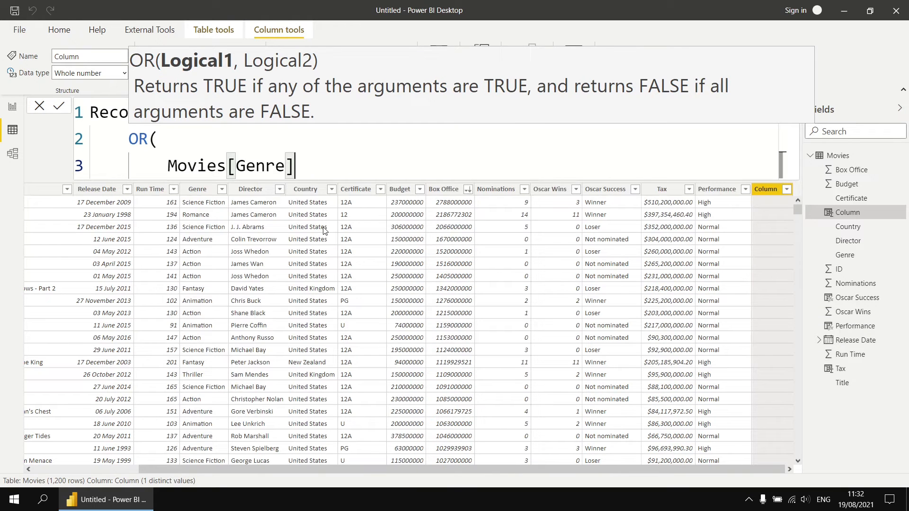
type("= \"awful")
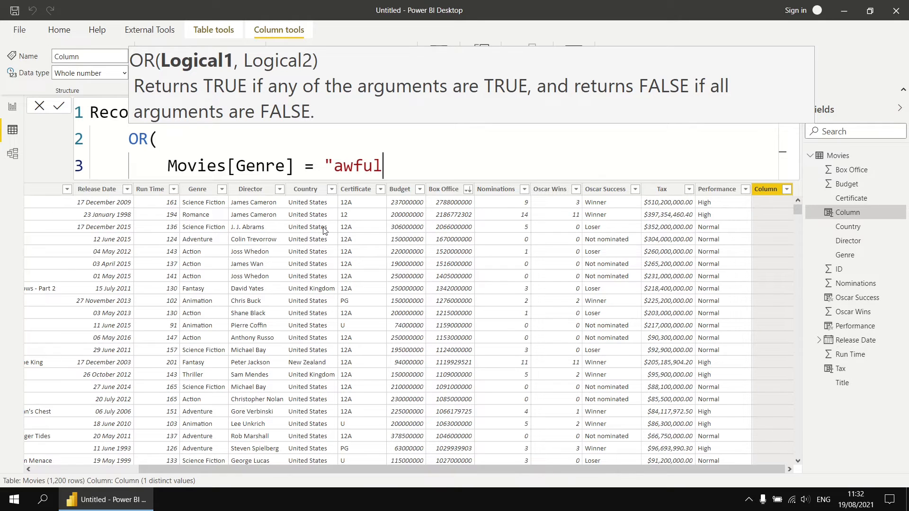
type("\"")
type(",")
key("shift+Return")
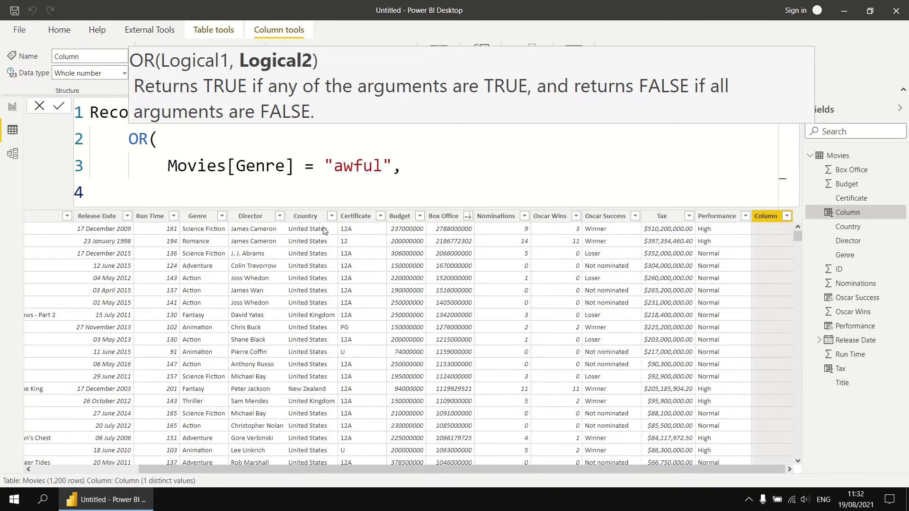
- Add Movies[Director] = "michael bay" as the OR function's second condition and close the OR on its own line, followed by a comma
type("dir")
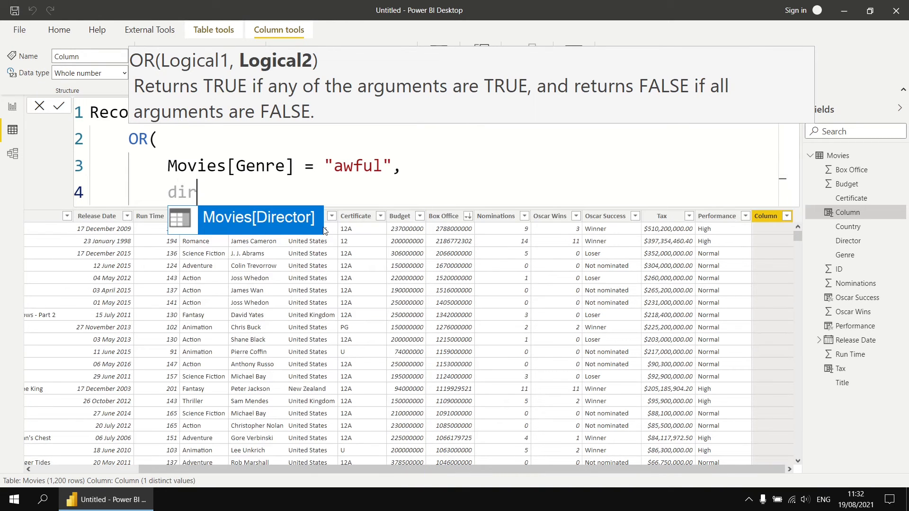
key("Tab")
type("= ")
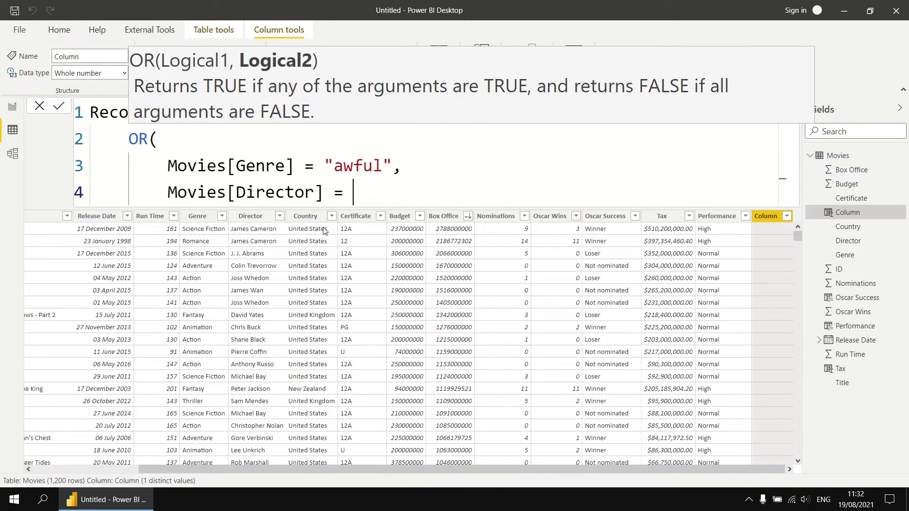
type("\"michael")
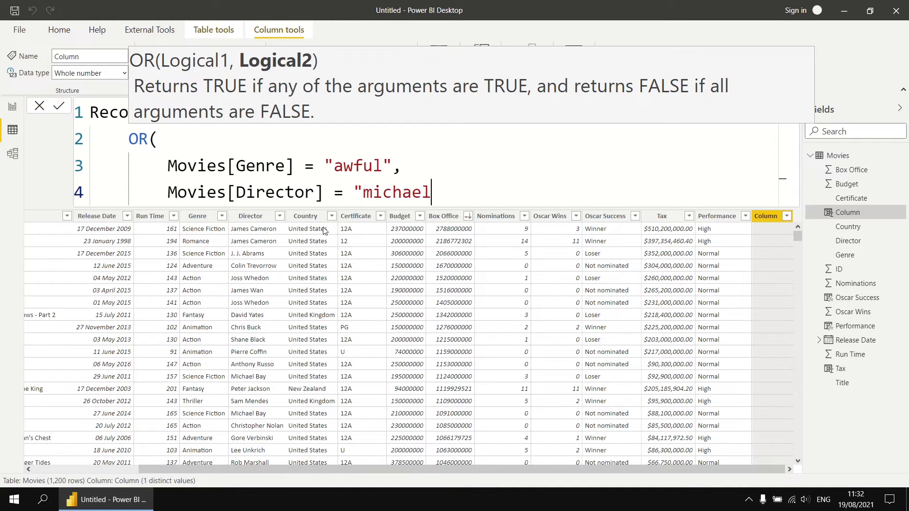
type(" bay\"")
key("shift+Return")
type(")")
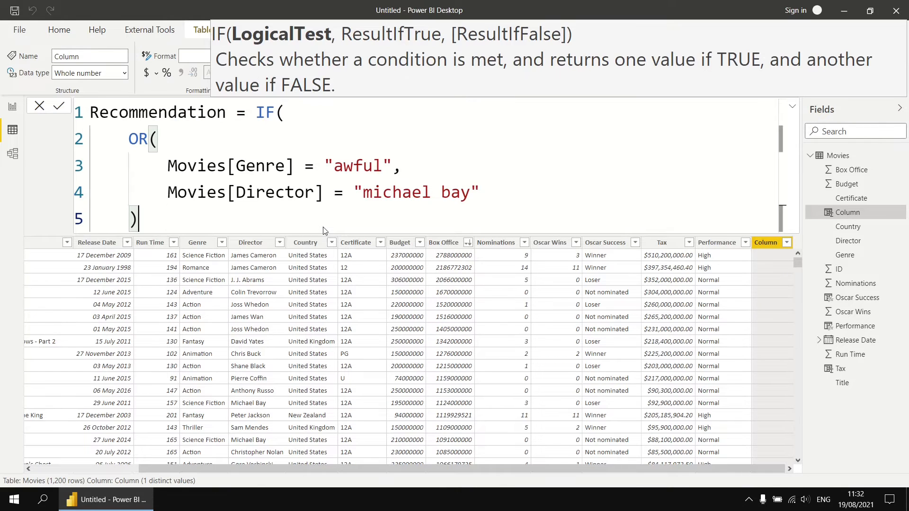
type(",")
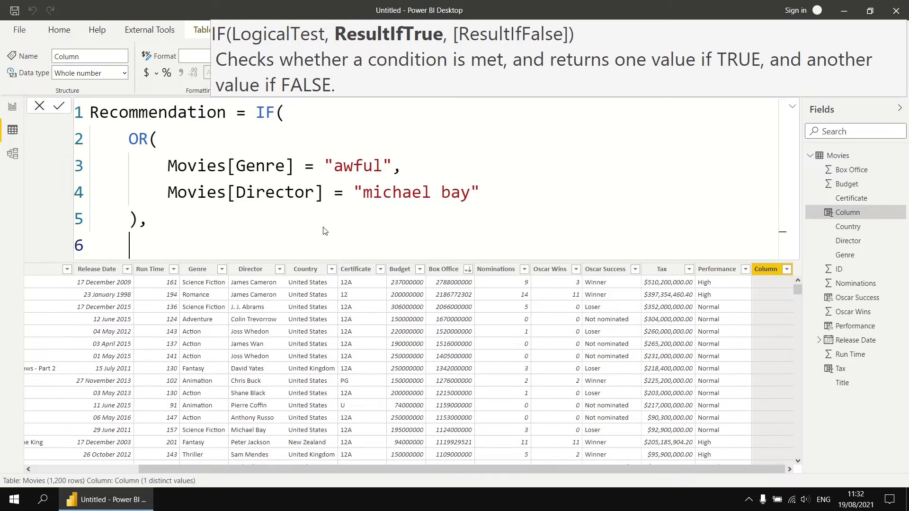
- Enter "Avoid" as the IF's true result and "Probably safe" as its false result on separate lines, close the function and commit the formula
key("shift+Return")
type("\"Avoid")
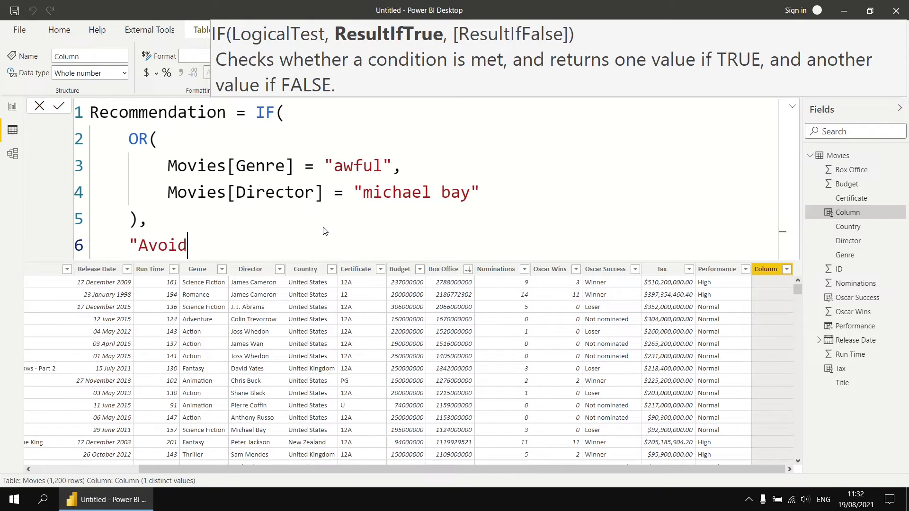
type("\",")
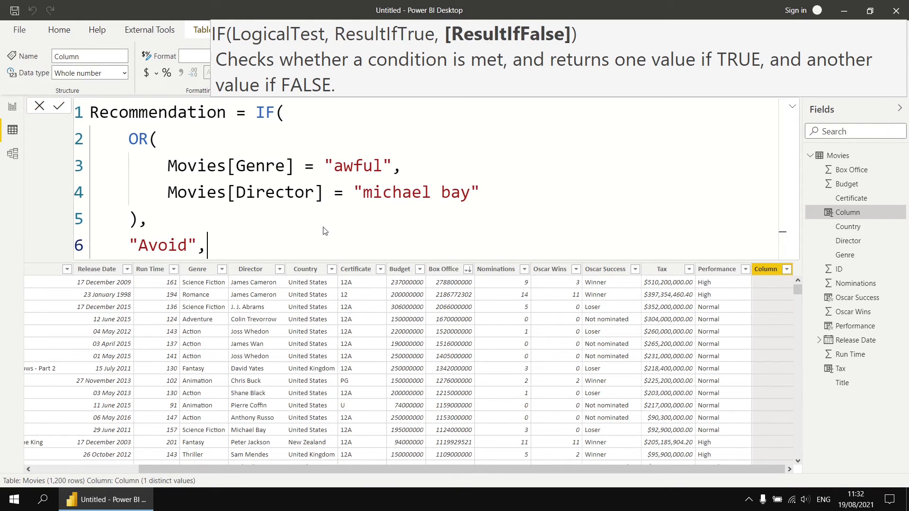
key("shift+Return")
type("\"")
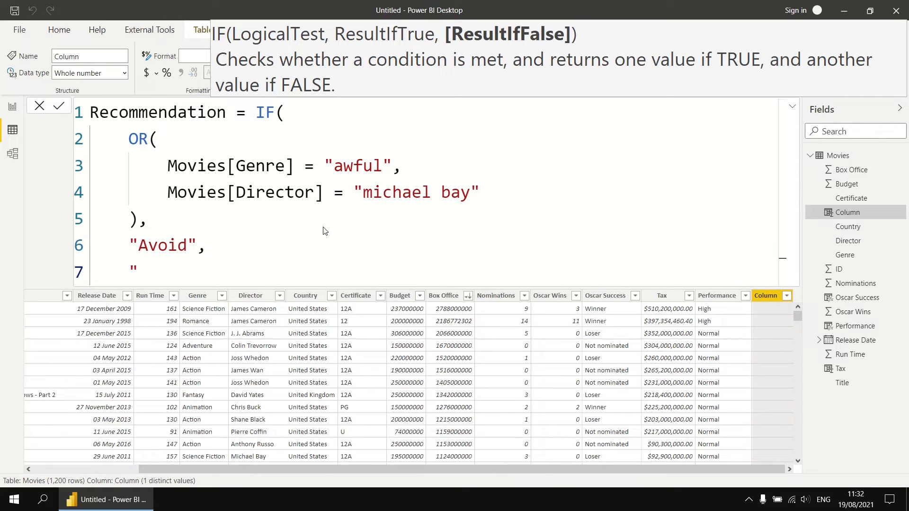
type("Probably sa")
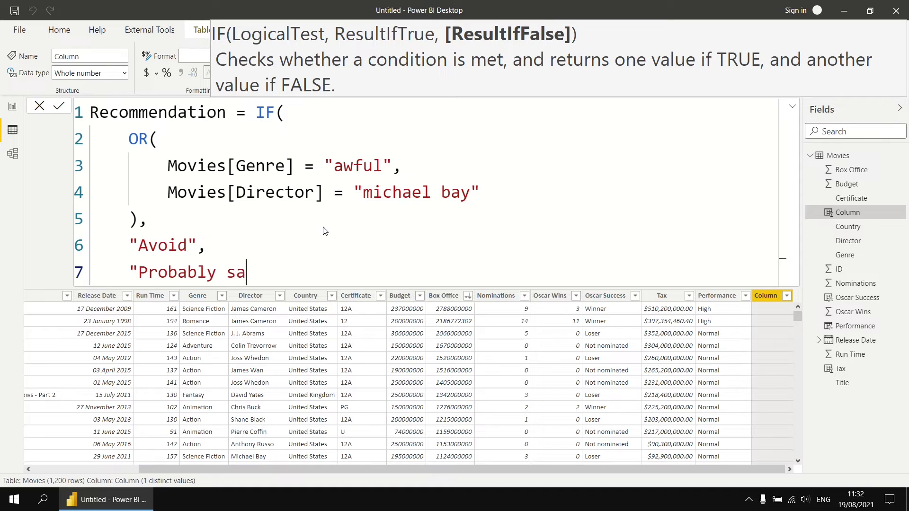
type("fe\"")
key("shift+Return")
type(")")
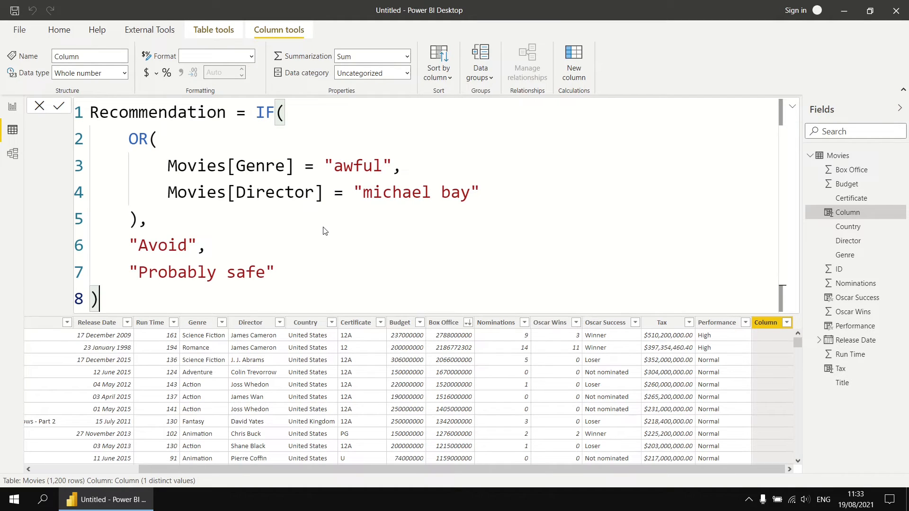
key("Return")
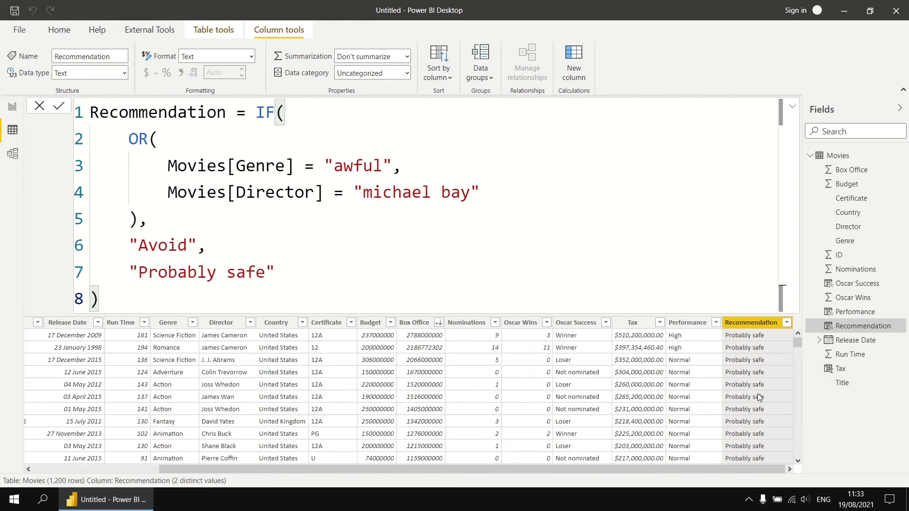
- Sort the table ascending by the Recommendation column and review the first rows from that column back to the movie titles
scroll(758, 397, "down", 2)
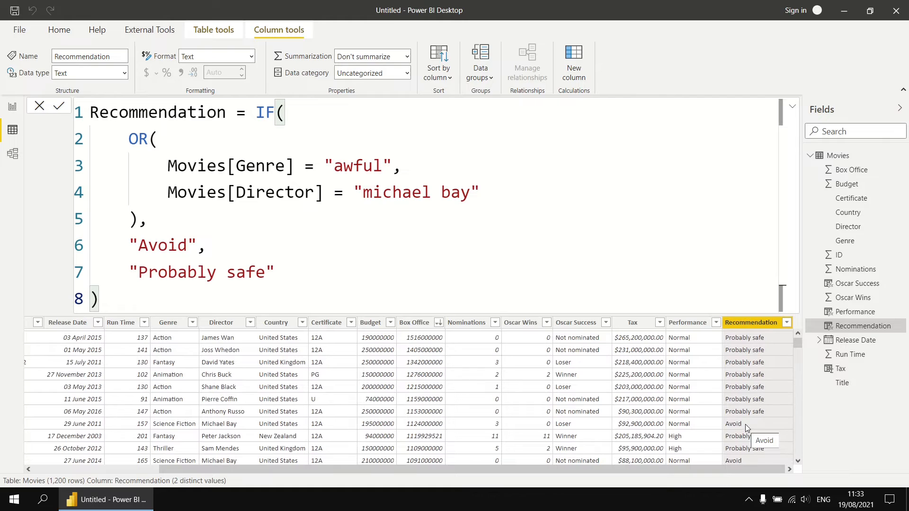
scroll(745, 424, "down", 2)
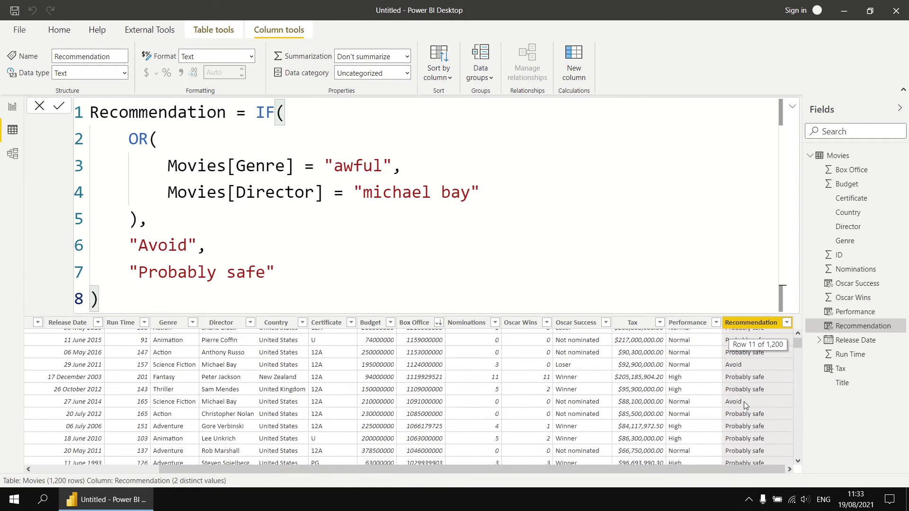
left_click(787, 323)
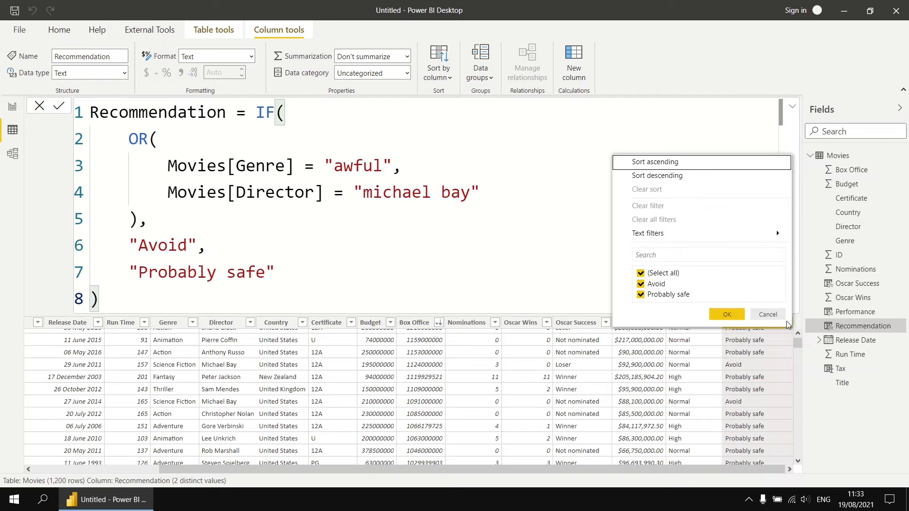
left_click(664, 162)
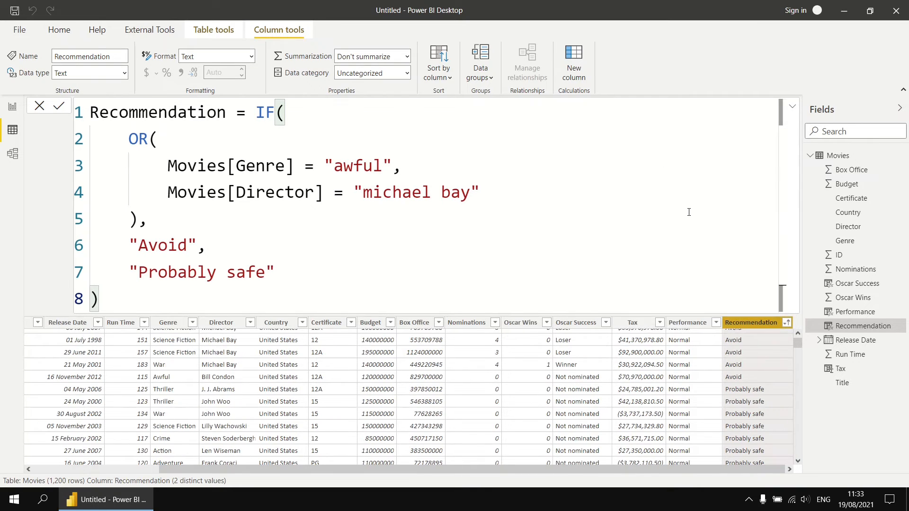
left_click_drag(797, 344, 797, 336)
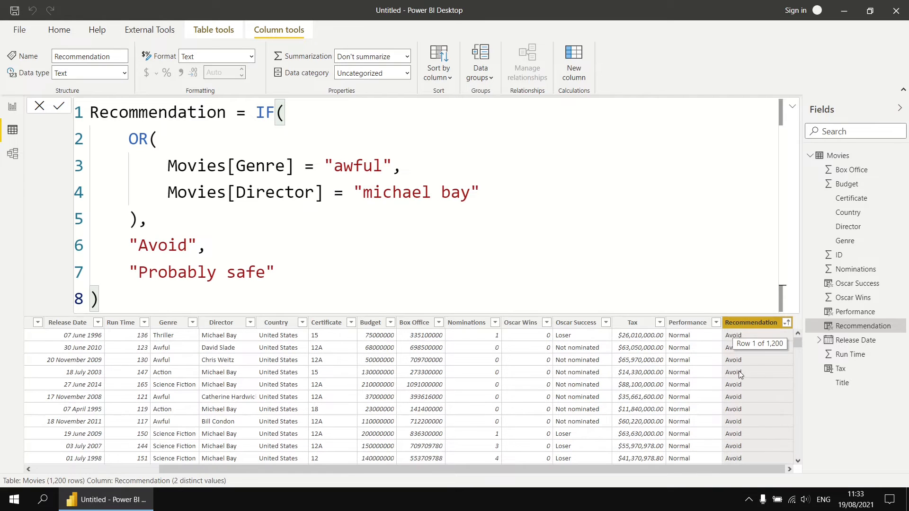
left_click_drag(223, 468, 96, 470)
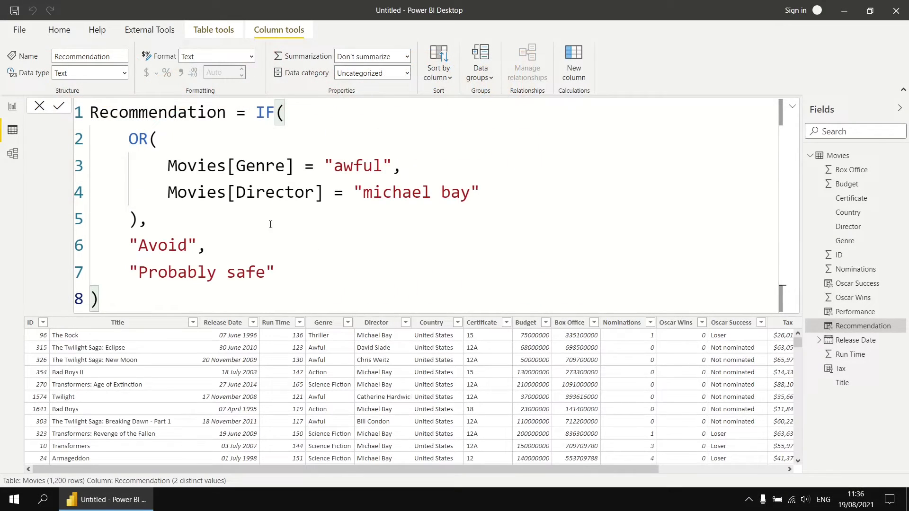
- Remove the OR function and its closing bracket from the Recommendation formula, and align the Director condition's indentation with the Genre condition
left_click_drag(129, 139, 148, 137)
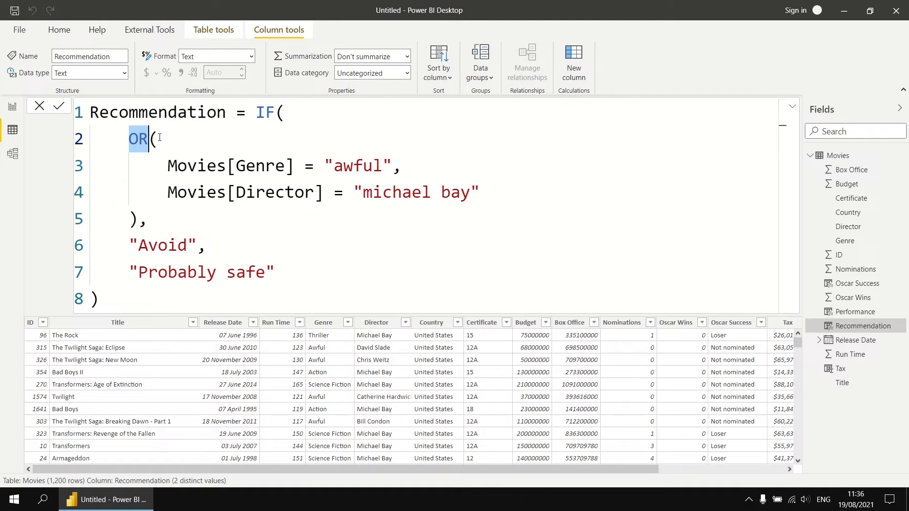
left_click(161, 138)
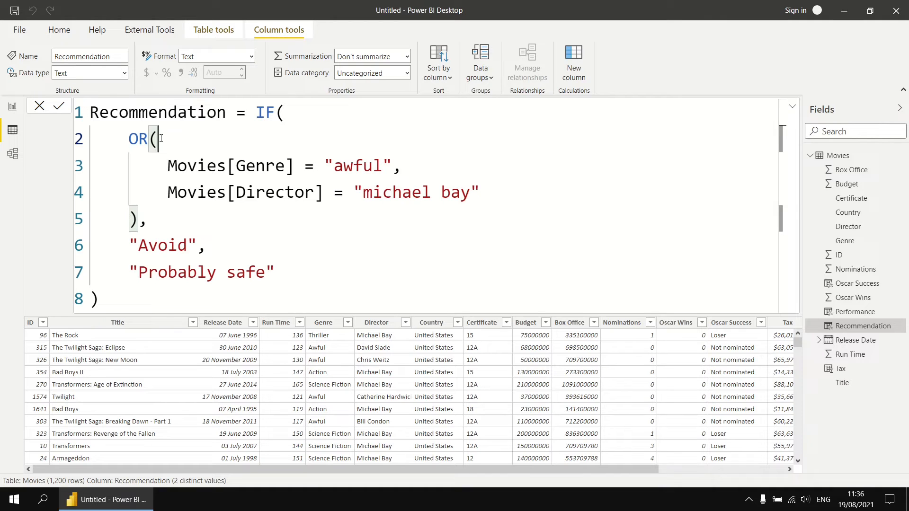
left_click(165, 164)
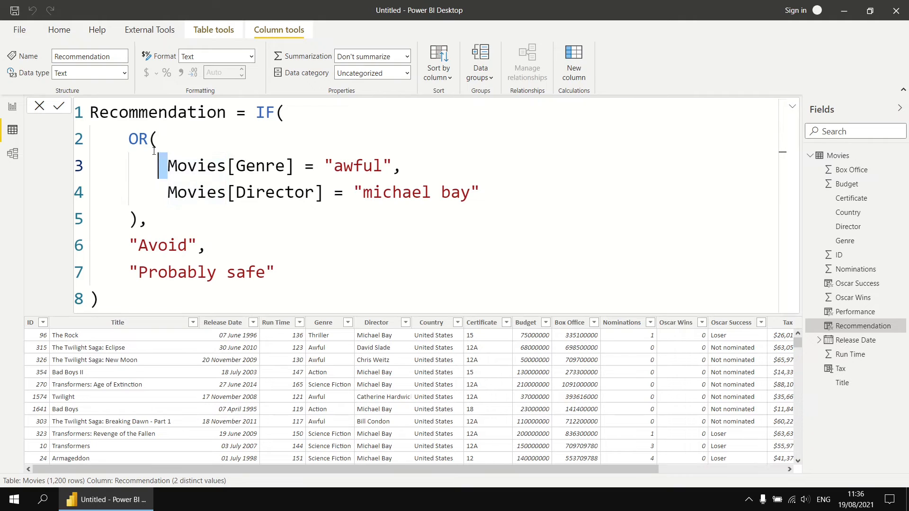
left_click_drag(165, 164, 128, 138)
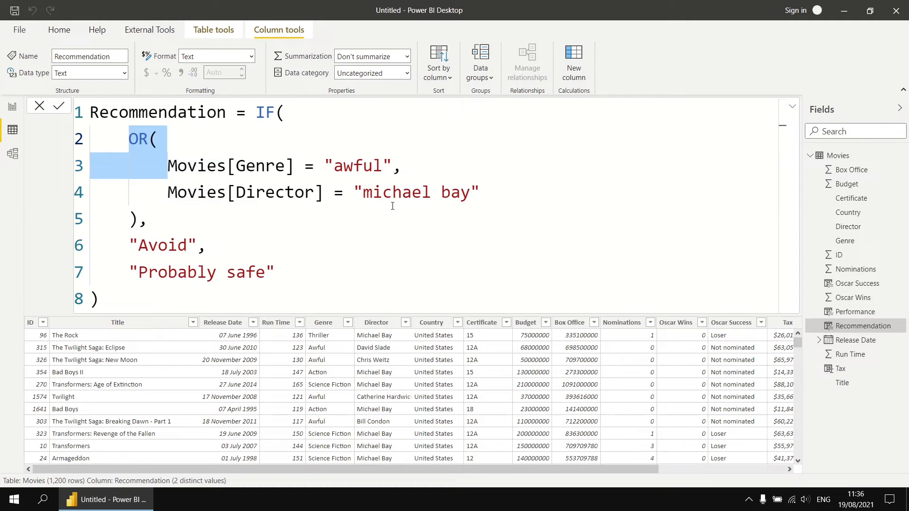
key("BackSpace")
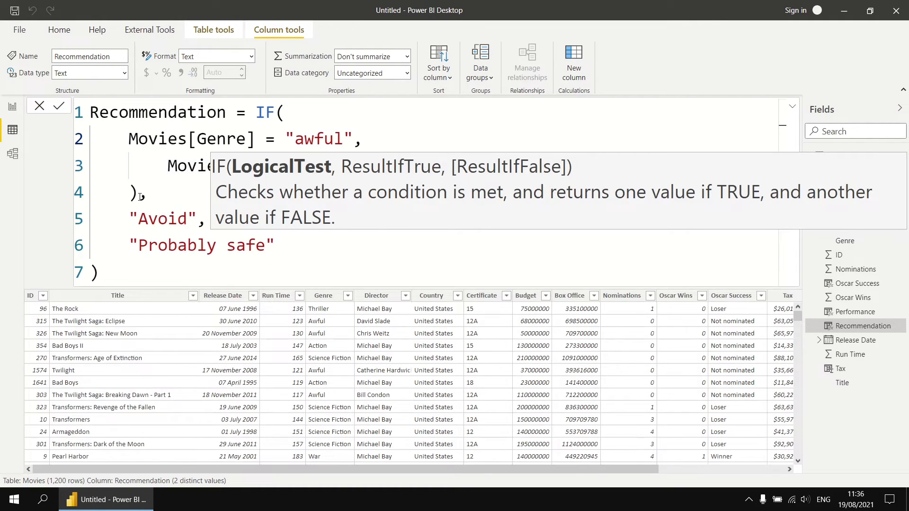
left_click_drag(140, 195, 482, 170)
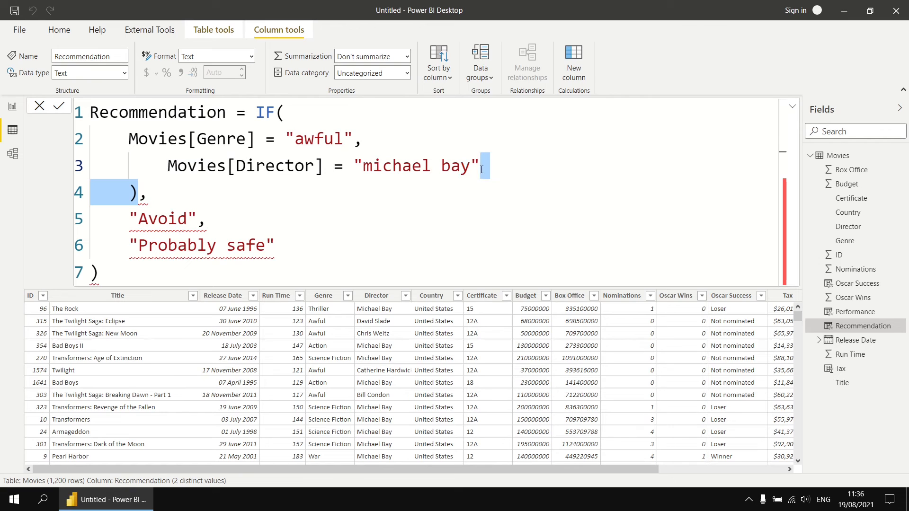
key("BackSpace")
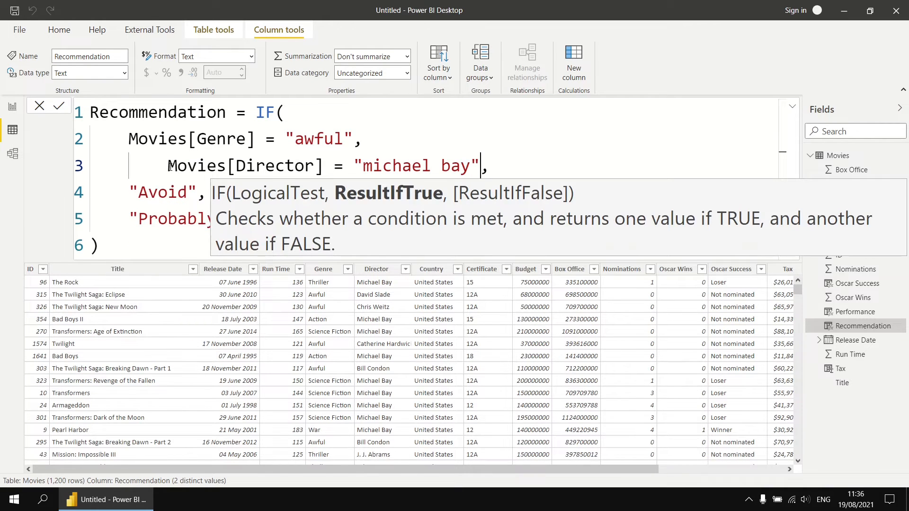
left_click(168, 166)
key("BackSpace")
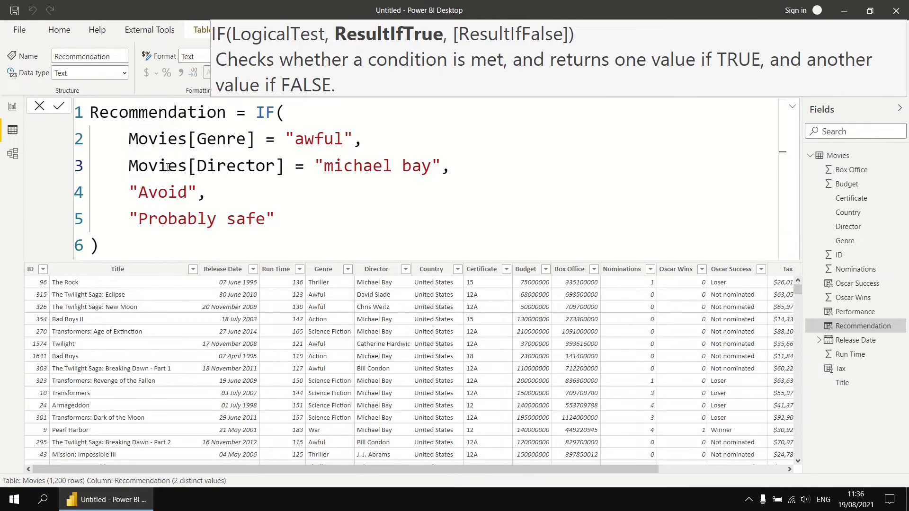
- Replace the comma after the Genre = "awful" condition with the || operator and commit the Recommendation formula
left_click_drag(353, 141, 361, 141)
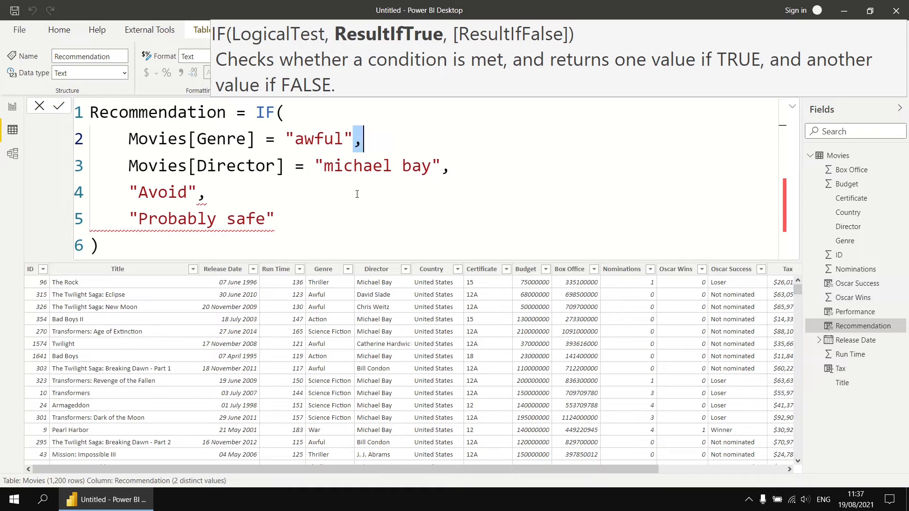
key("BackSpace")
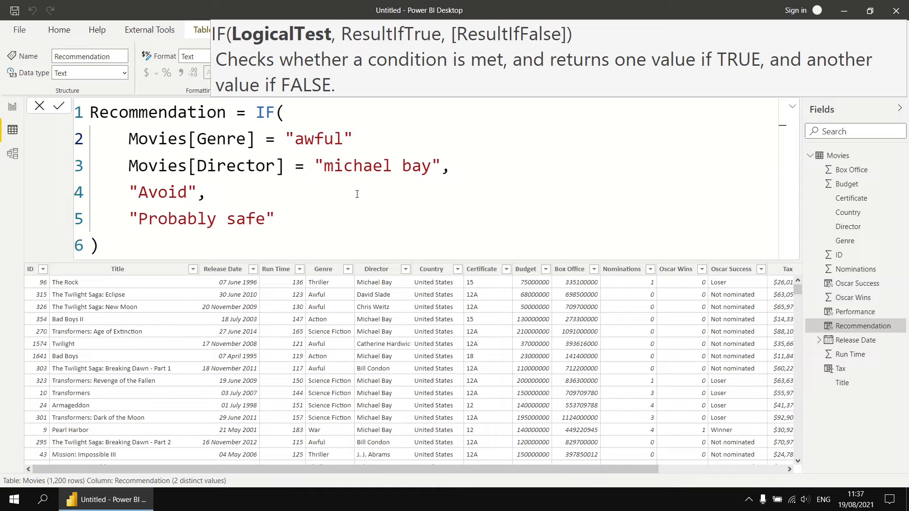
type("|")
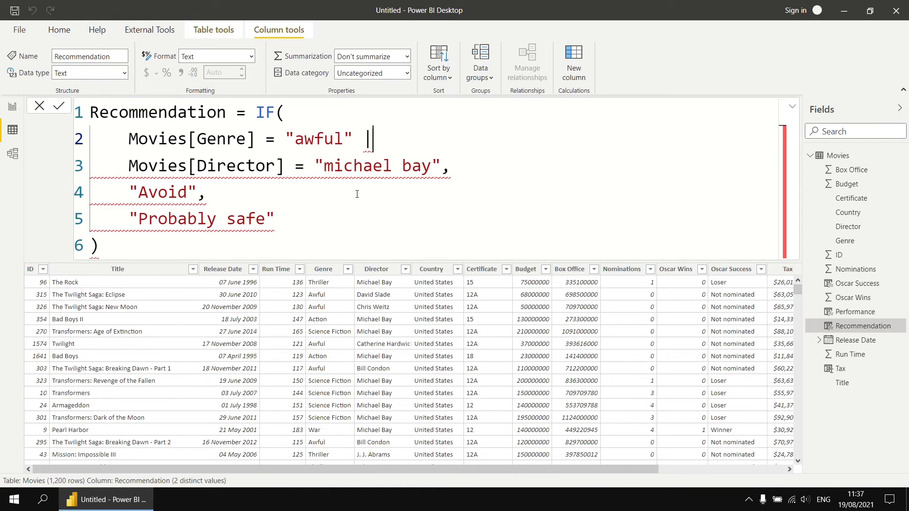
type("|")
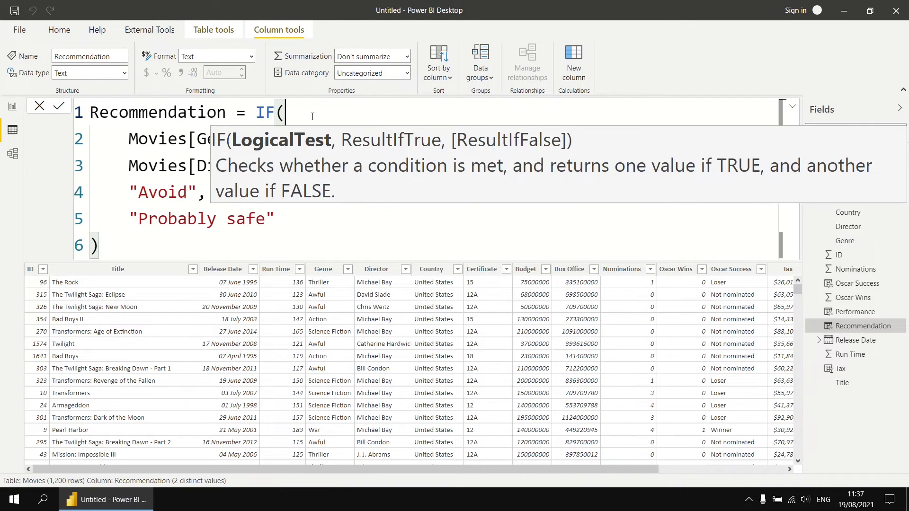
left_click(318, 229)
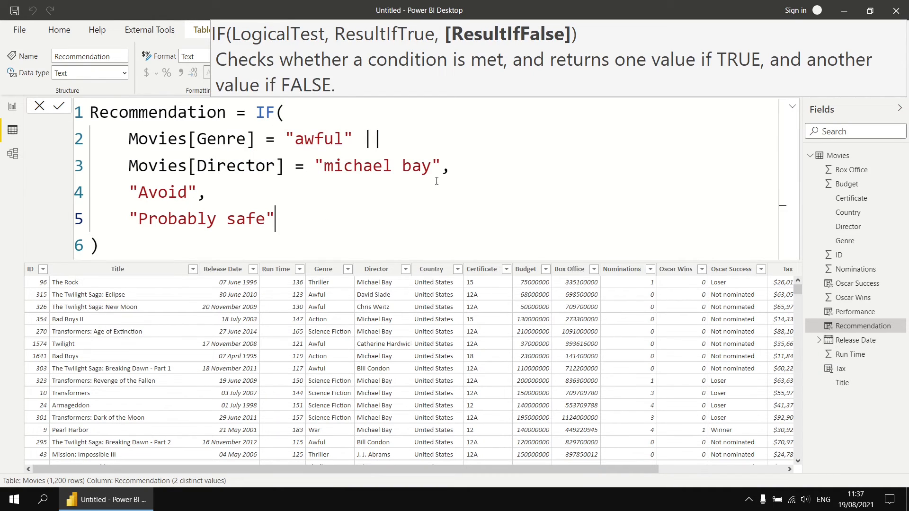
left_click_drag(364, 140, 384, 141)
left_click(344, 196)
key("Return")
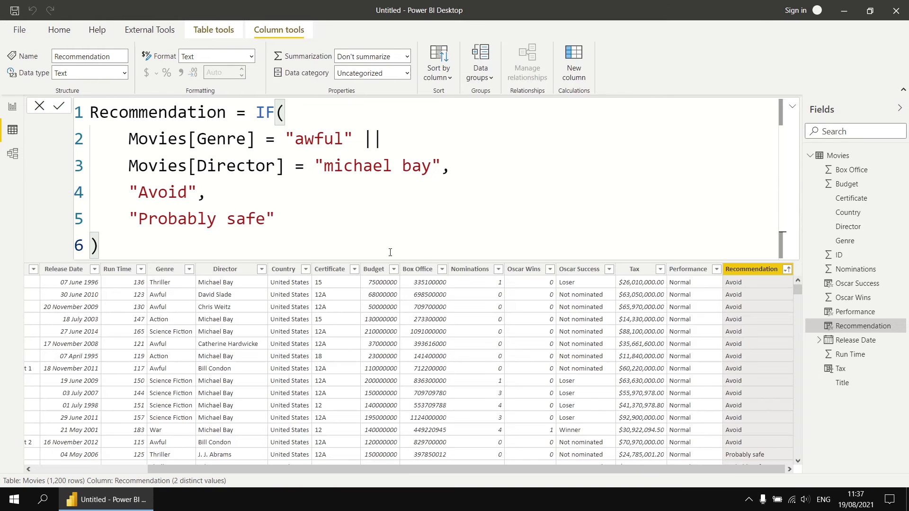
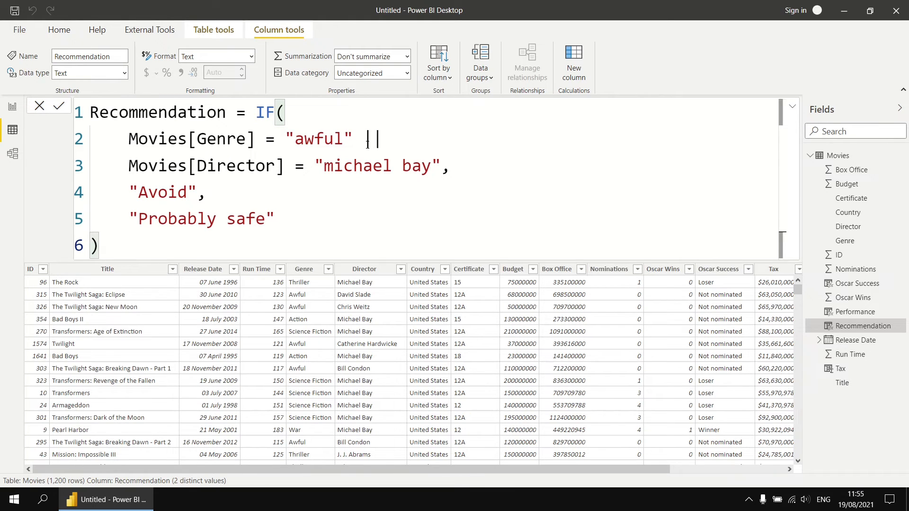
- Insert an opening bracket before the Movies[Director] condition and add the && operator after "michael bay"
left_click(129, 165)
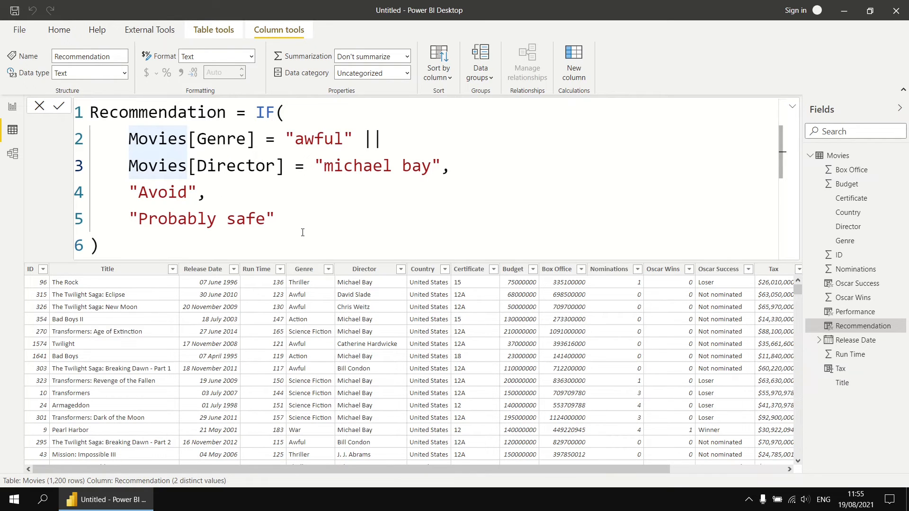
type("(")
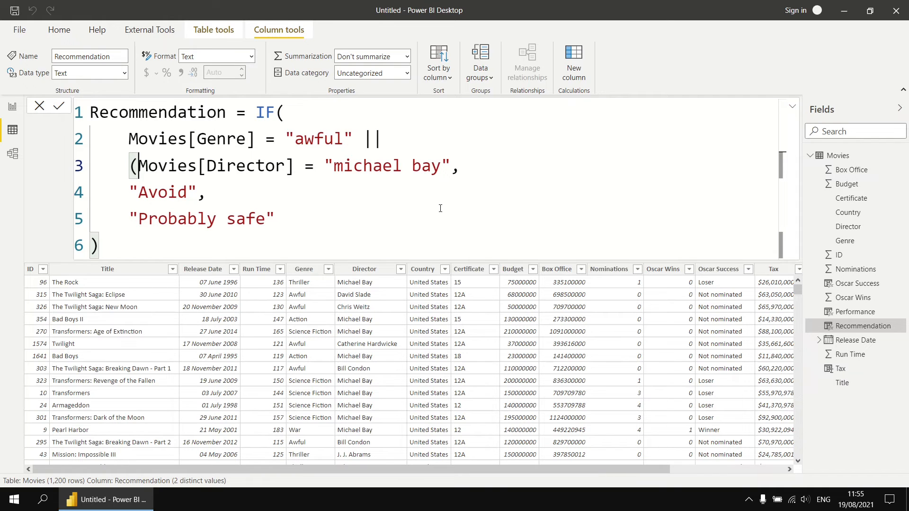
left_click(451, 170)
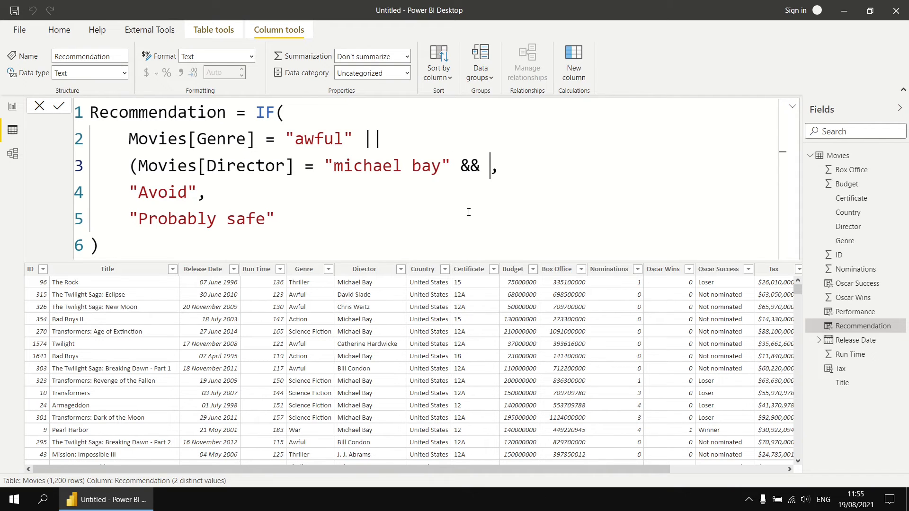
- Add Movies[Genre] = "science fiction" as the condition following && on the Director line
type("movi")
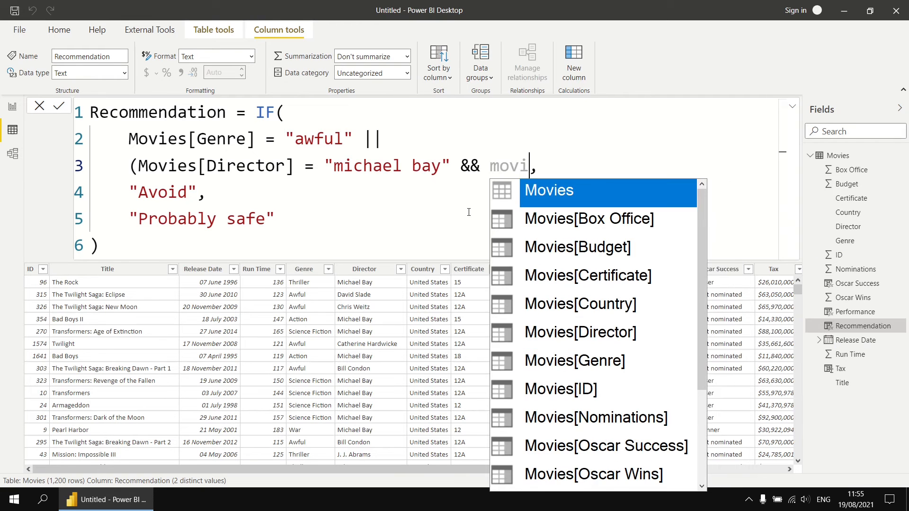
key("Down")
key("Down")
key("Down")
key("Down")
key("Down")
key("Down")
key("Tab")
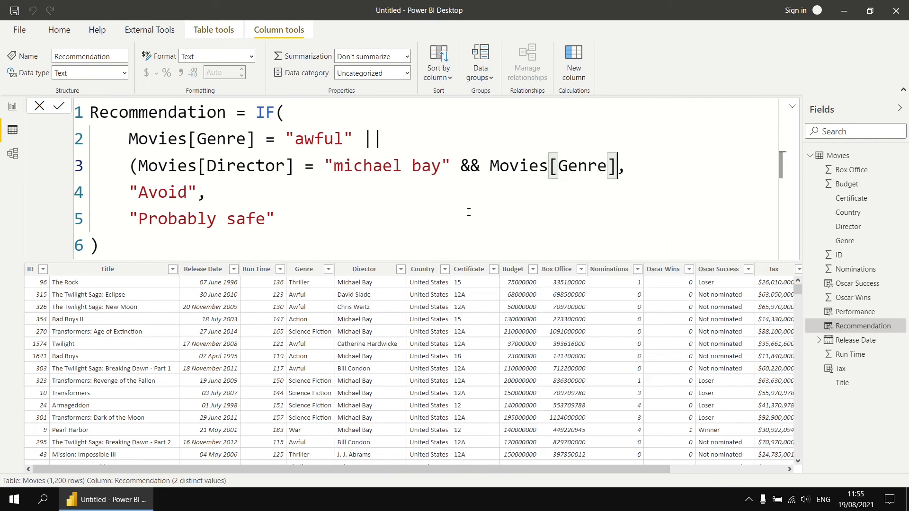
type("= \"sci")
type("ence ficti")
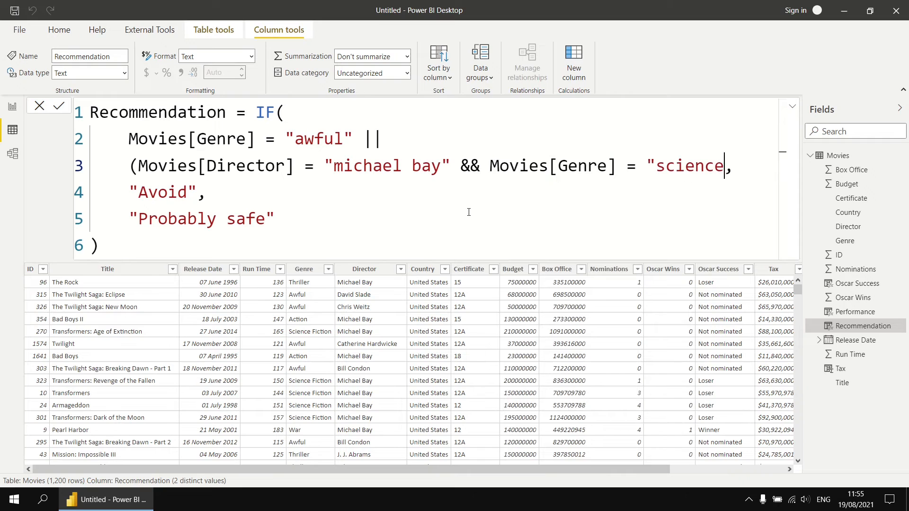
type("ons")
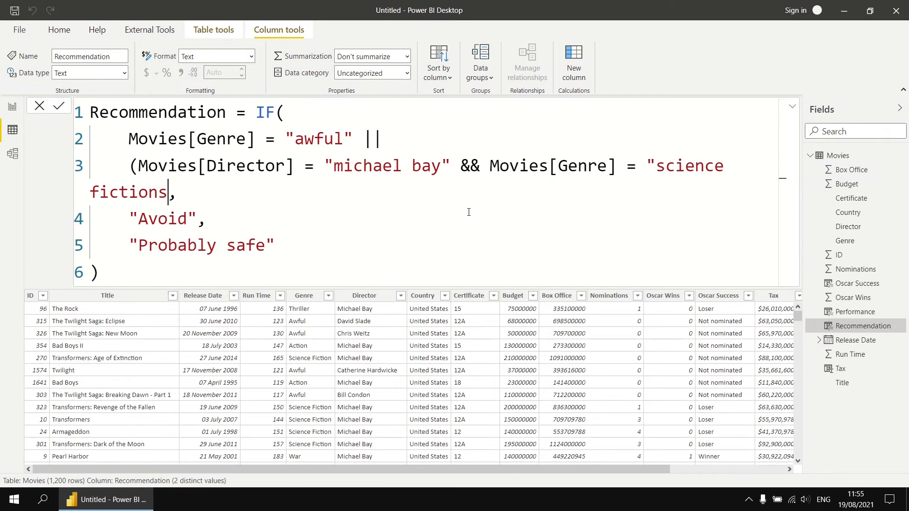
key("BackSpace")
type("\"")
scroll(423, 210, "down", 3)
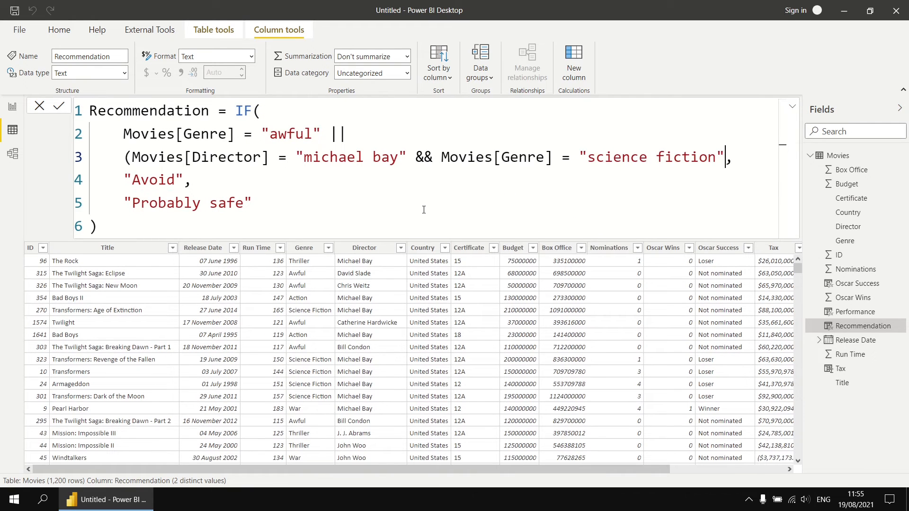
- Close the bracket after "science fiction" and add || with the condition Movies[Title] = "pearl harbor" on a new line
type(")")
type("||")
key("shift+Return")
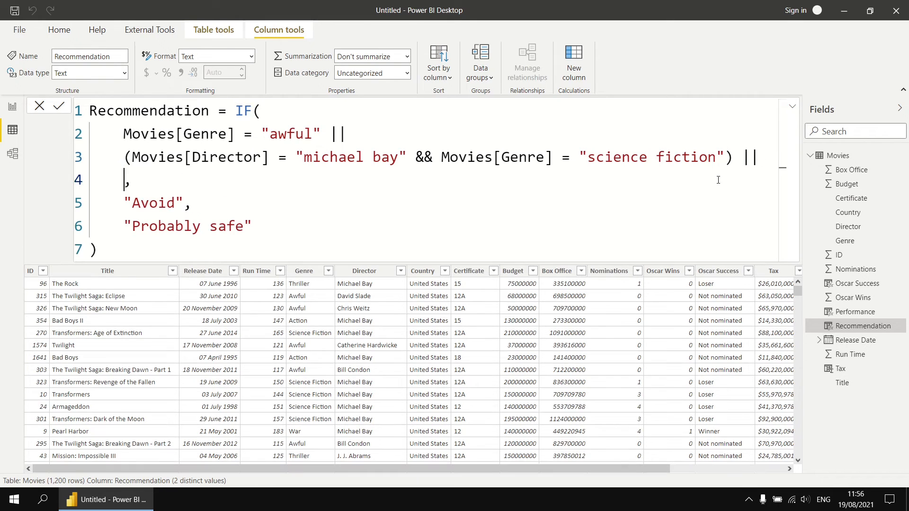
type("tit")
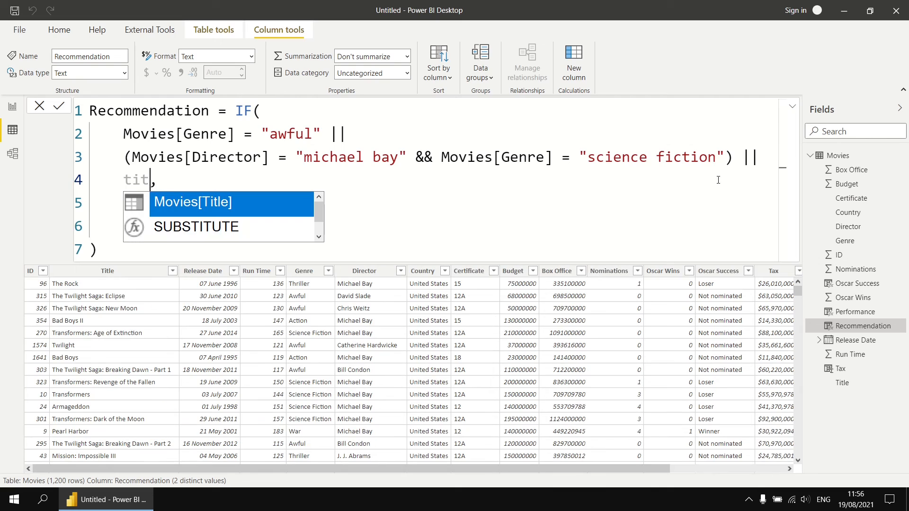
key("Tab")
type("= \"")
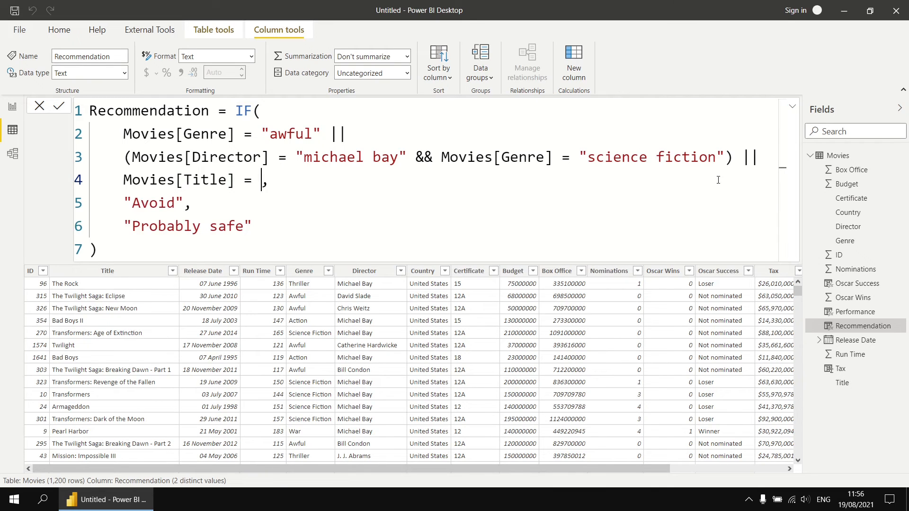
type("pearl ha")
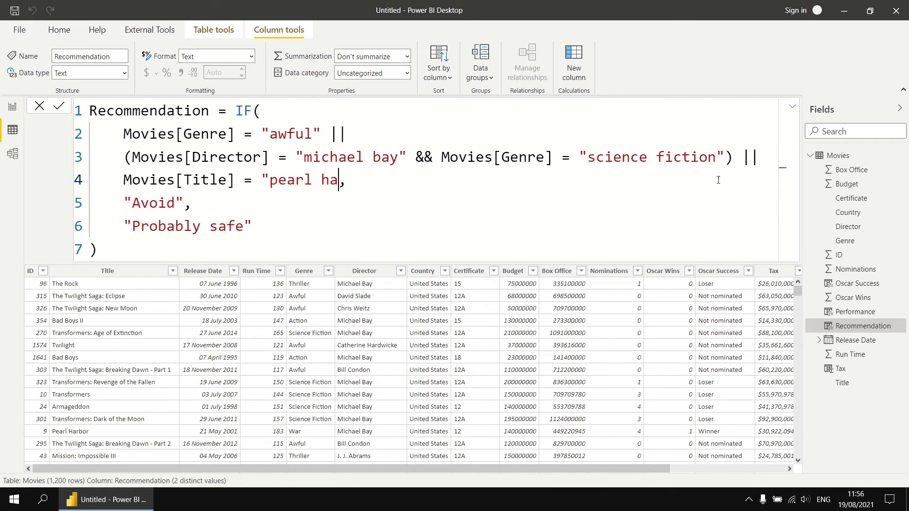
type("rbor\"")
- Commit the Recommendation formula and review the titles of the movies at the start of the table
left_click(302, 202)
left_click(139, 246)
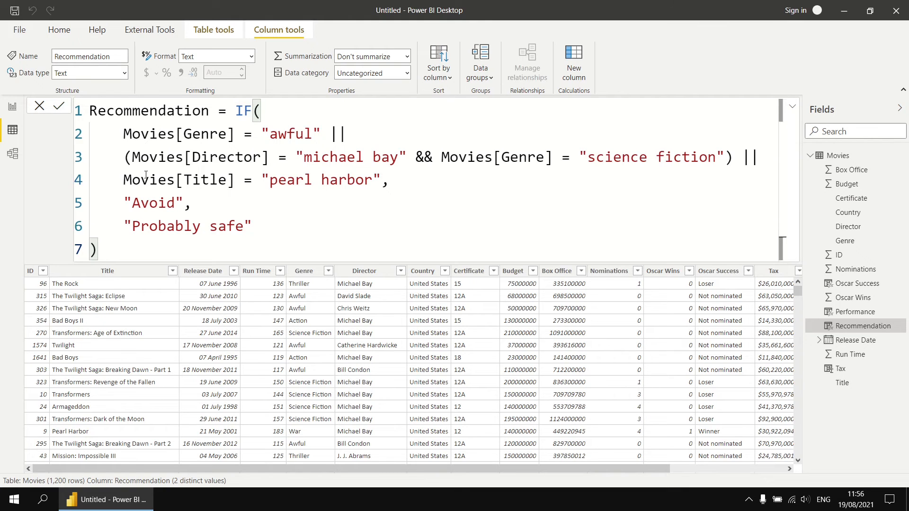
key("Return")
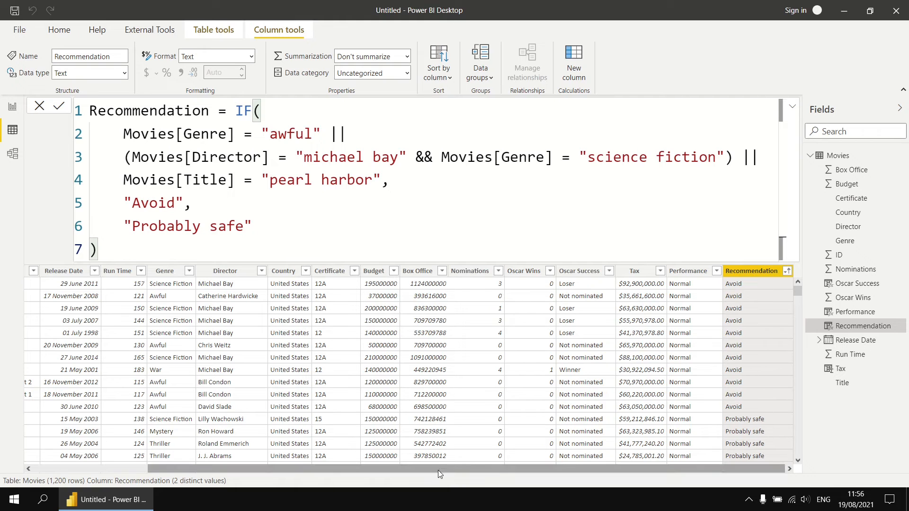
left_click_drag(439, 466, 301, 481)
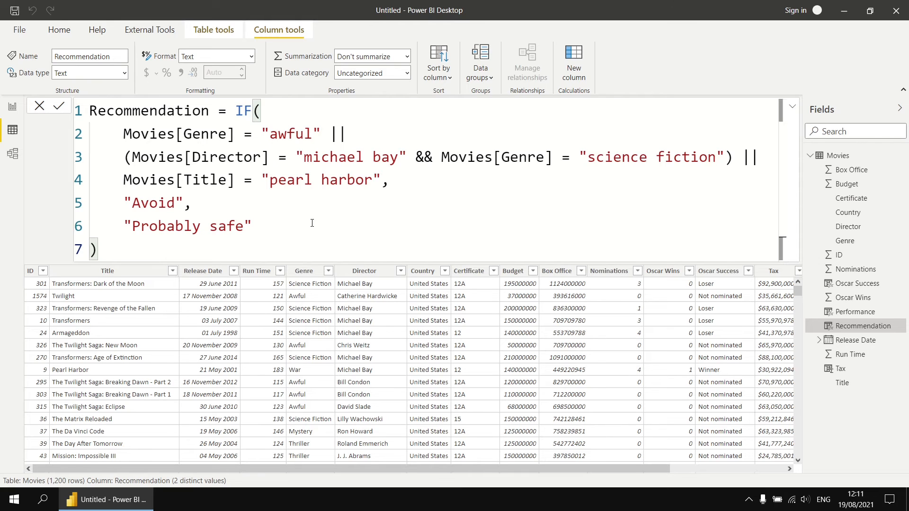
- Create a new calculated column named Fave Directors and begin its formula with an IF function, leaving a new line for the logical test
left_click(571, 61)
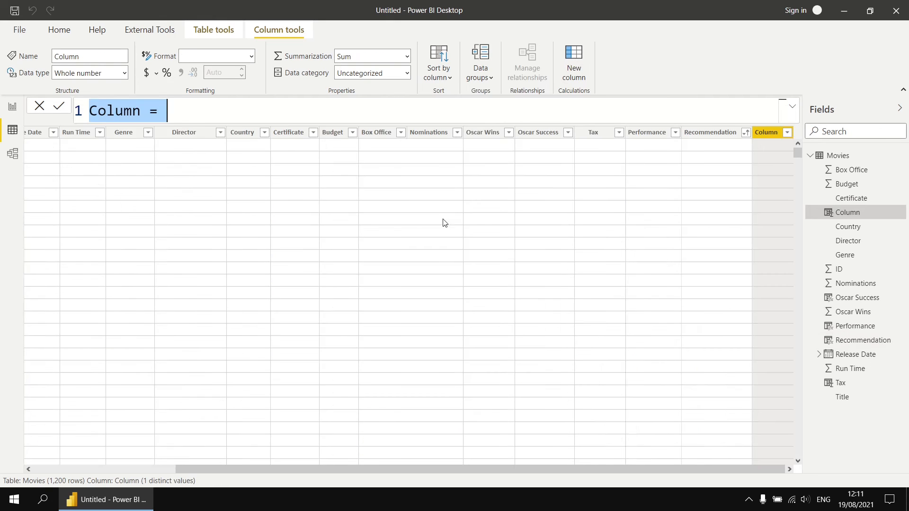
type("Fave Dir")
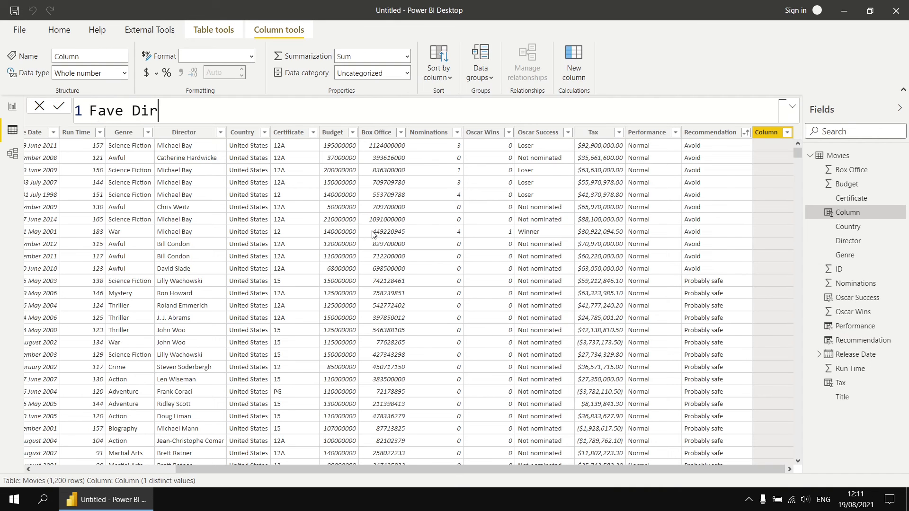
type("ectors = if")
key("Tab")
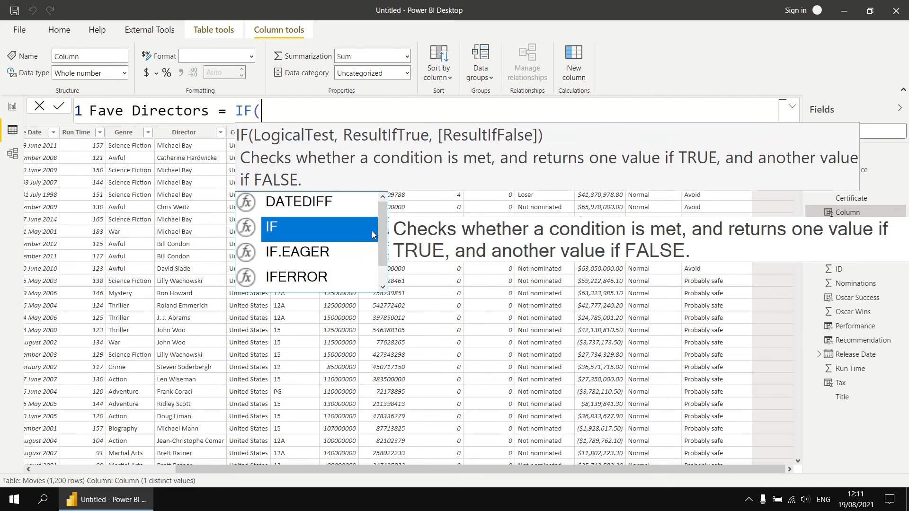
key("shift+Return")
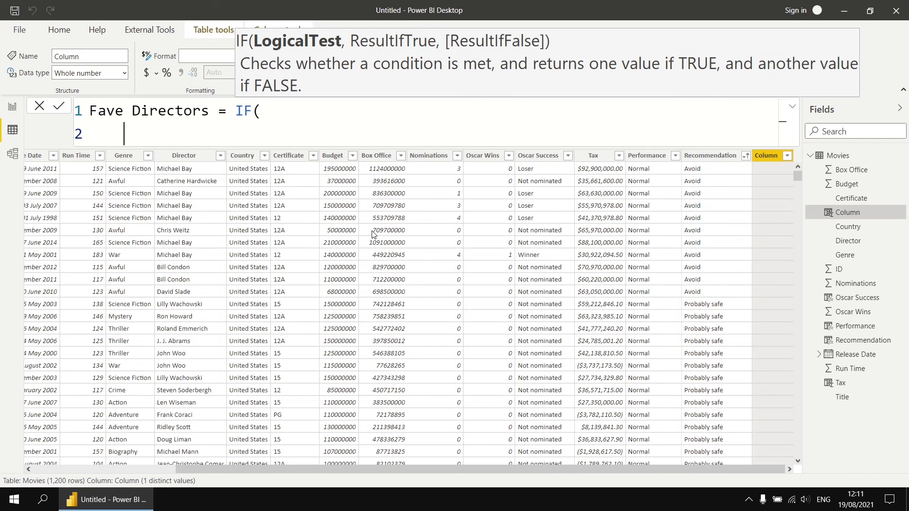
- Enter Movies[Director] = "christopher nolan" followed by the || operator as the first condition of the Fave Directors formula
type("dire")
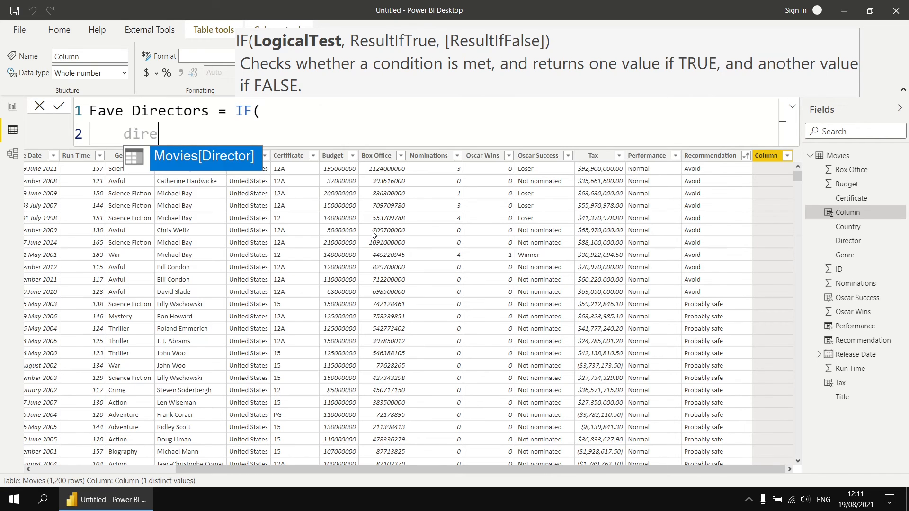
key("Tab")
type("= ")
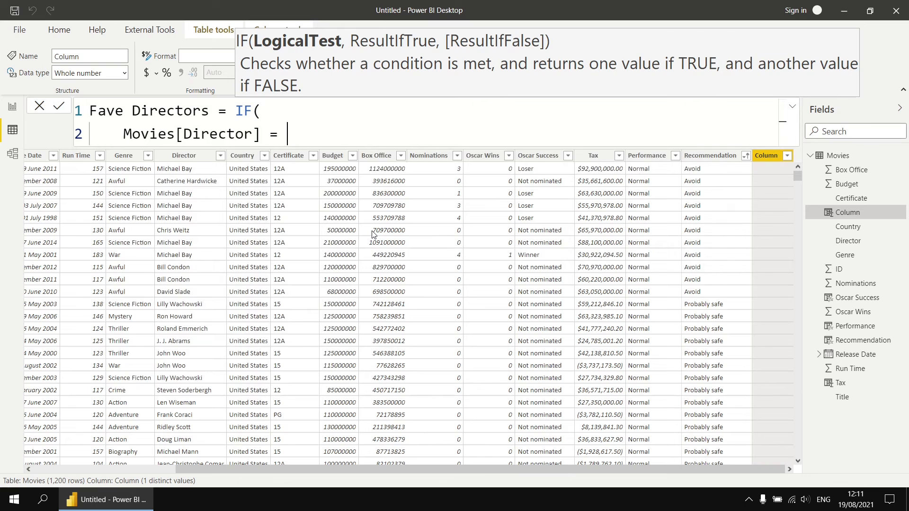
type("\"christopher no")
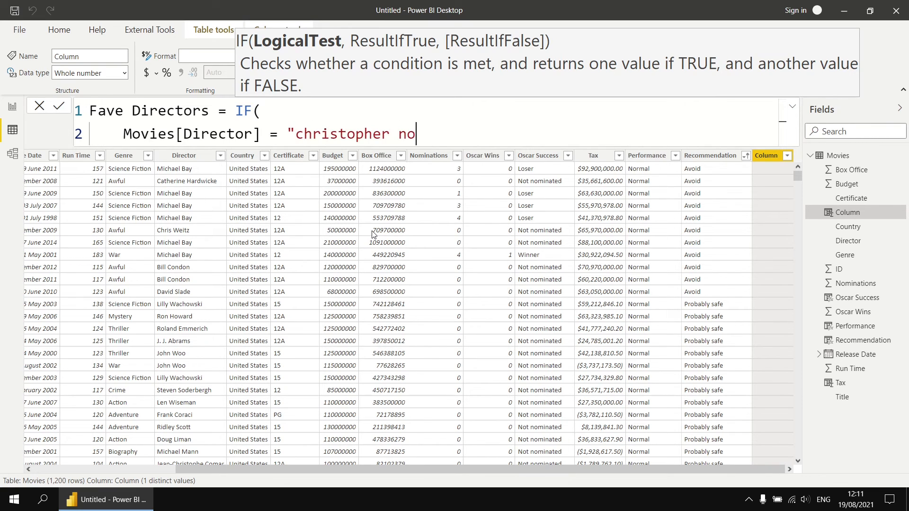
type("lan\" ||")
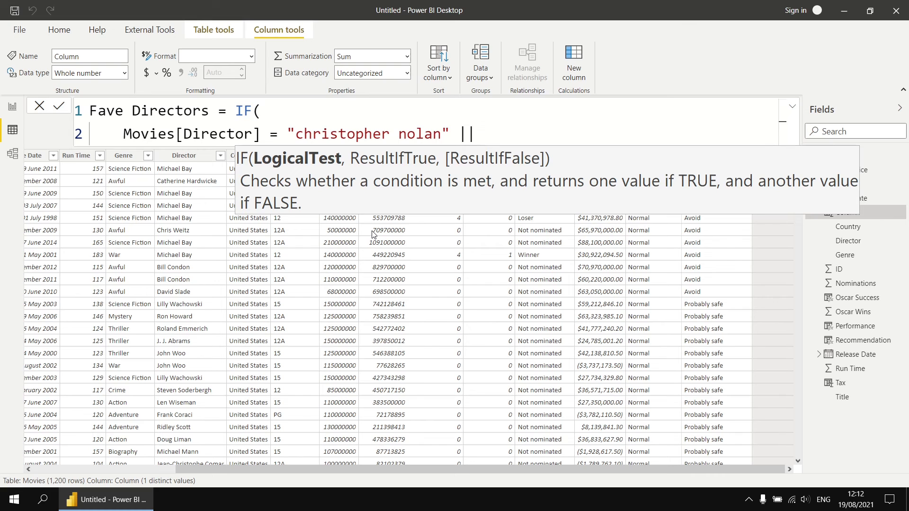
- Duplicate the "christopher nolan" condition line below and change the director in the copy to "edgar wright"
key("shift+alt+Down")
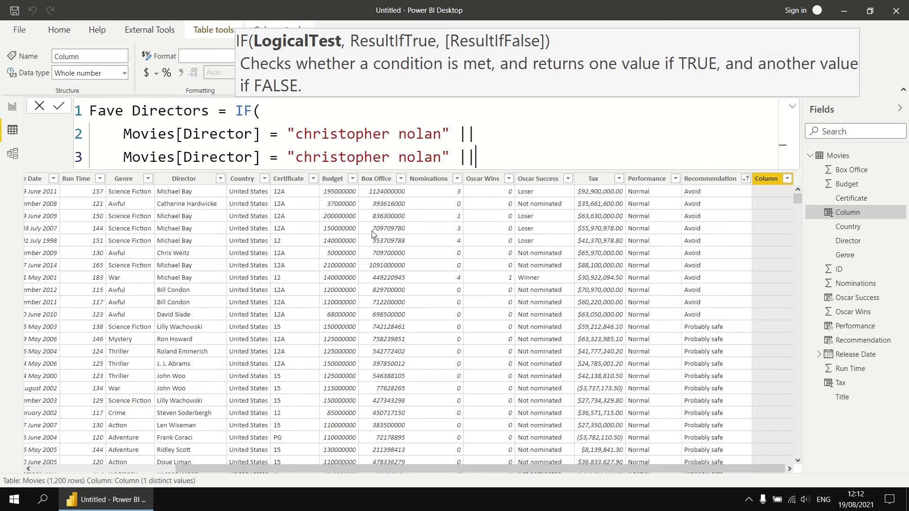
key("Left")
key("Left")
key("Left")
key("Left")
key("Left")
key("Right")
key("ctrl+shift+Left")
key("ctrl+shift+Left")
type("edg")
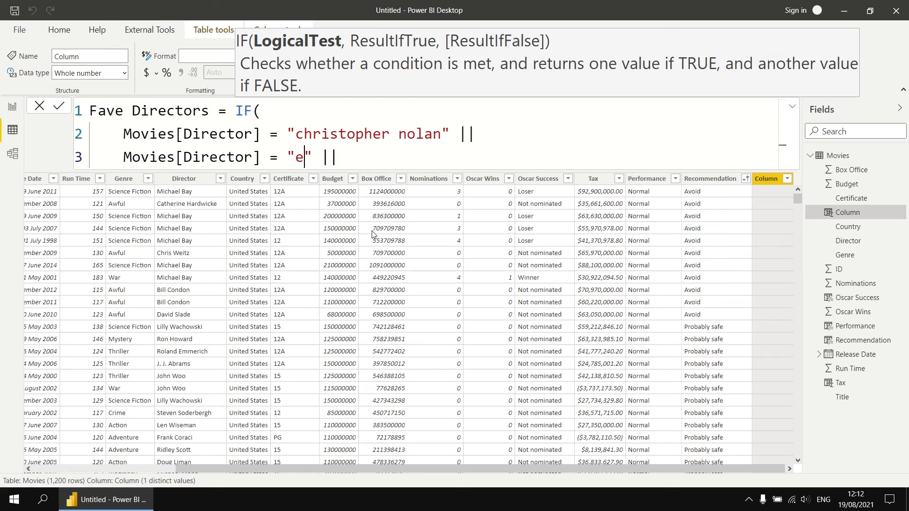
type("ar wright")
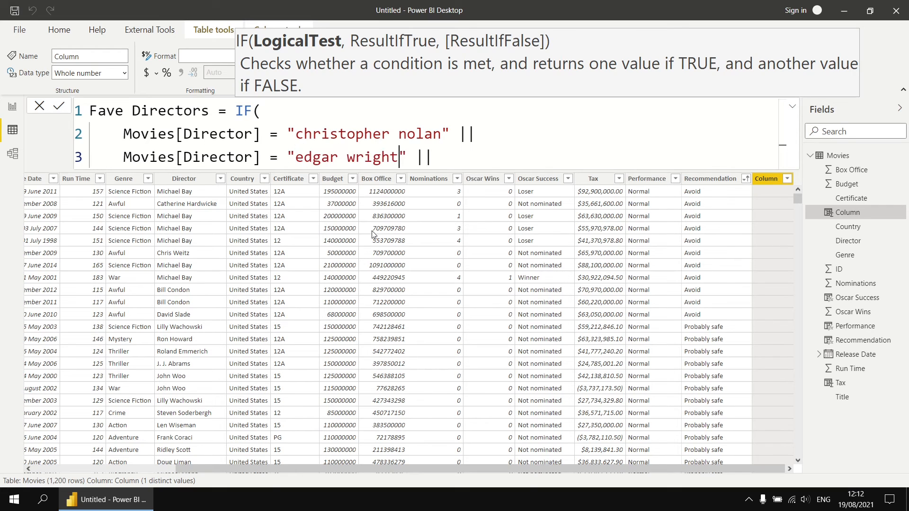
- Duplicate the "edgar wright" condition line below and change the director in the copy to "joel coen"
key("Right")
key("Right")
key("Right")
key("Right")
key("shift+alt+Down")
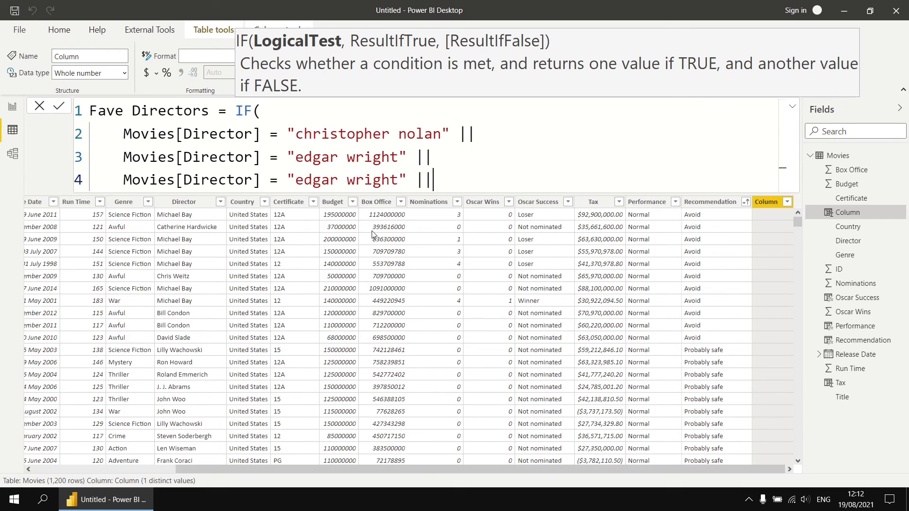
key("Left")
key("Left")
key("Left")
key("Left")
key("ctrl+shift+Left")
key("ctrl+shift+Left")
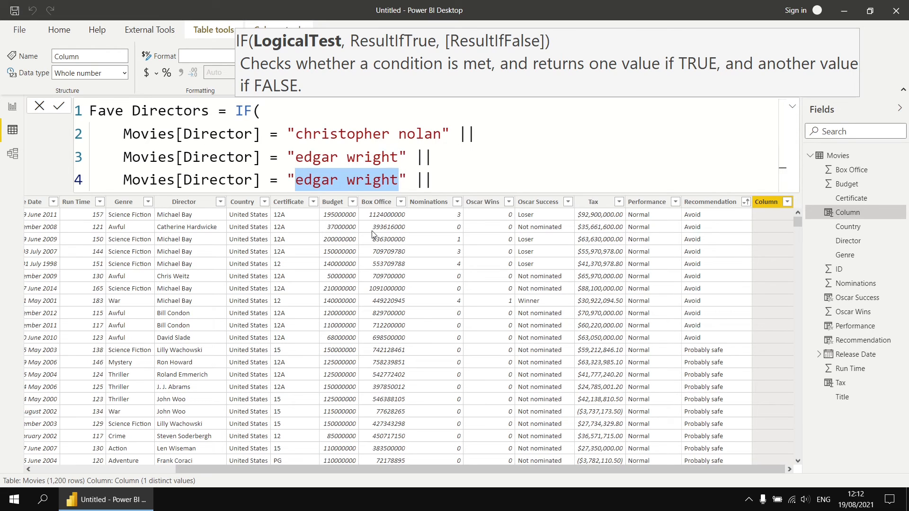
type("joel coen")
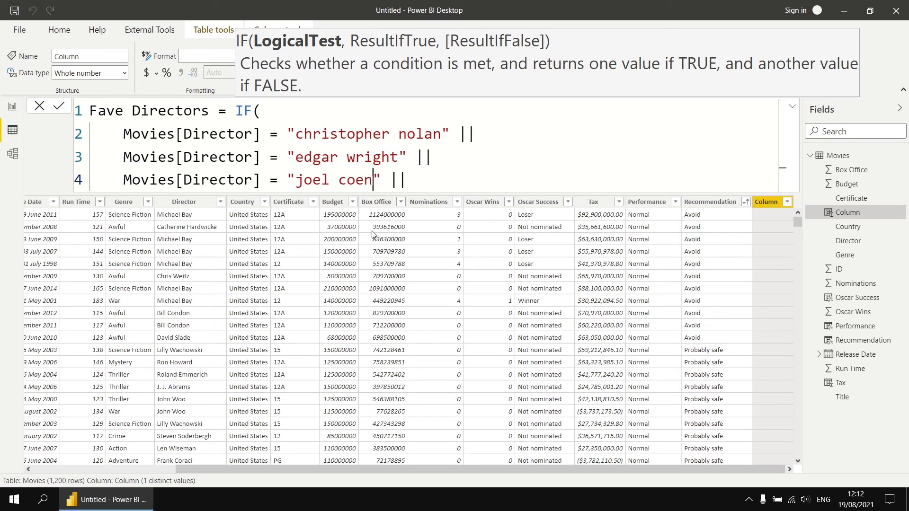
- Replace the || operator after "joel coen" with a comma to end the logical test
key("Right")
key("Delete")
key("Delete")
key("Delete")
type(",")
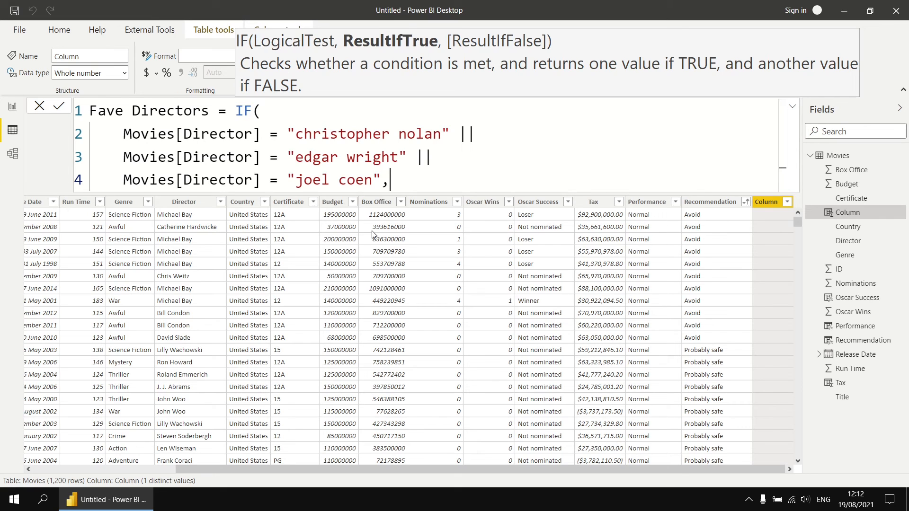
- Add "Favourite" followed by a comma on a new line as the result if true
key("shift+Return")
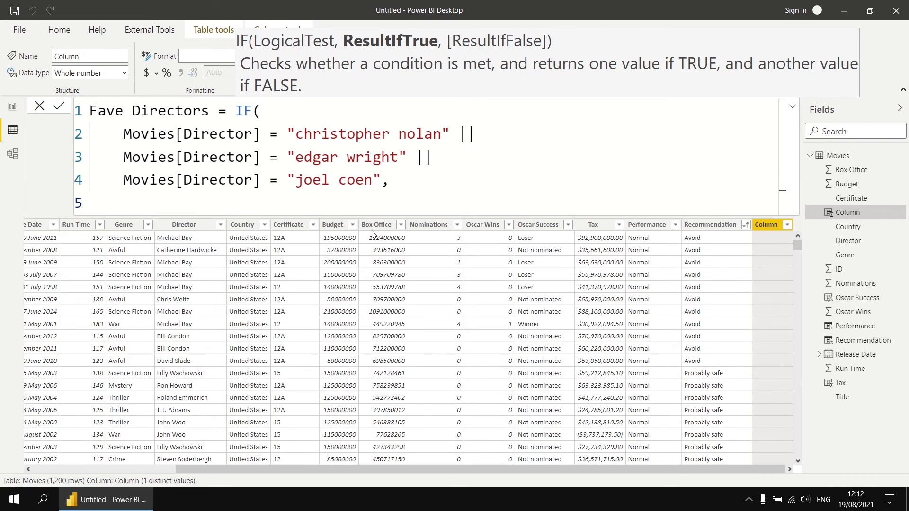
type("\"Favouti")
key("BackSpace")
key("BackSpace")
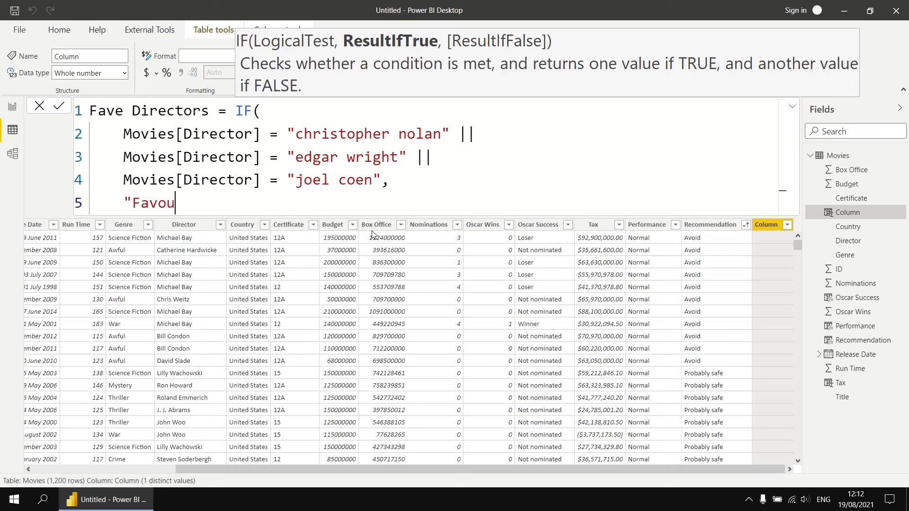
type("rite\",")
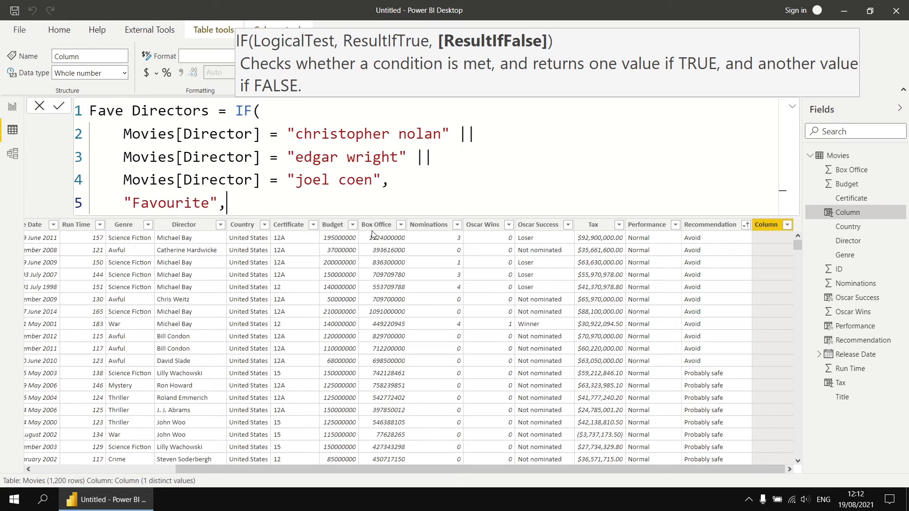
- Add "Standard" as the result if false, close the IF function on its own line and commit the Fave Directors formula
key("shift+Return")
type("\"")
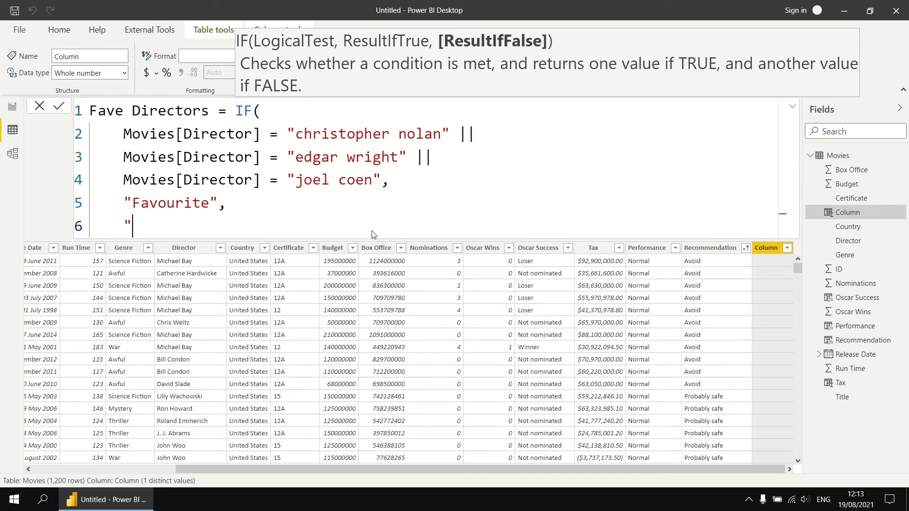
type("Standard")
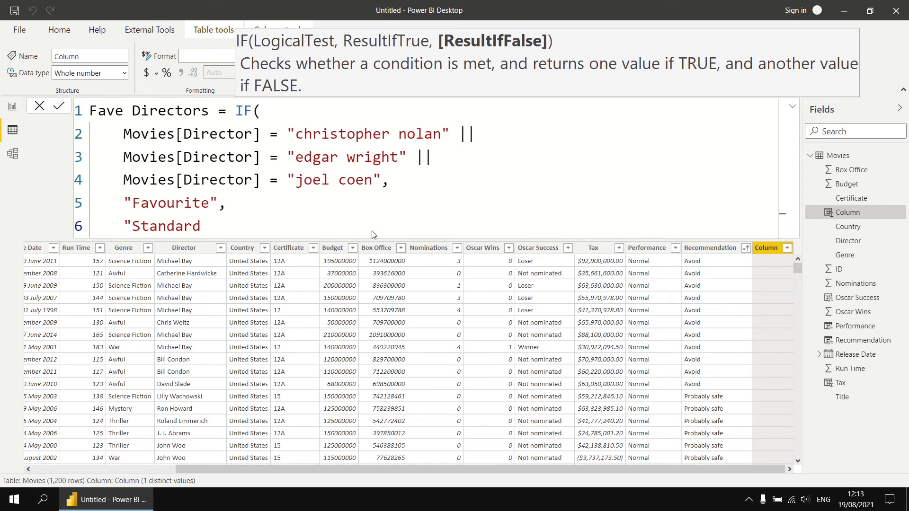
type("\"")
key("shift+Return")
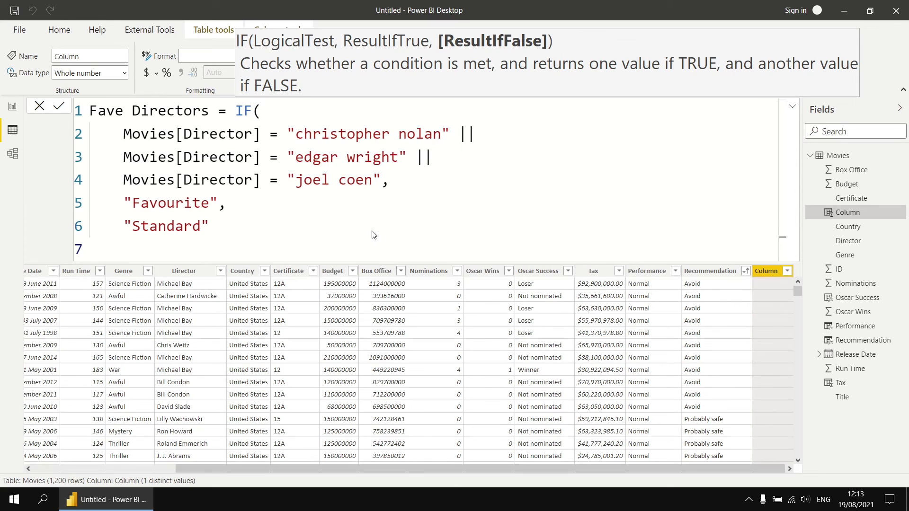
type(")")
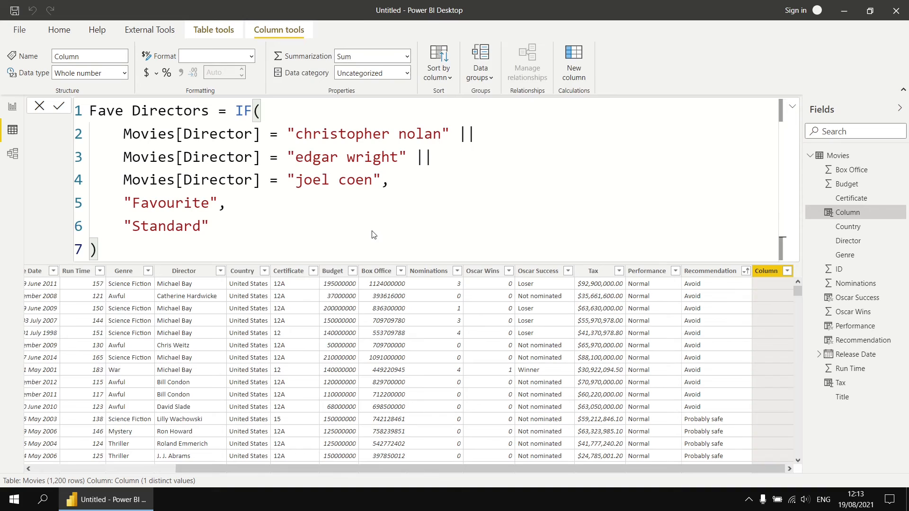
key("Return")
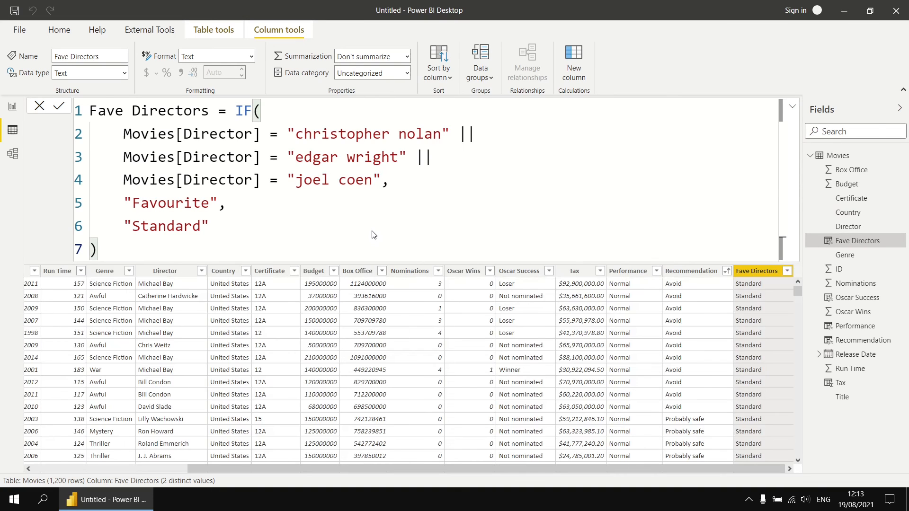
- Sort the table by Fave Directors in ascending order and look through the rows marked Favourite
left_click(787, 271)
mouse_move(687, 356)
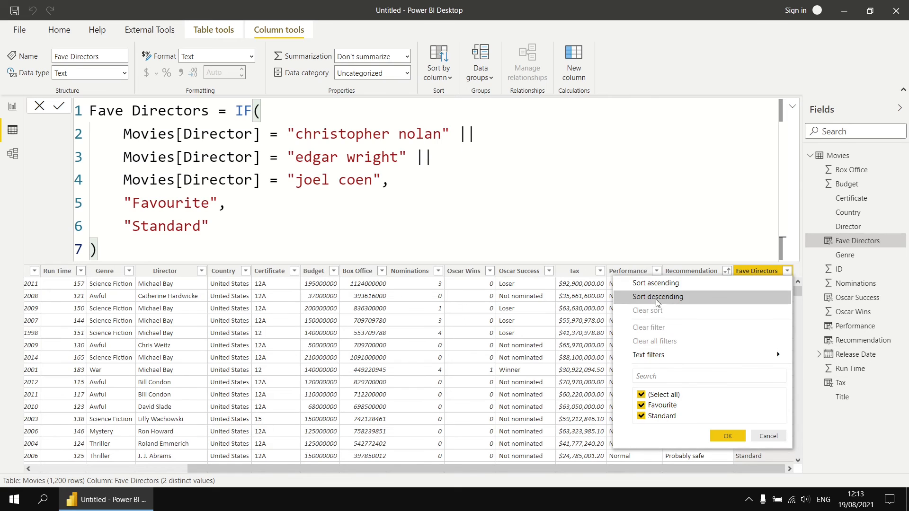
left_click(656, 284)
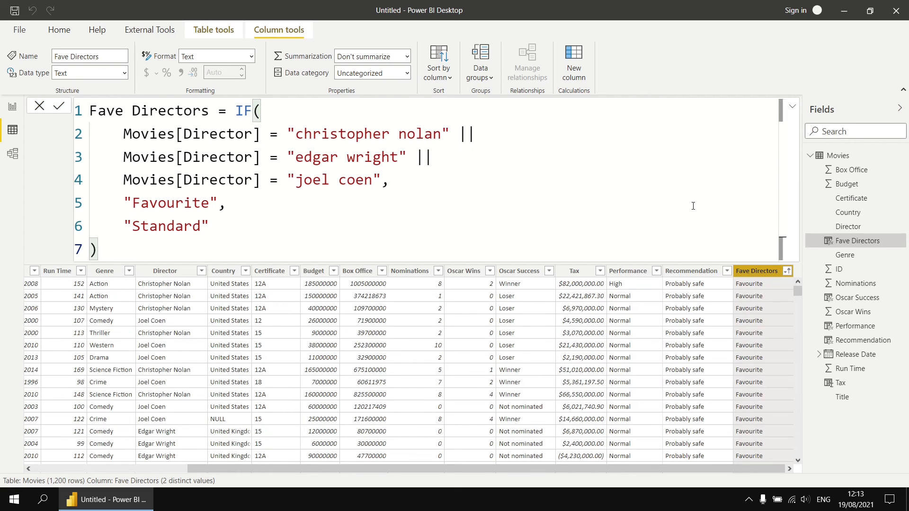
mouse_move(796, 290)
left_mouse_down()
mouse_move(797, 302)
mouse_move(797, 288)
left_mouse_up()
left_click_drag(535, 469, 509, 474)
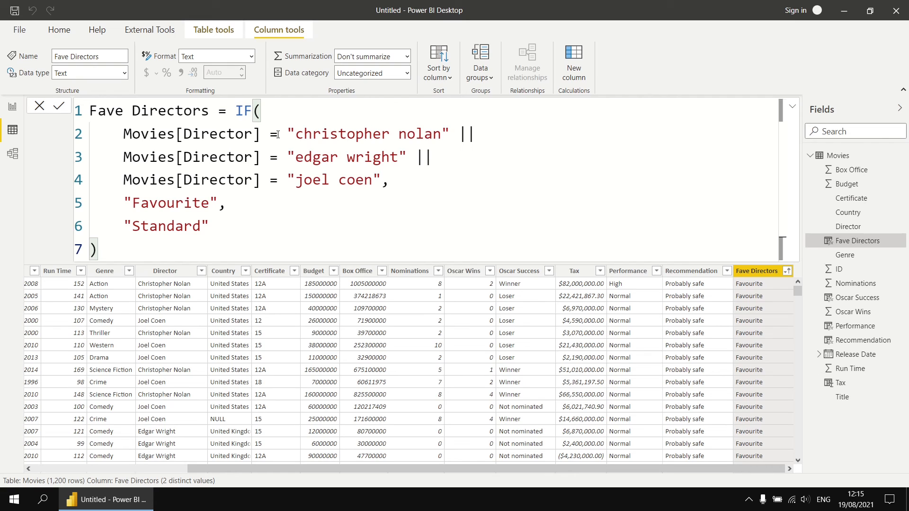
- Replace the first equals operator with IN and an opening brace, and put "christopher nolan" on its own indented line followed by a comma
double_click(274, 135)
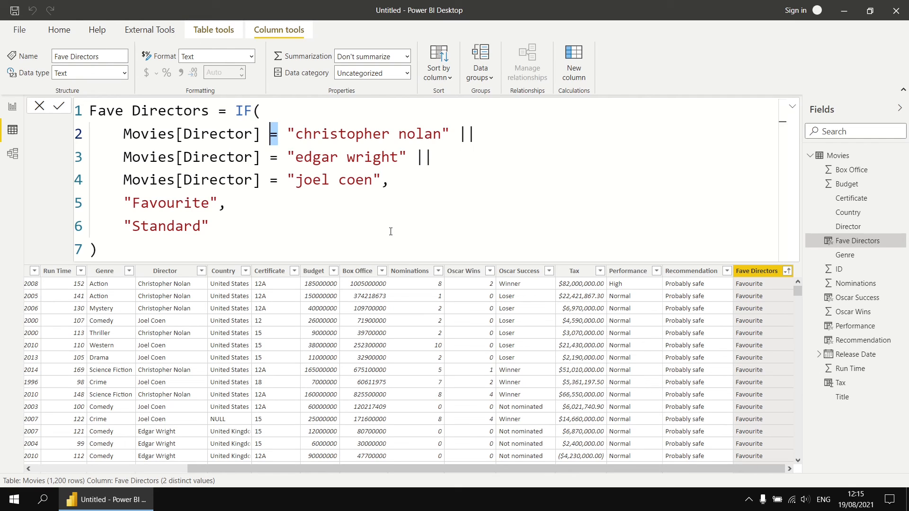
type("IN")
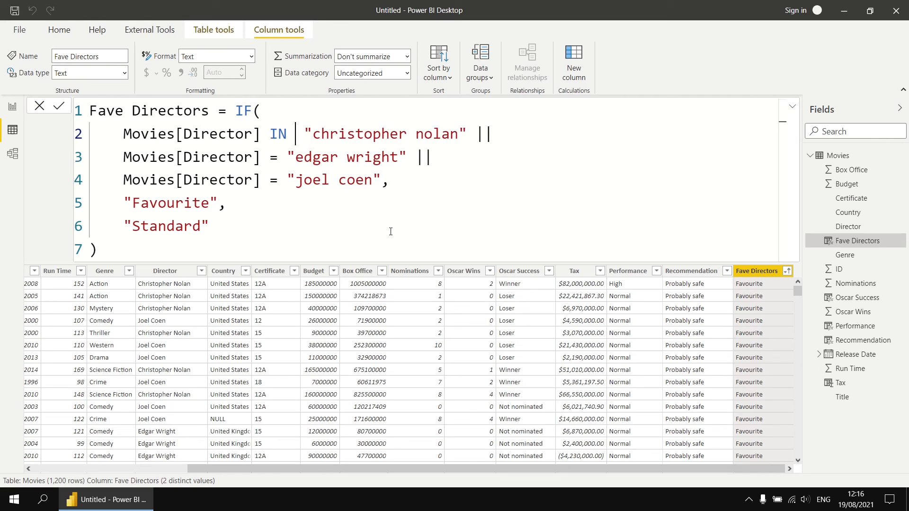
type(" {")
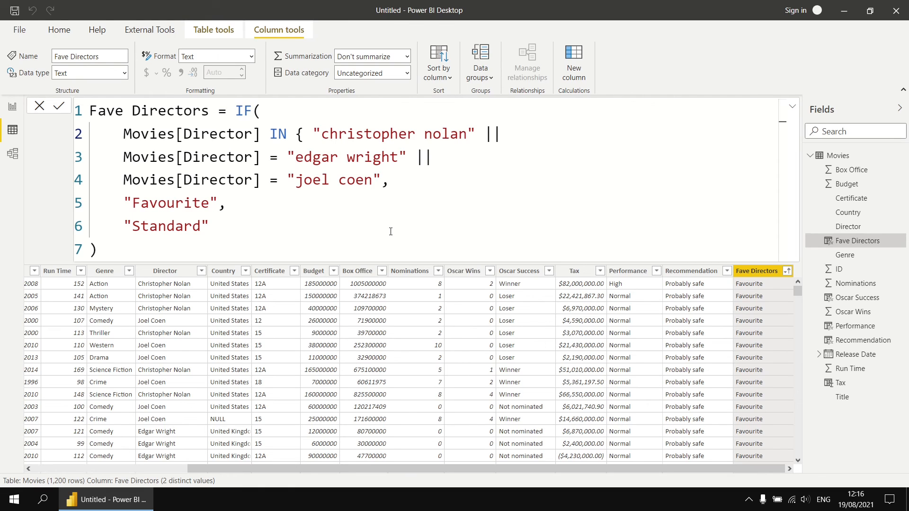
key("shift+Return")
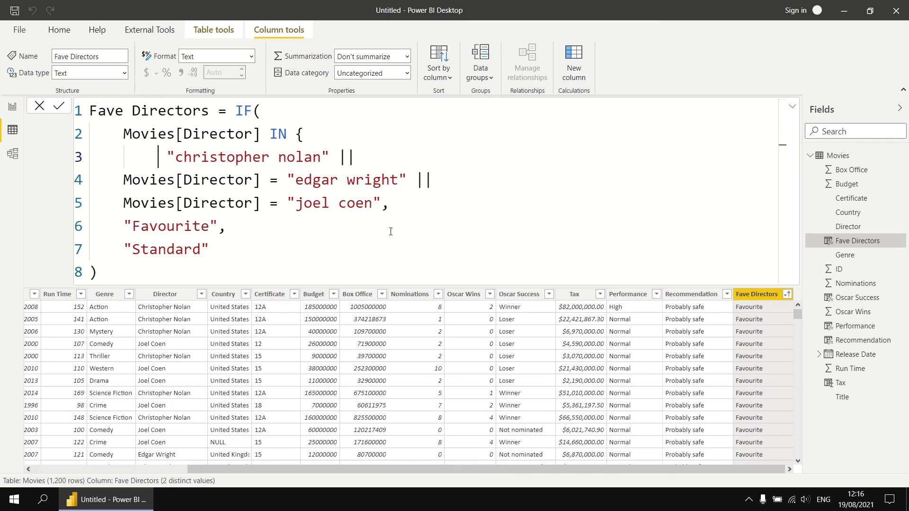
key("BackSpace")
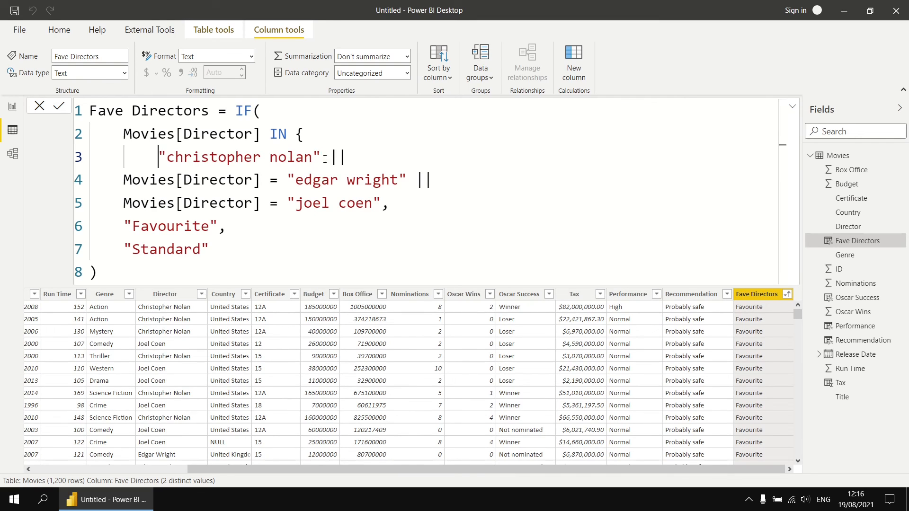
left_click_drag(322, 157, 345, 156)
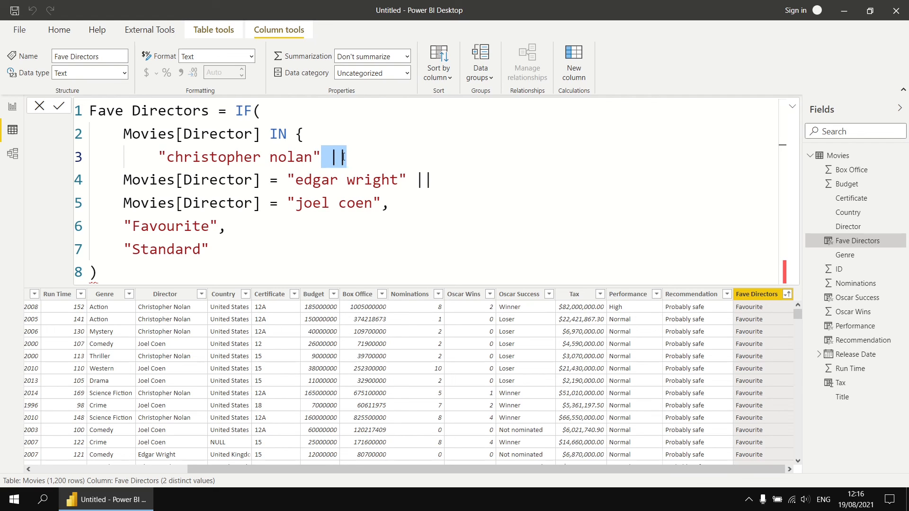
type(",")
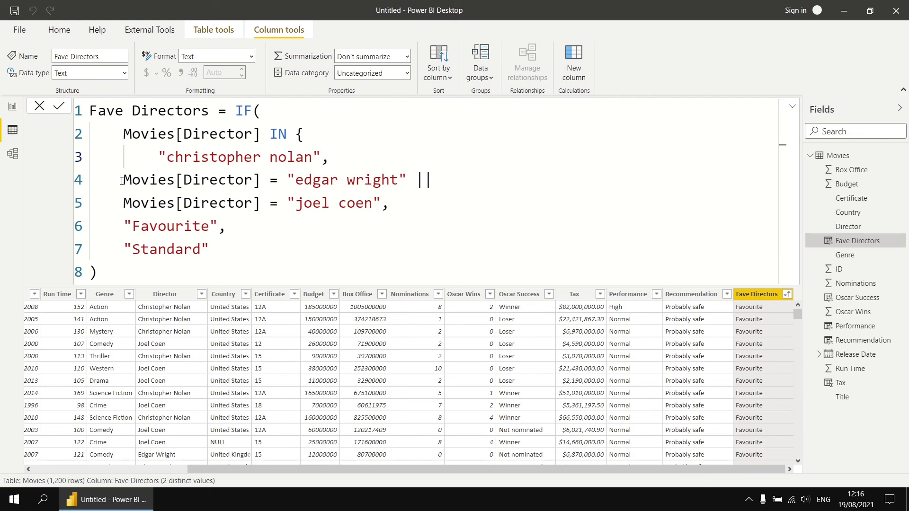
- Reduce the second director condition to just "edgar wright", indented in the list and followed by a comma instead of ||
left_click_drag(123, 180, 286, 177)
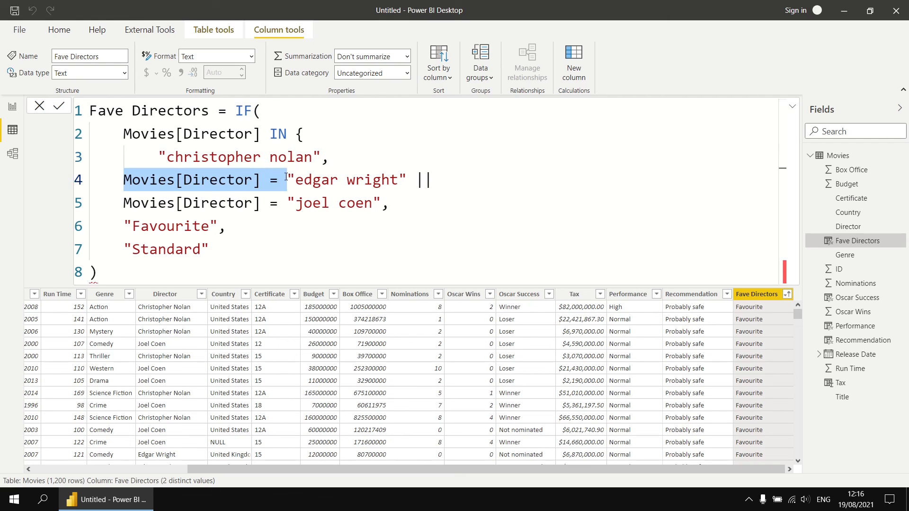
key("BackSpace")
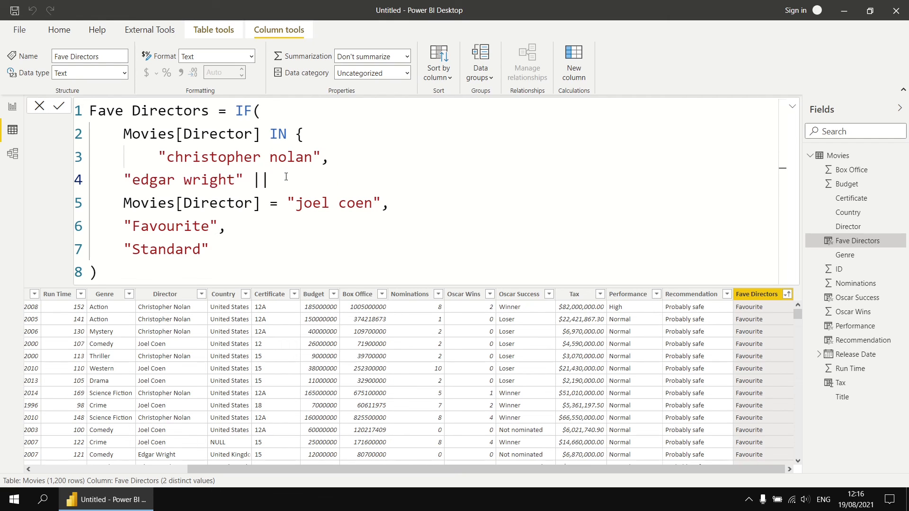
key("Tab")
left_click_drag(278, 180, 302, 178)
type(",")
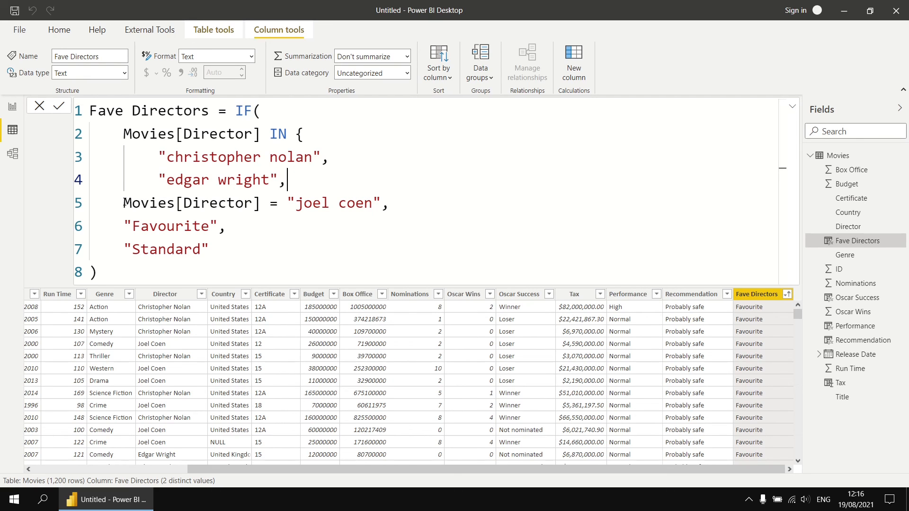
- Reduce the third condition to an indented "joel coen", close the list with a closing brace before the comma on a new line, and commit the formula
left_click_drag(123, 204, 286, 205)
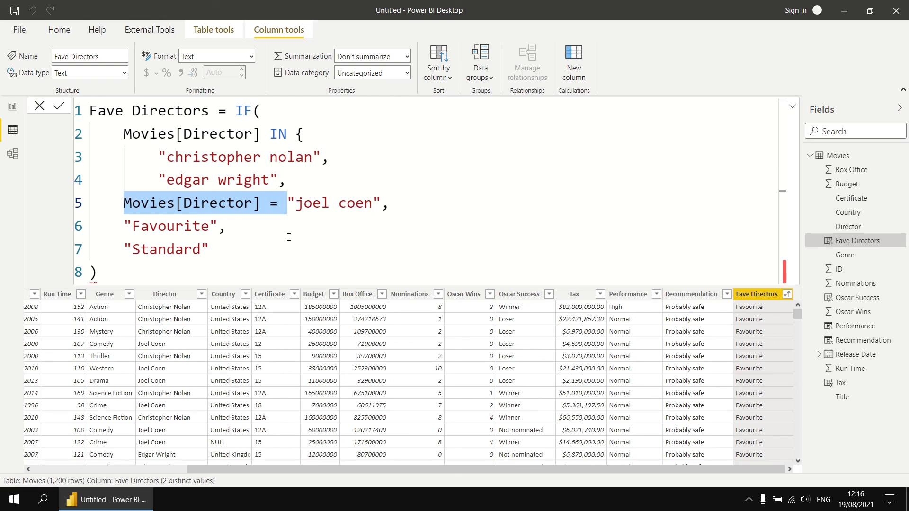
key("BackSpace")
key("Tab")
left_click(254, 203)
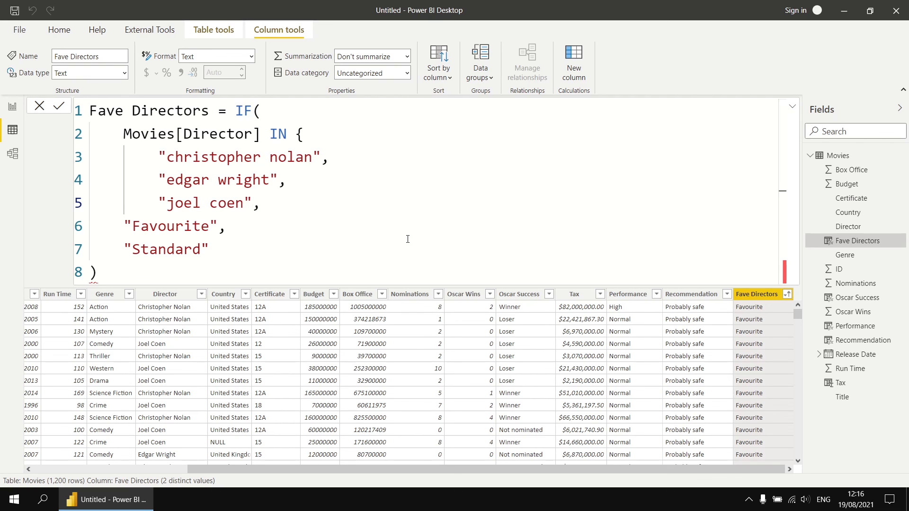
key("shift+Return")
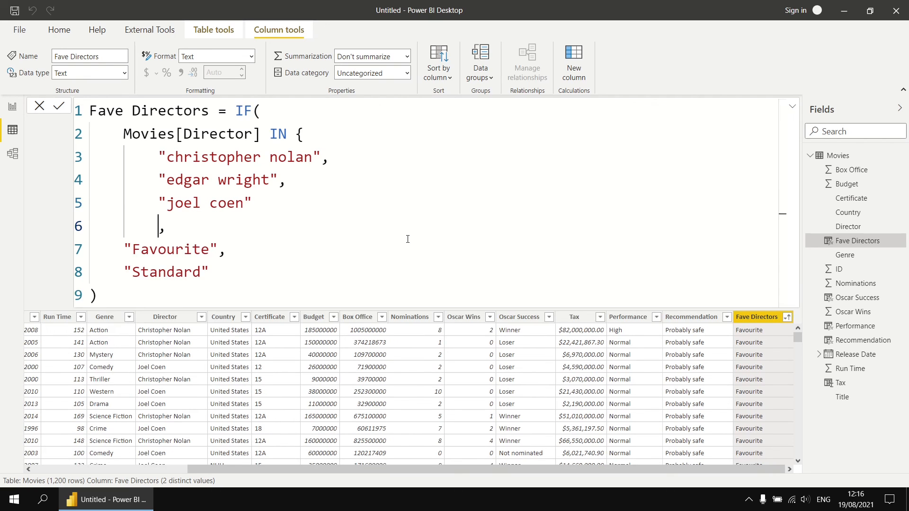
type("}")
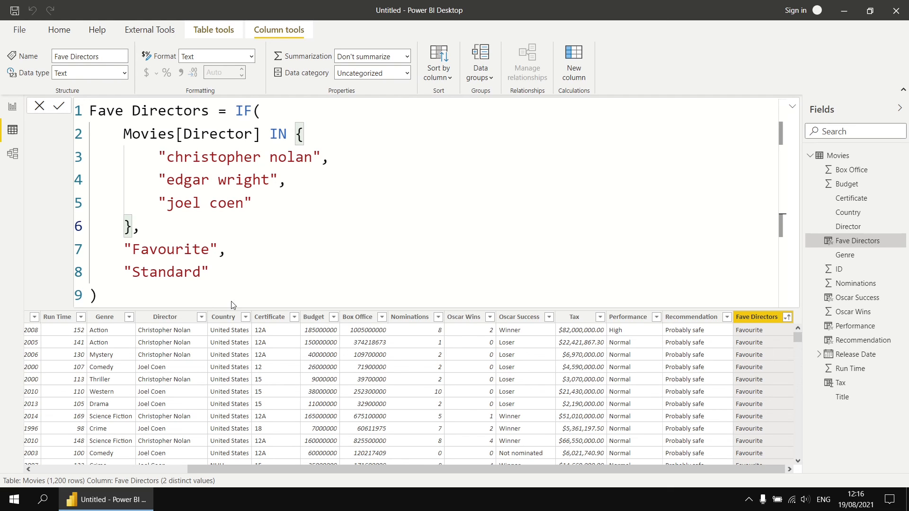
key("Return")
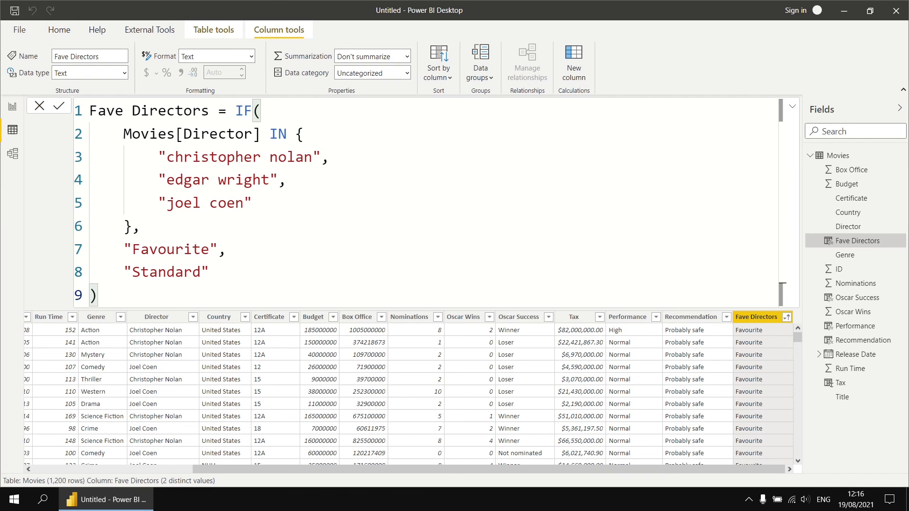
- Replace Oscar Success with Fave Directors as the legend of the report's Tax by Genre column chart
left_click(12, 111)
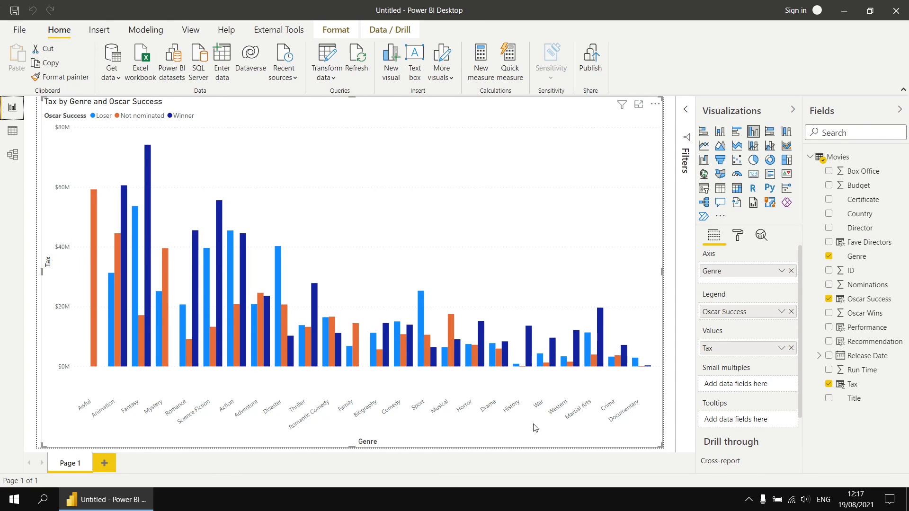
left_click(790, 311)
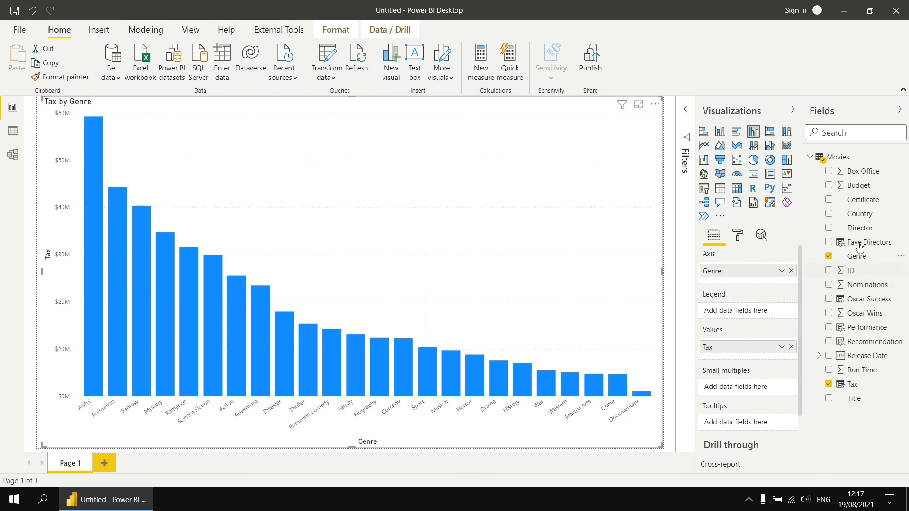
left_click_drag(873, 242, 746, 306)
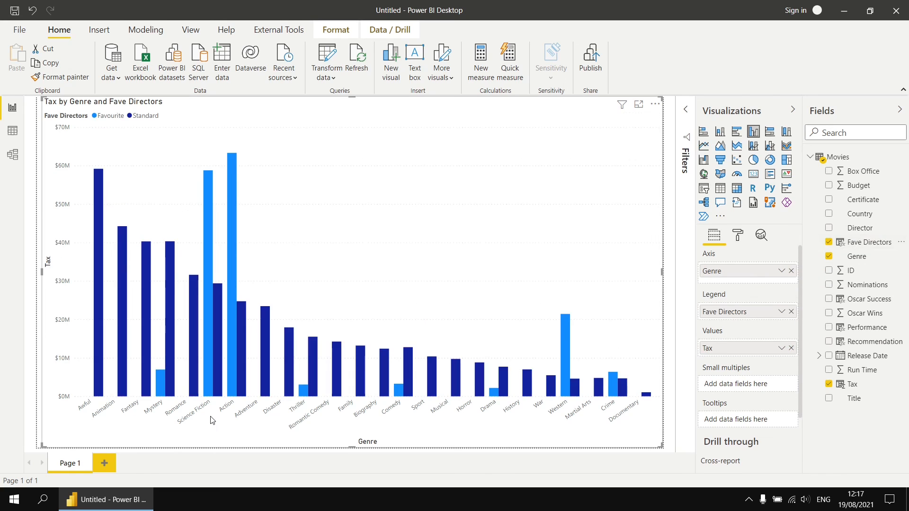